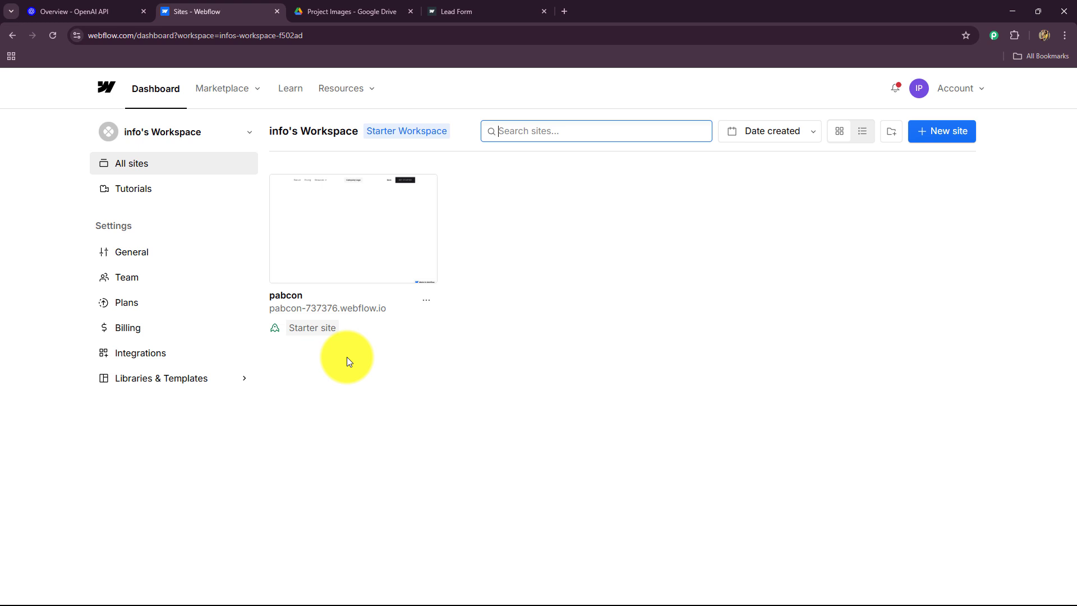
# Switch from the Webflow Sites dashboard to the 'Overview - OpenAI API' tab
pyautogui.click(78, 11)
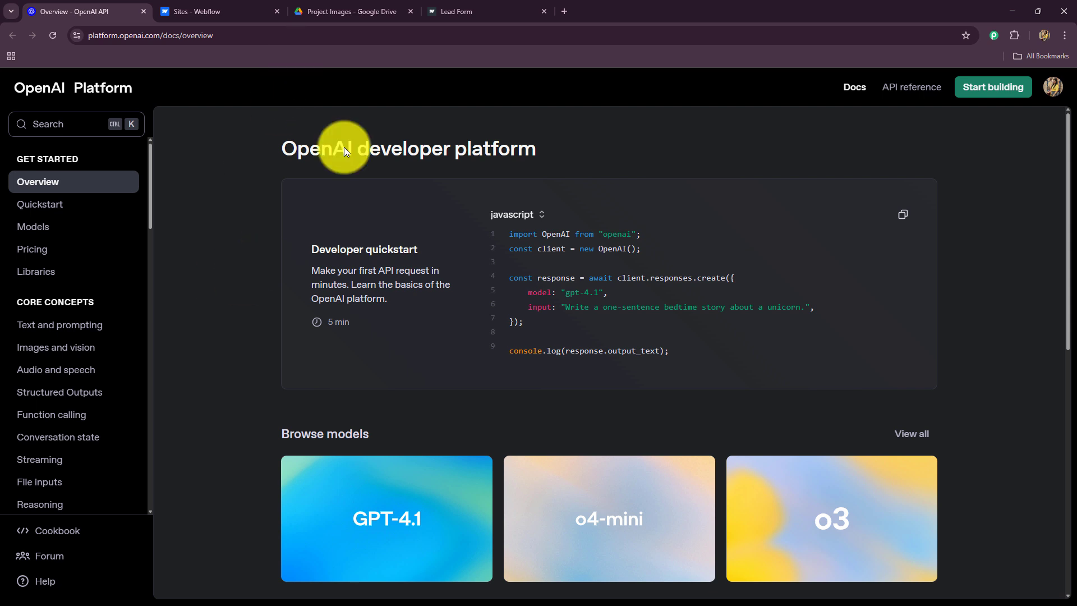
# Bring up the Lead Form tab with the empty Project Request Form
pyautogui.click(464, 7)
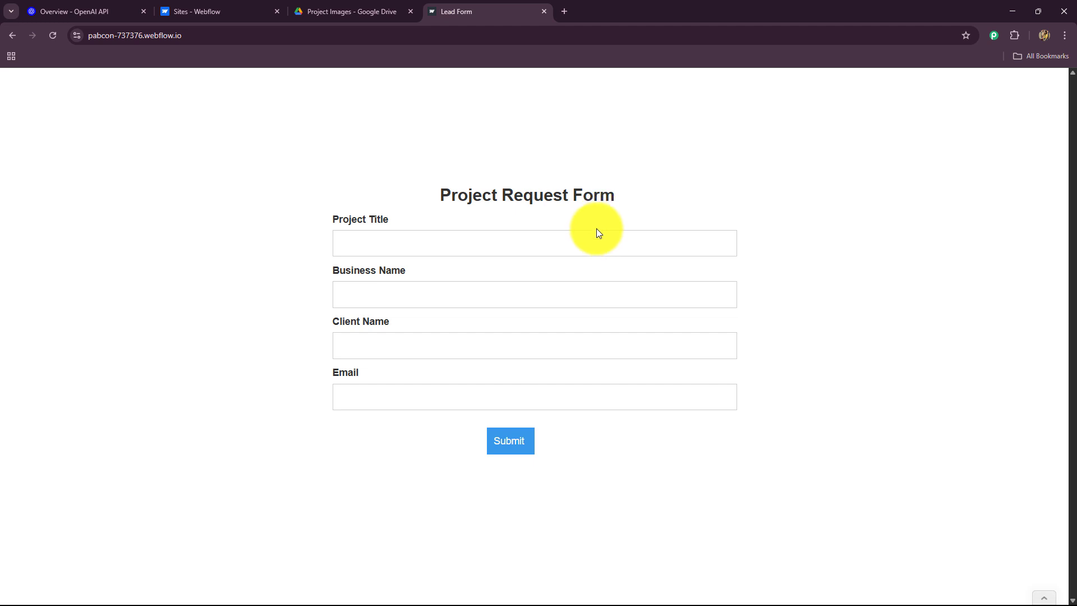
pyautogui.moveTo(440, 192); pyautogui.dragTo(609, 216)
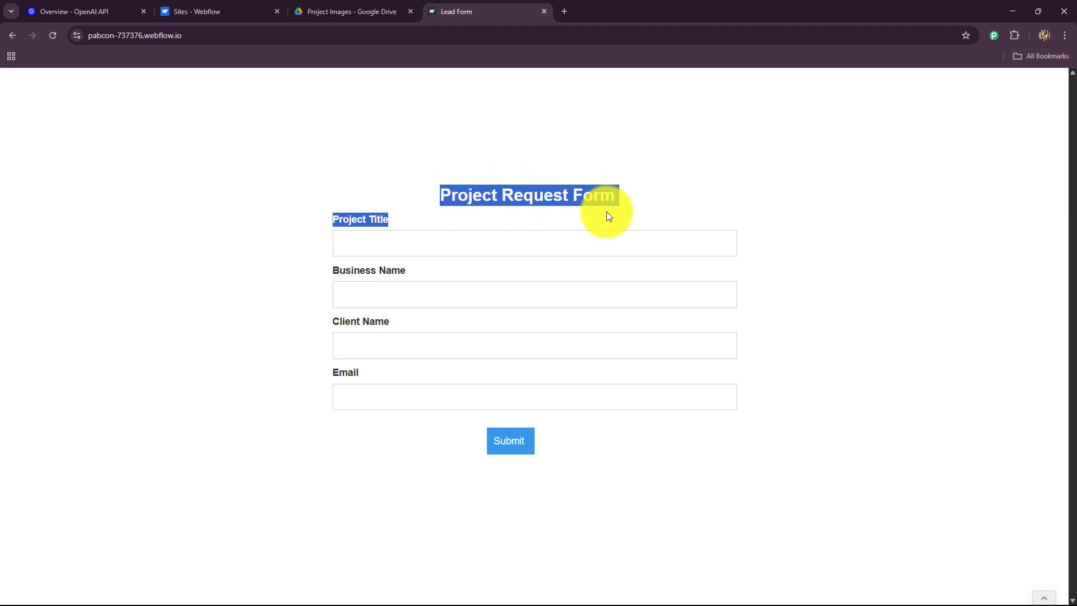
pyautogui.click(296, 354)
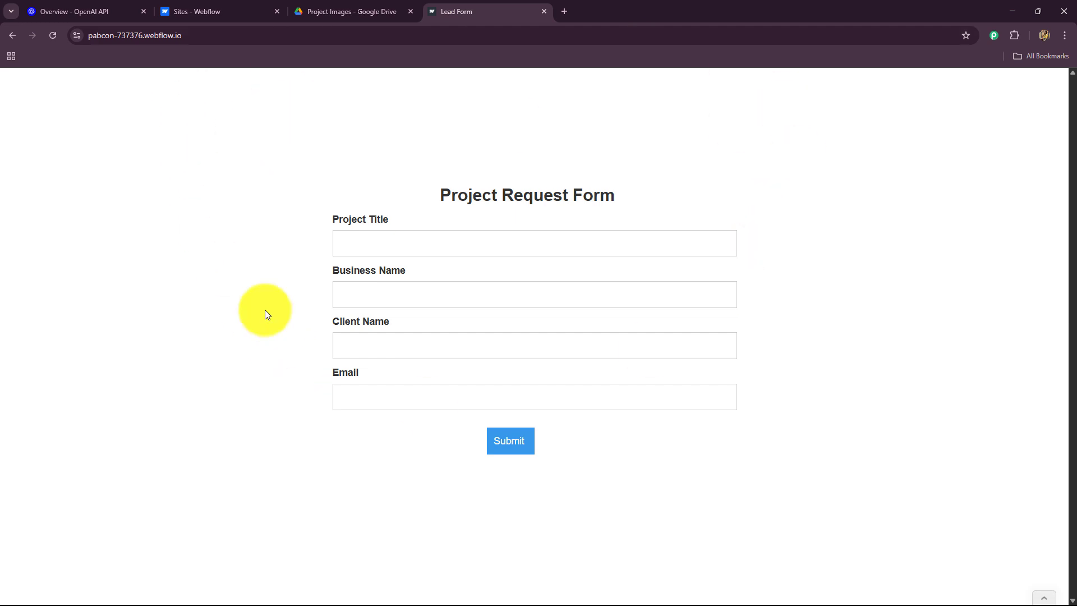
pyautogui.click(62, 10)
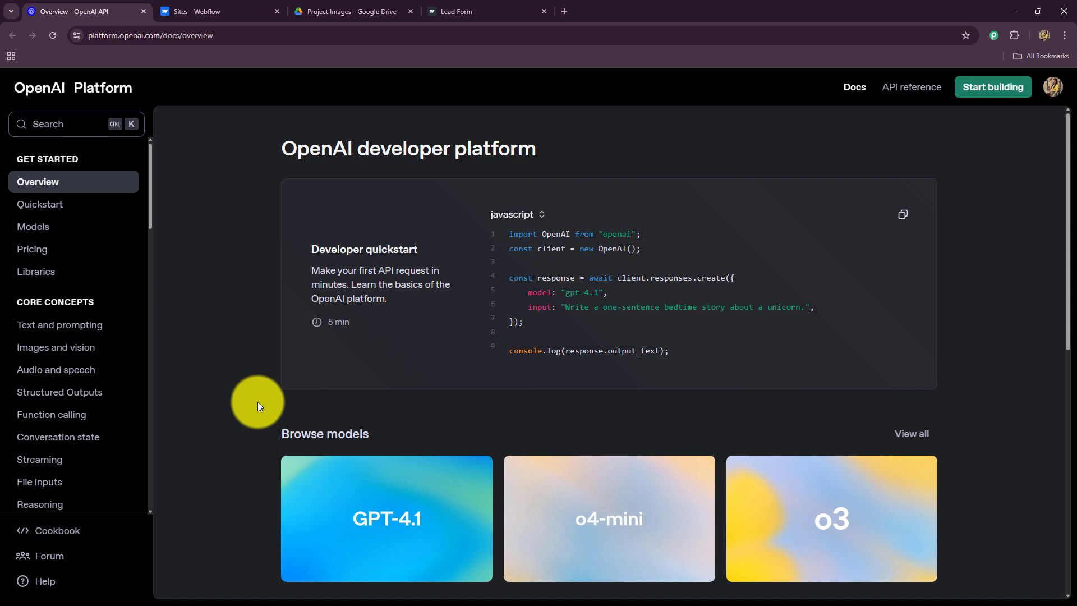
pyautogui.click(345, 11)
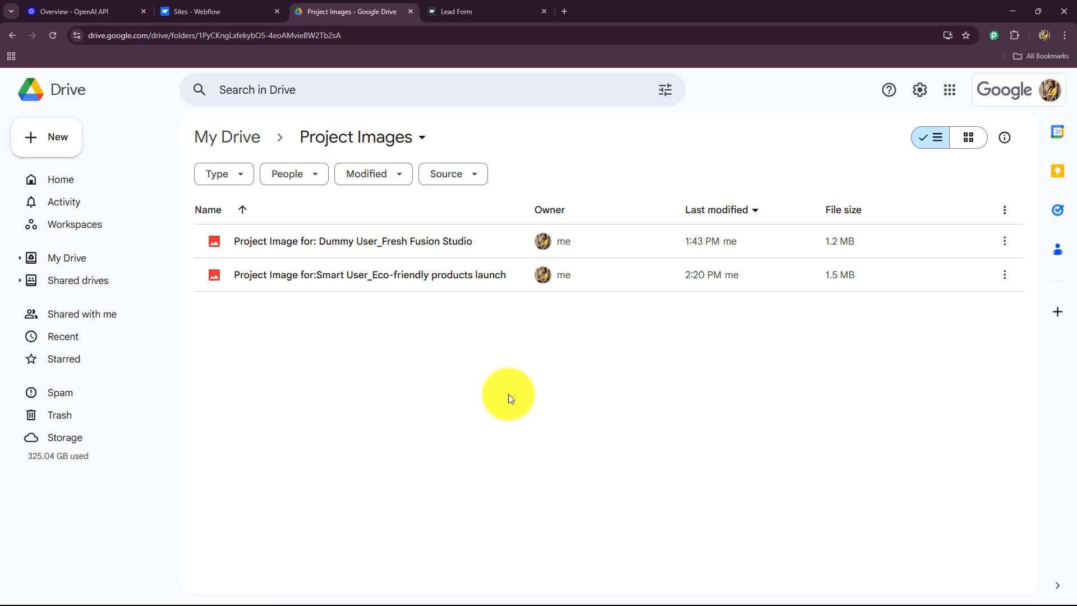
pyautogui.click(499, 12)
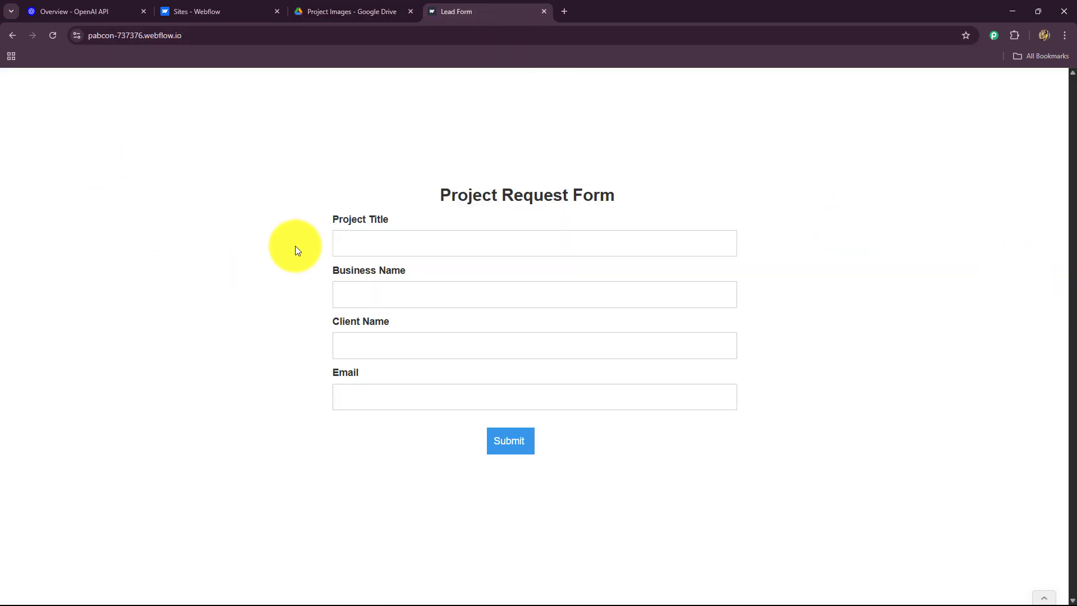
# Submit 'Launch of new Ethnic collection' for Fashion World with client name and email, then return to Drive
pyautogui.click(362, 243)
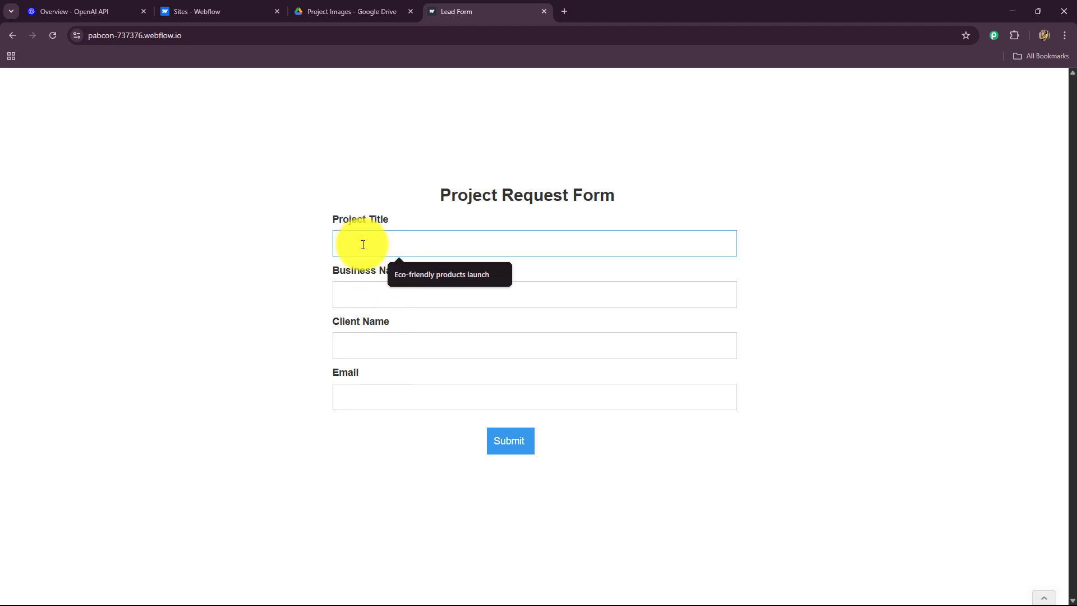
pyautogui.write('Launch of new Ethnic collection')
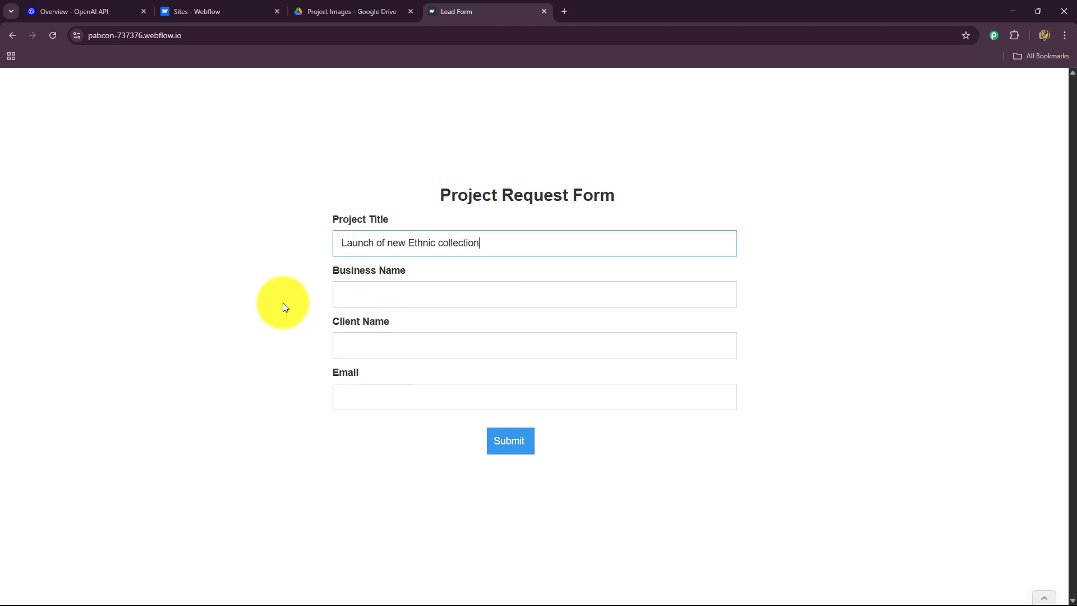
pyautogui.click(382, 299)
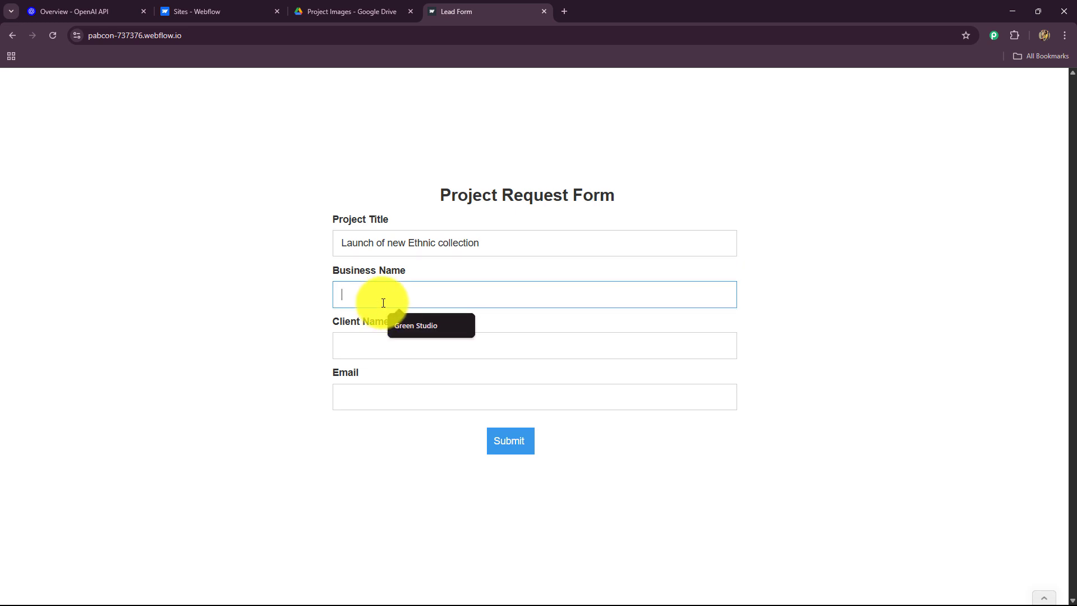
pyautogui.write('Fashion World')
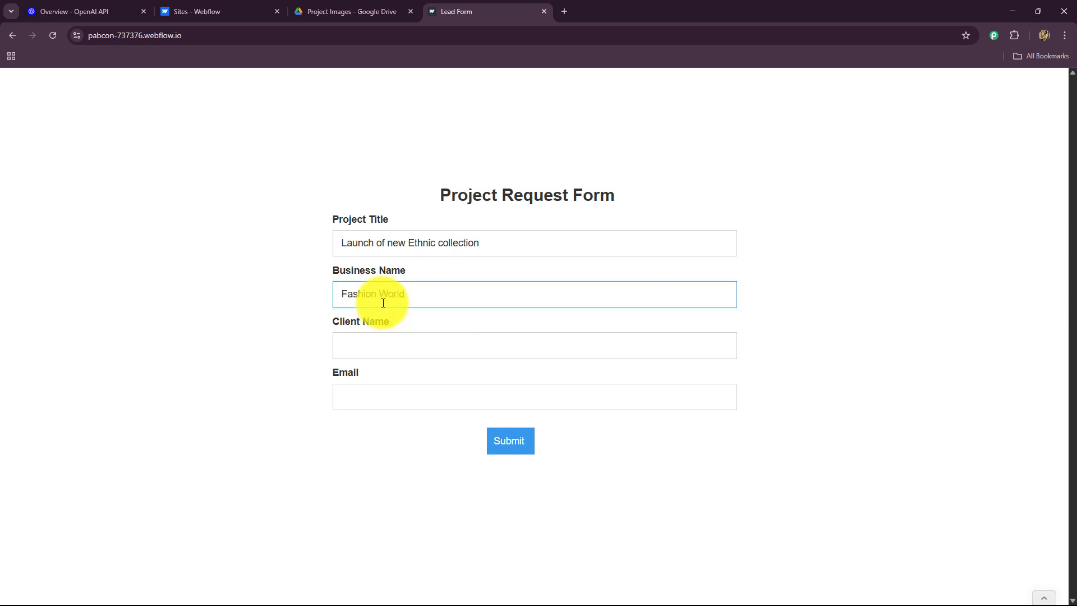
pyautogui.click(401, 352)
pyautogui.write('Amazing User')
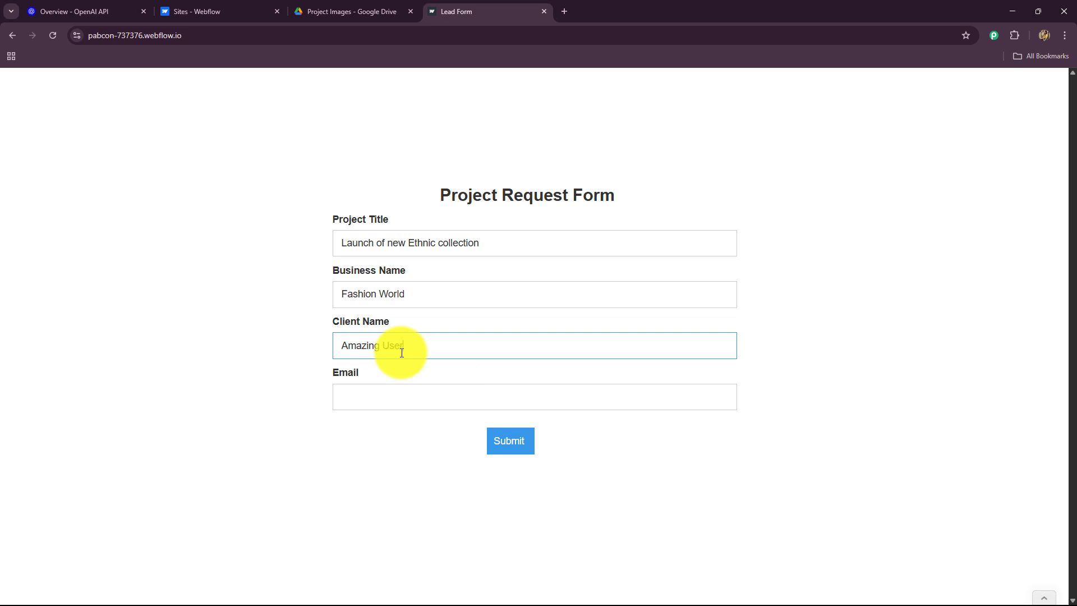
pyautogui.click(387, 395)
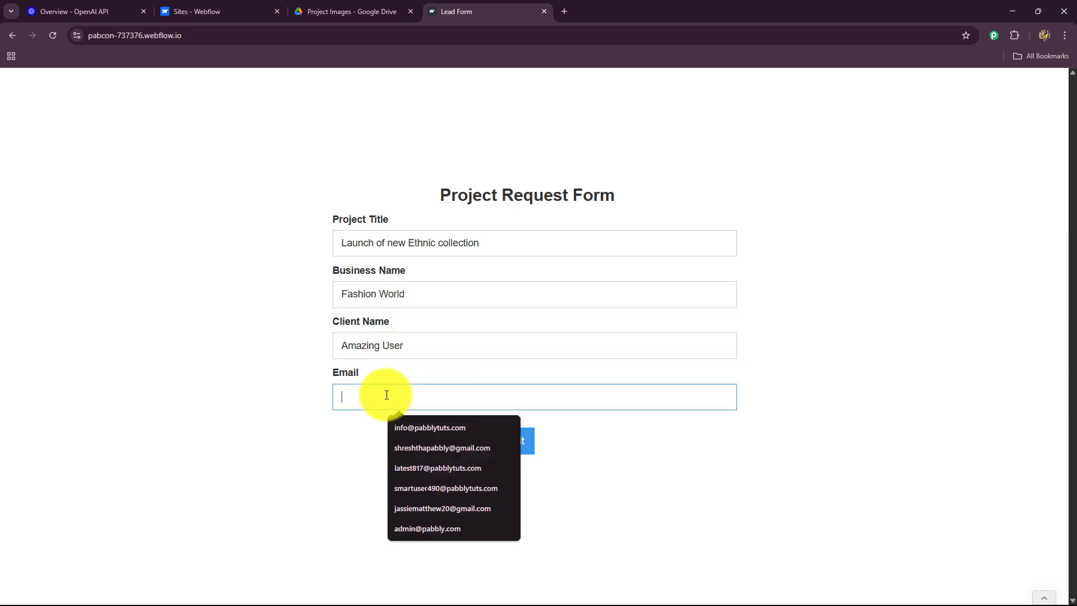
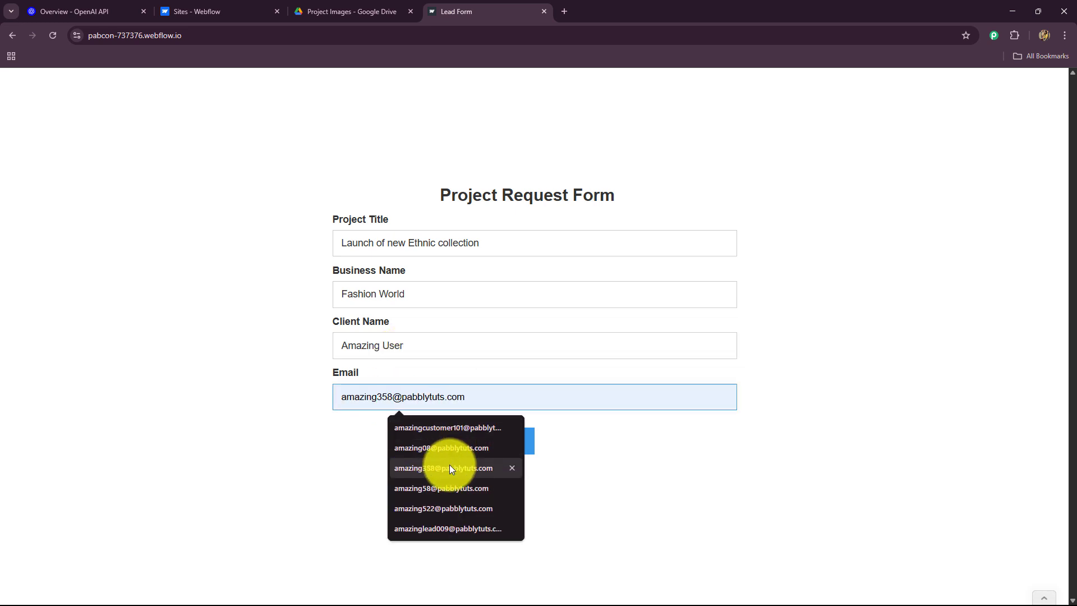
pyautogui.click(449, 467)
pyautogui.click(499, 443)
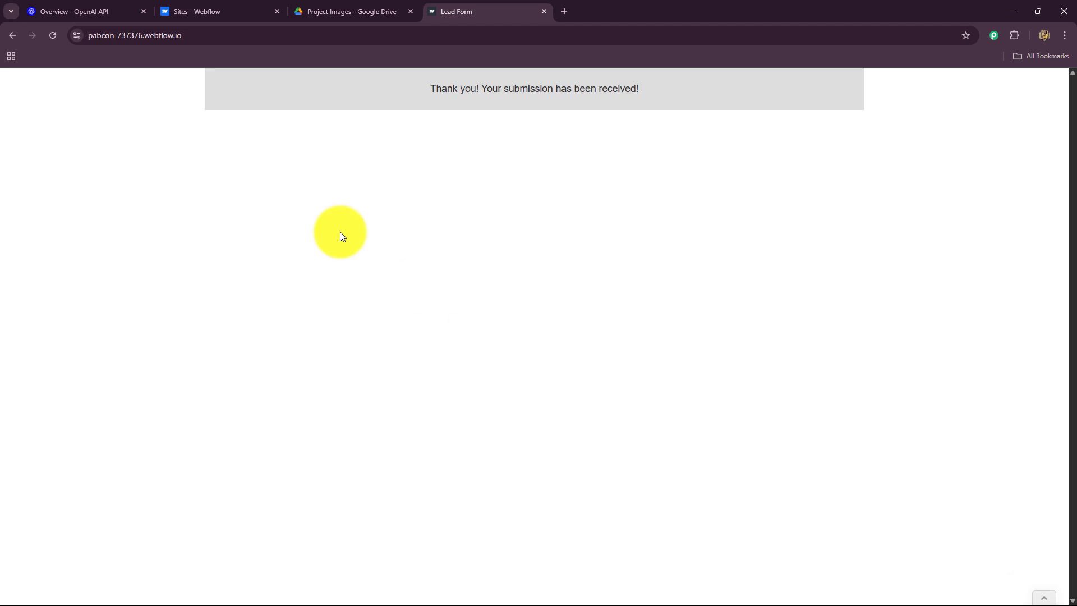
pyautogui.click(334, 11)
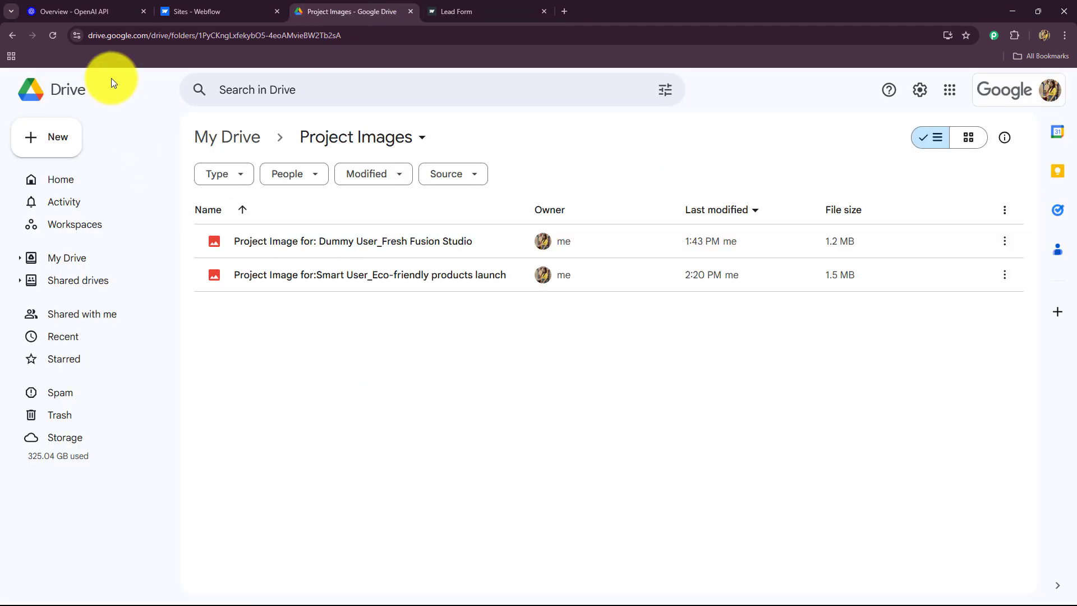
# Reload Project Images and preview the newly generated 'Project Image for:…' file
pyautogui.click(51, 36)
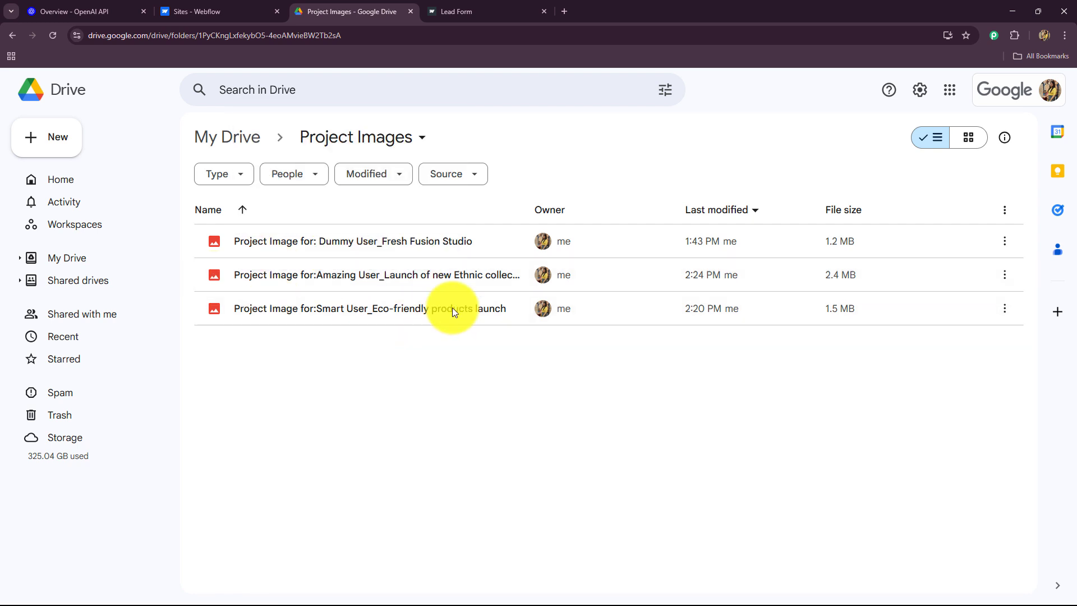
pyautogui.doubleClick(471, 277)
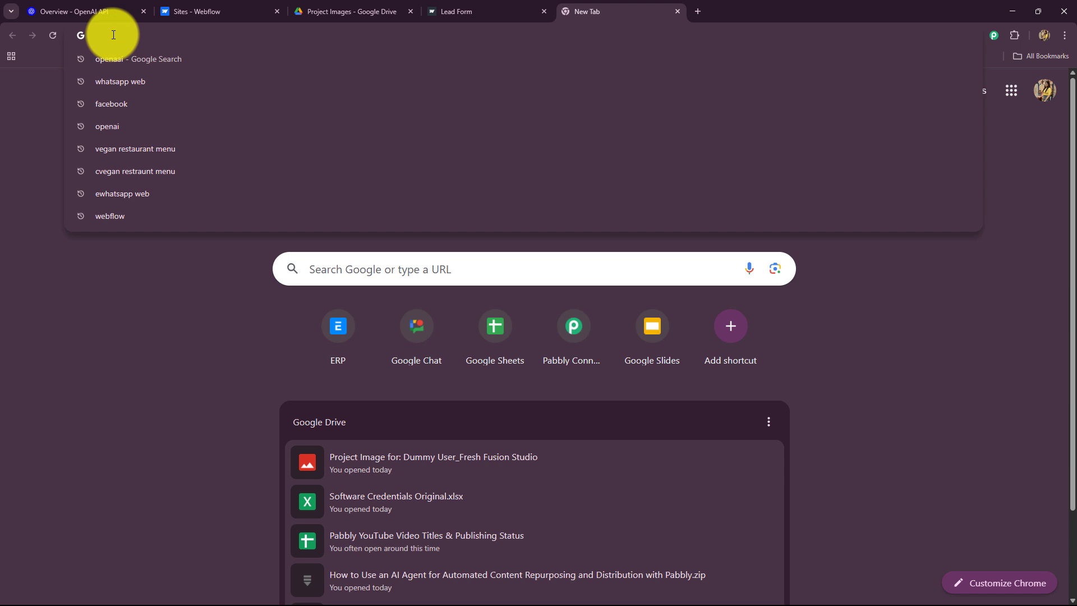
# Go to pabbly.com/connect from the address bar and proceed to Sign In
pyautogui.write('pabbly.com/connect')
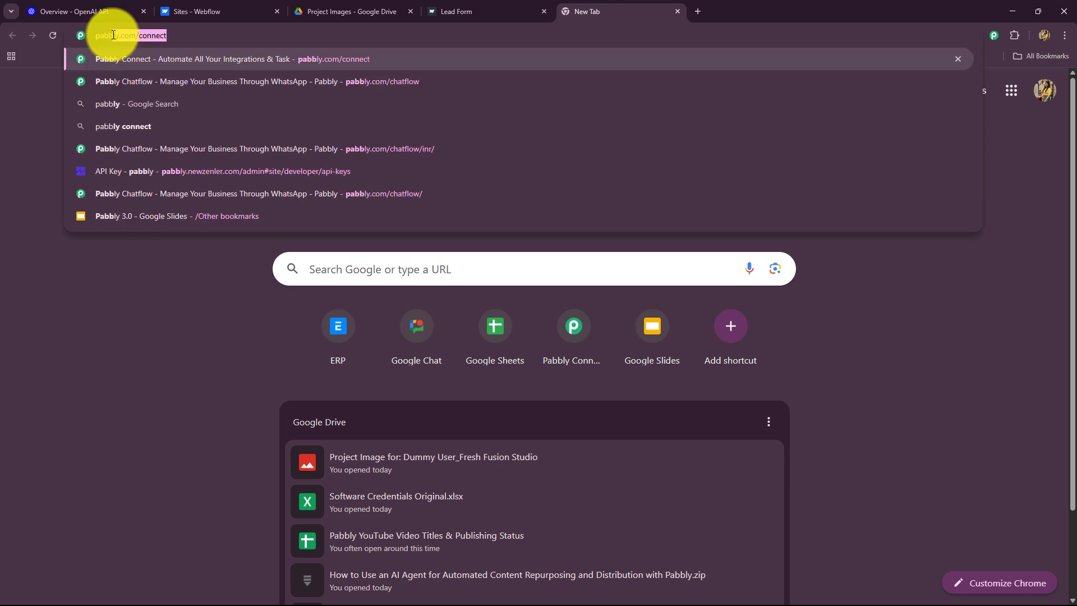
pyautogui.click(116, 56)
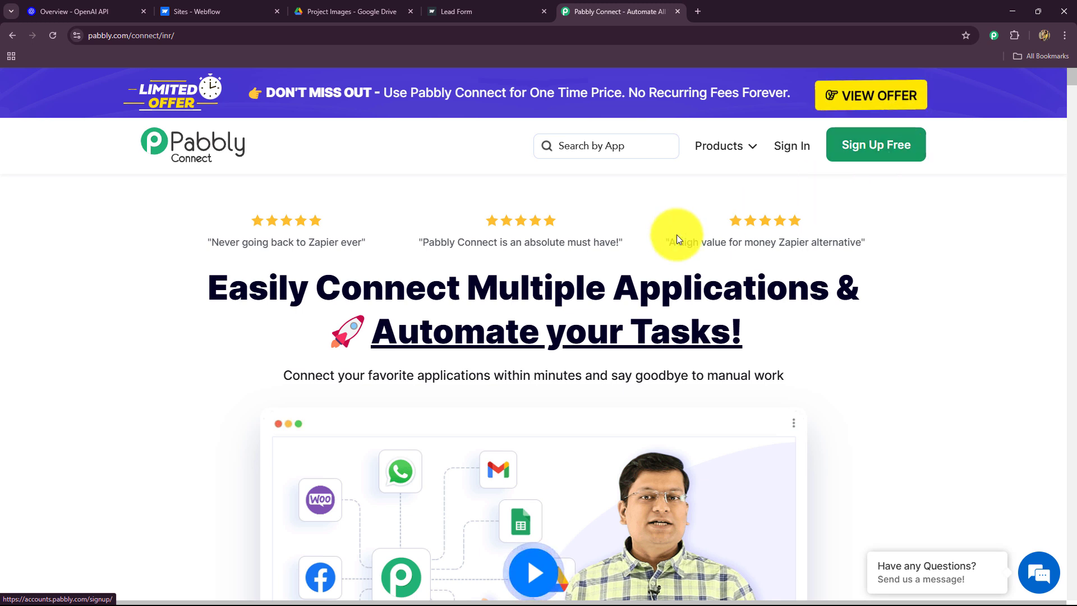
pyautogui.moveTo(200, 283); pyautogui.dragTo(805, 371)
pyautogui.scroll(-15, 803, 371)
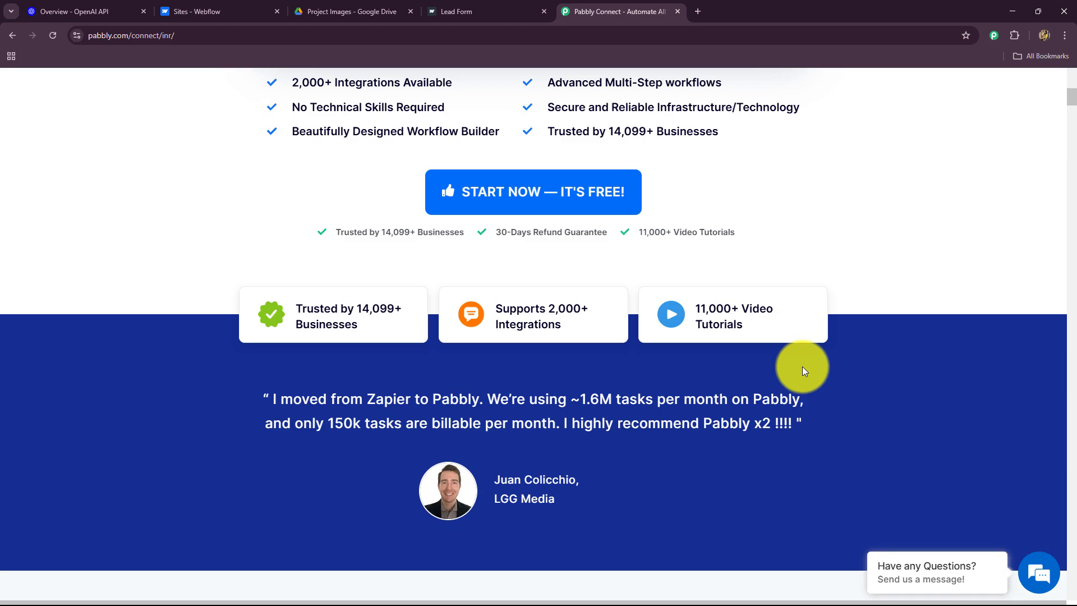
pyautogui.scroll(15, 805, 370)
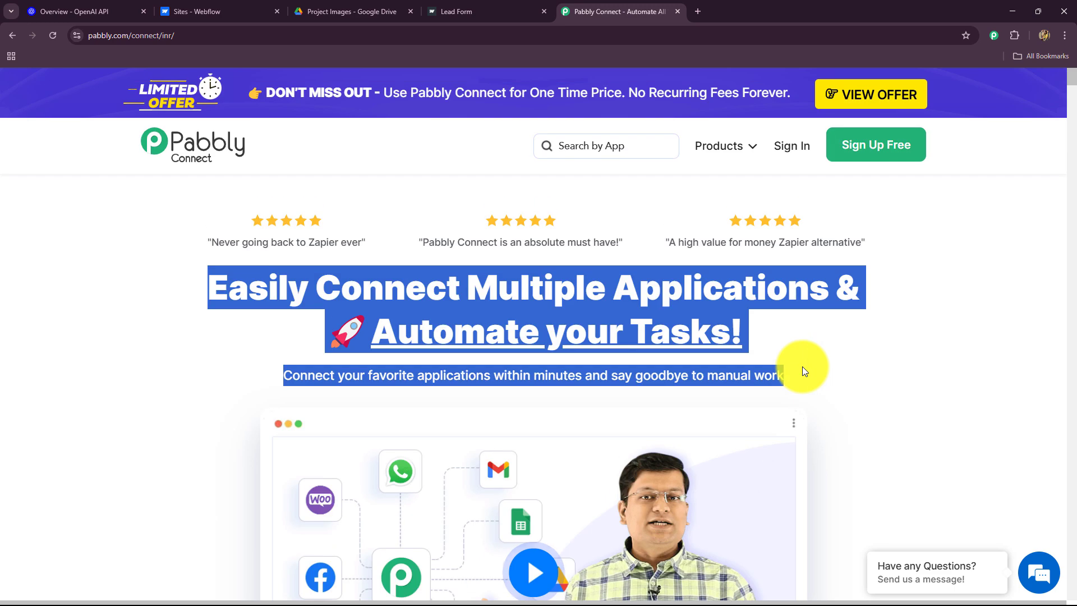
pyautogui.click(781, 149)
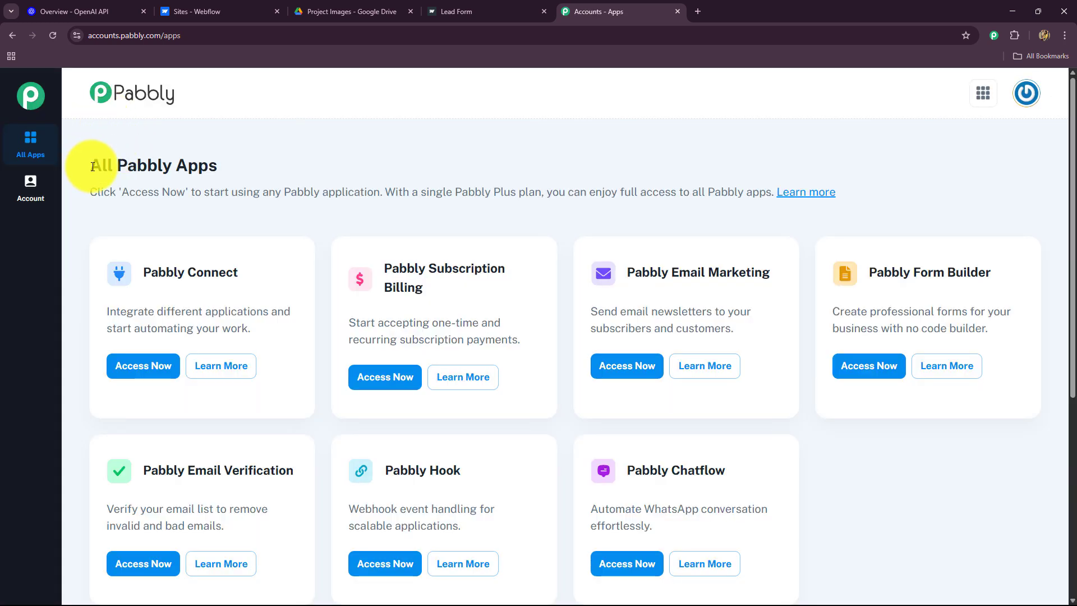
# Launch Pabbly Connect via Access Now on the All Pabbly Apps page
pyautogui.moveTo(93, 167); pyautogui.dragTo(221, 170)
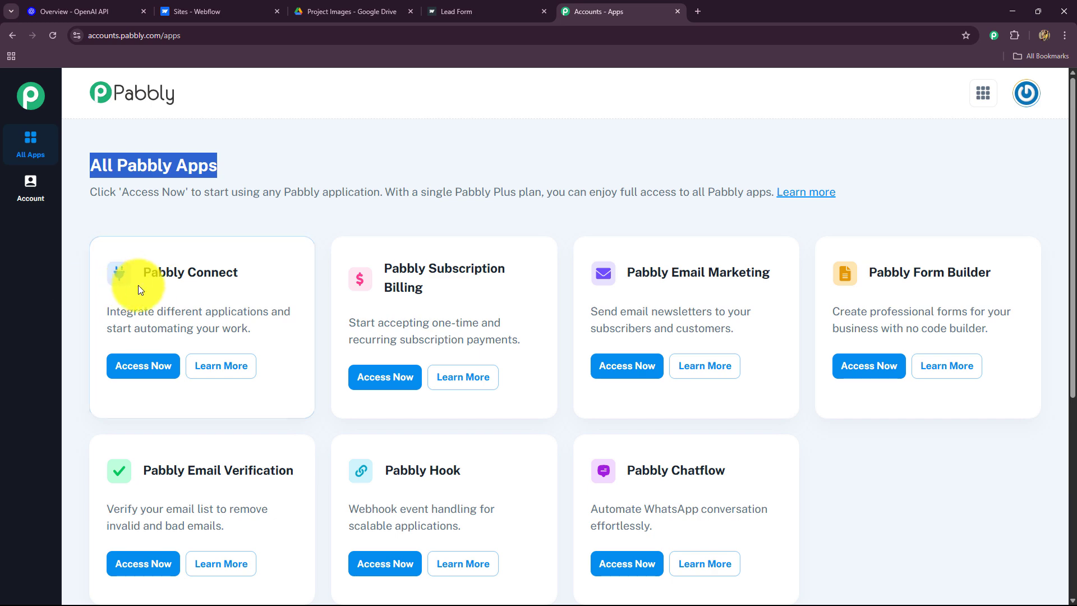
pyautogui.moveTo(143, 274); pyautogui.dragTo(252, 271)
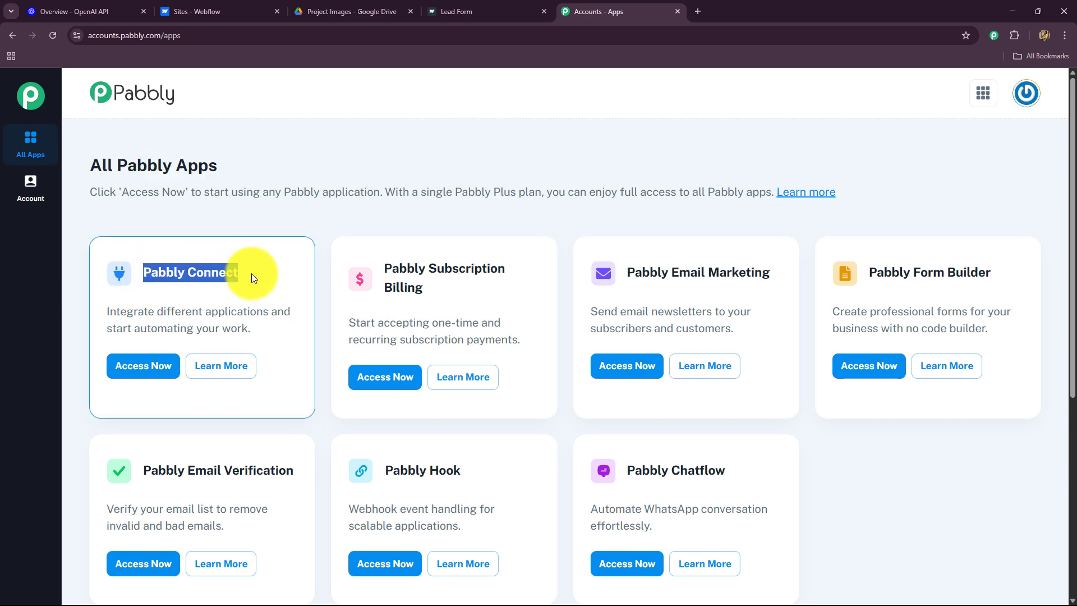
pyautogui.click(144, 365)
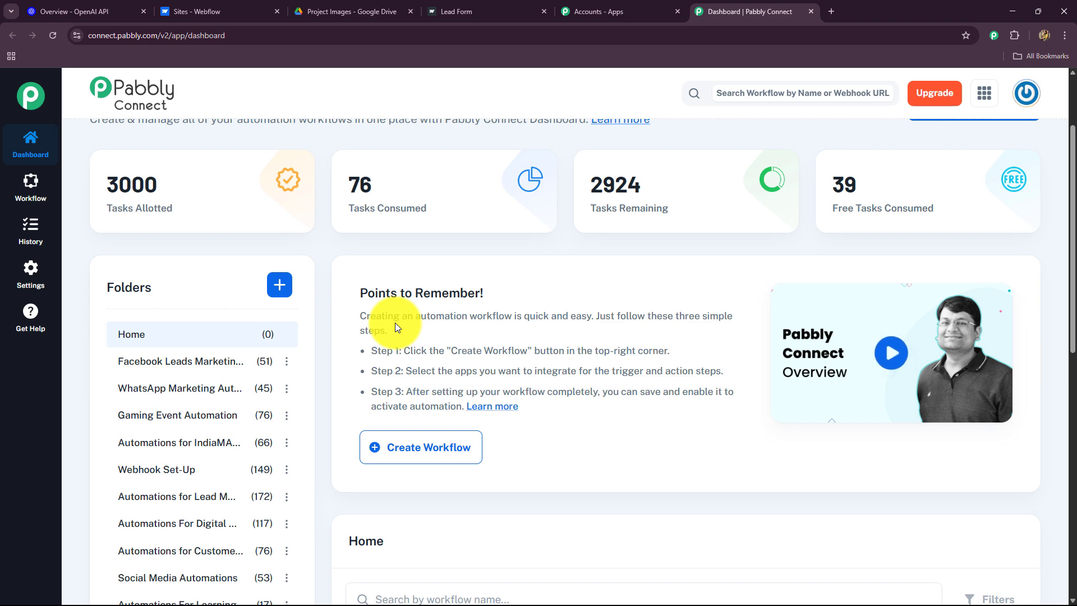
pyautogui.scroll(-8, 395, 322)
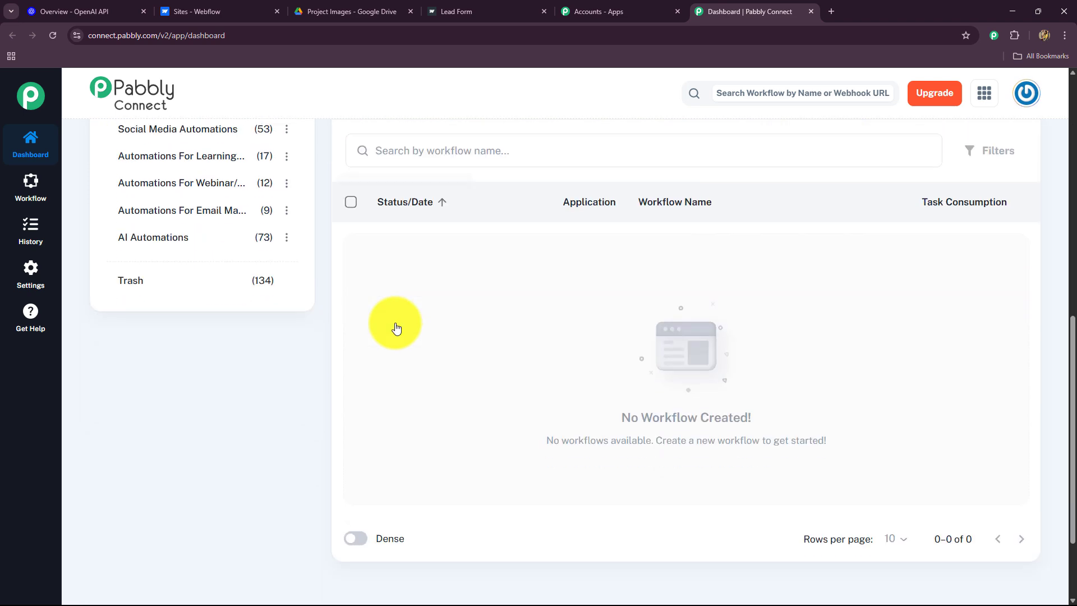
pyautogui.scroll(6, 756, 392)
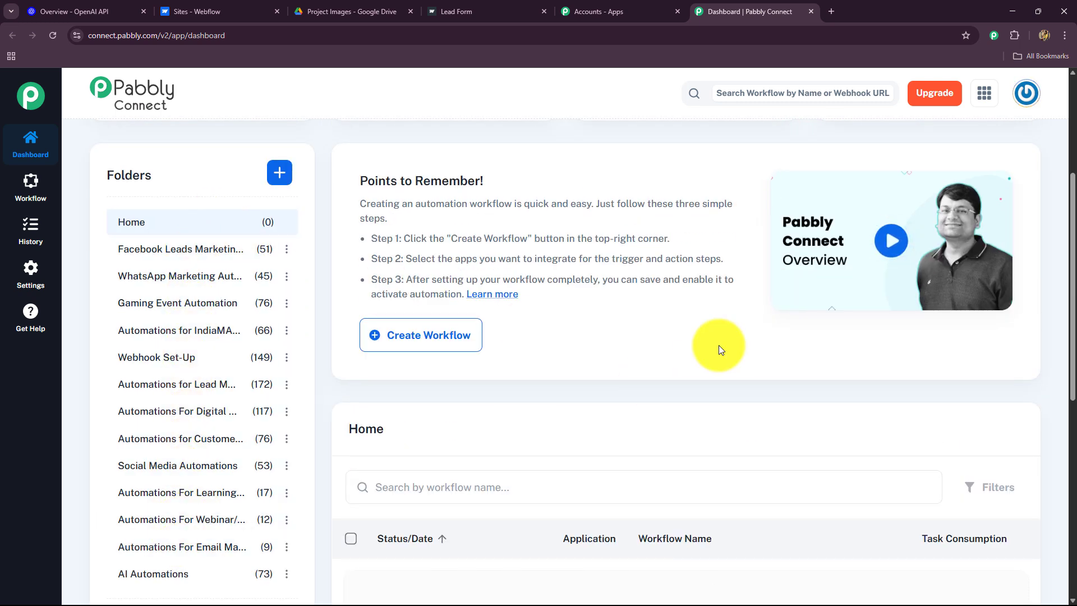
pyautogui.scroll(4, 702, 363)
# Create workflow 'Create Images on Webflow Forms Submission using AI Agent' filed under AI Automations
pyautogui.click(943, 219)
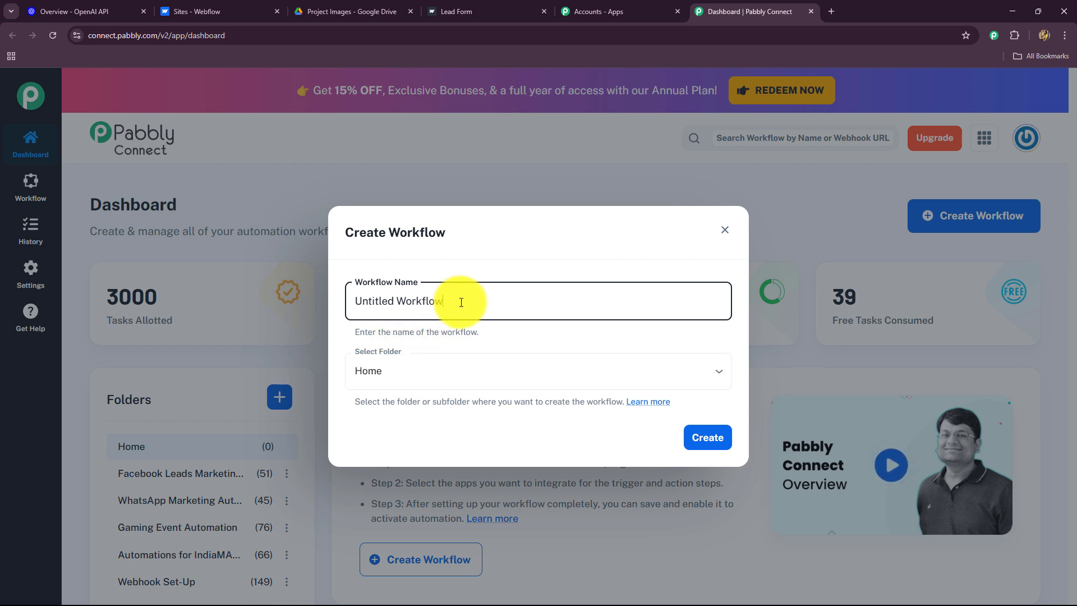
pyautogui.moveTo(452, 301); pyautogui.dragTo(342, 309)
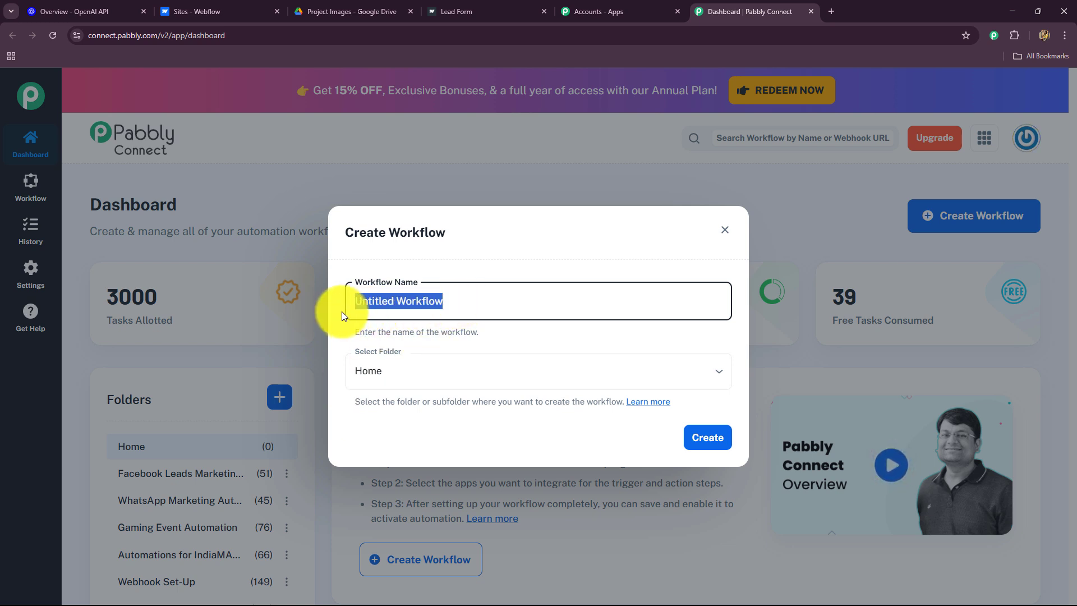
pyautogui.press('BackSpace')
pyautogui.write('Create Images on Webflow Forms Submission using AI Agent')
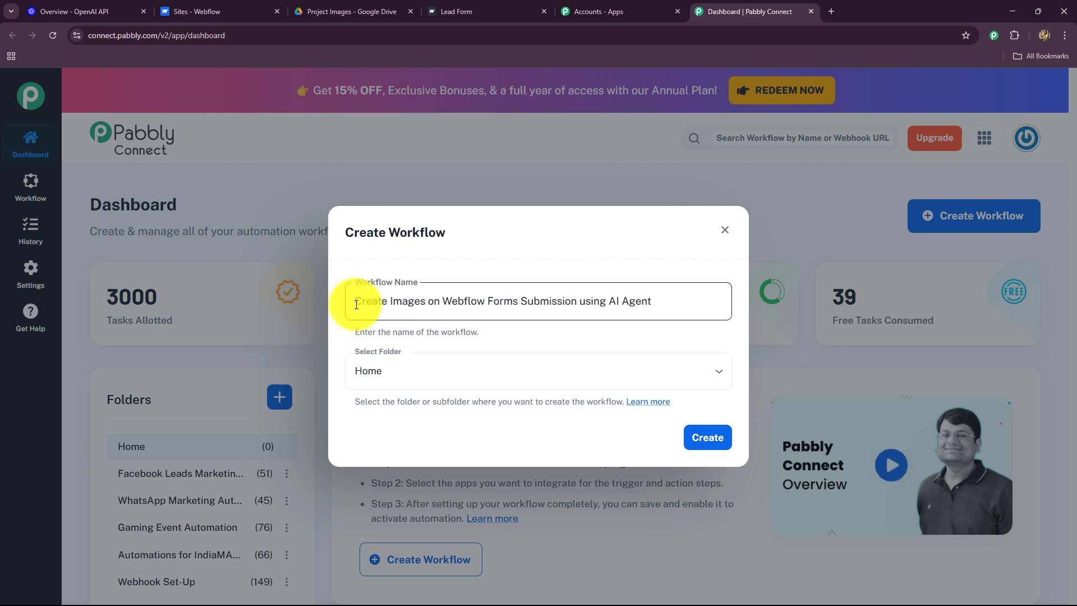
pyautogui.moveTo(356, 303); pyautogui.dragTo(666, 310)
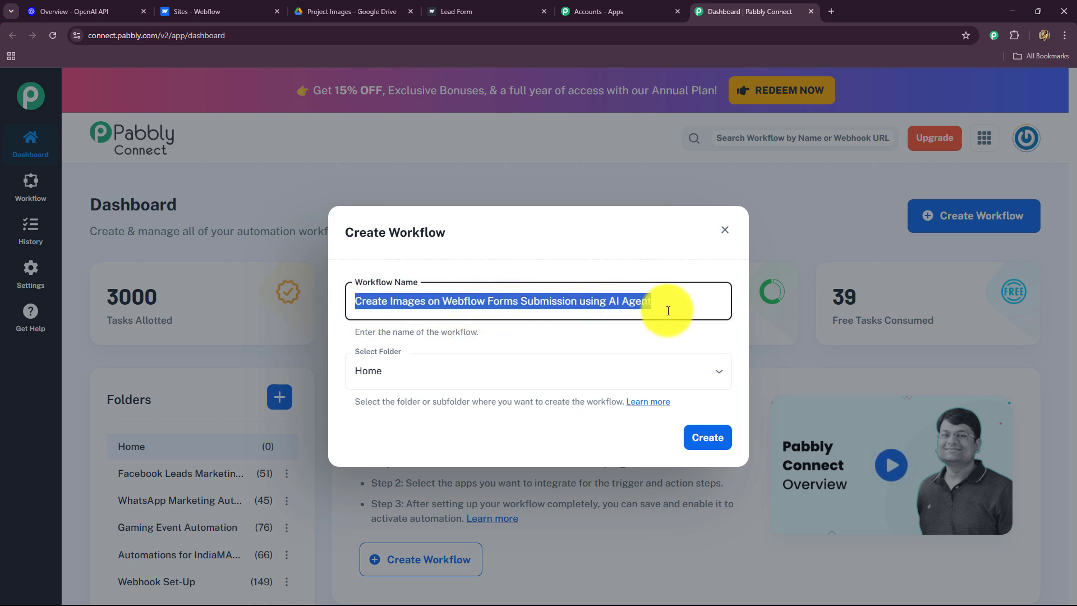
pyautogui.click(555, 384)
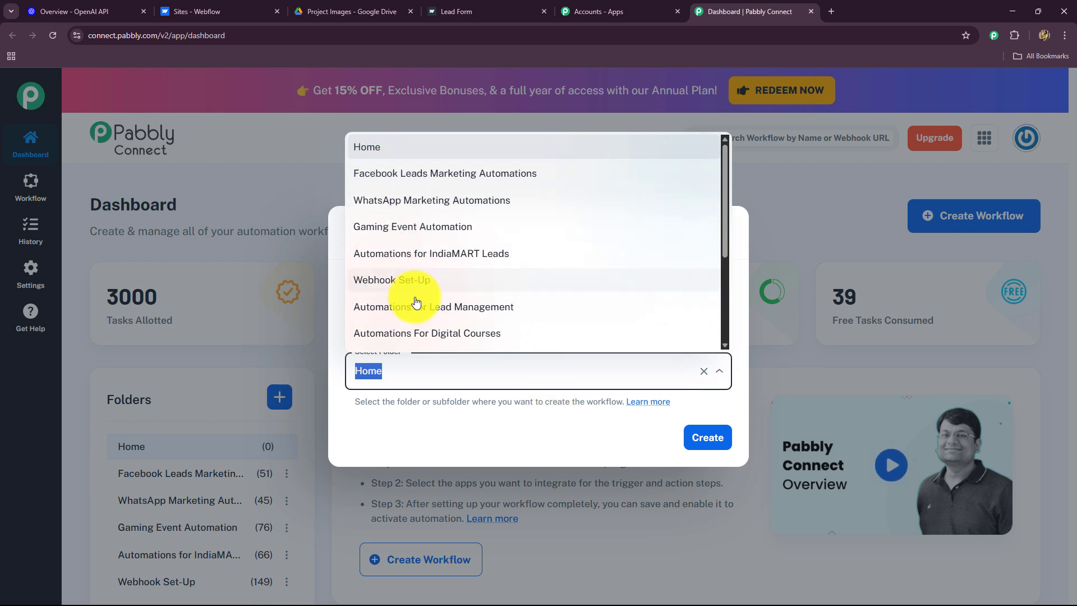
pyautogui.scroll(-1, 416, 303)
pyautogui.scroll(-3, 417, 303)
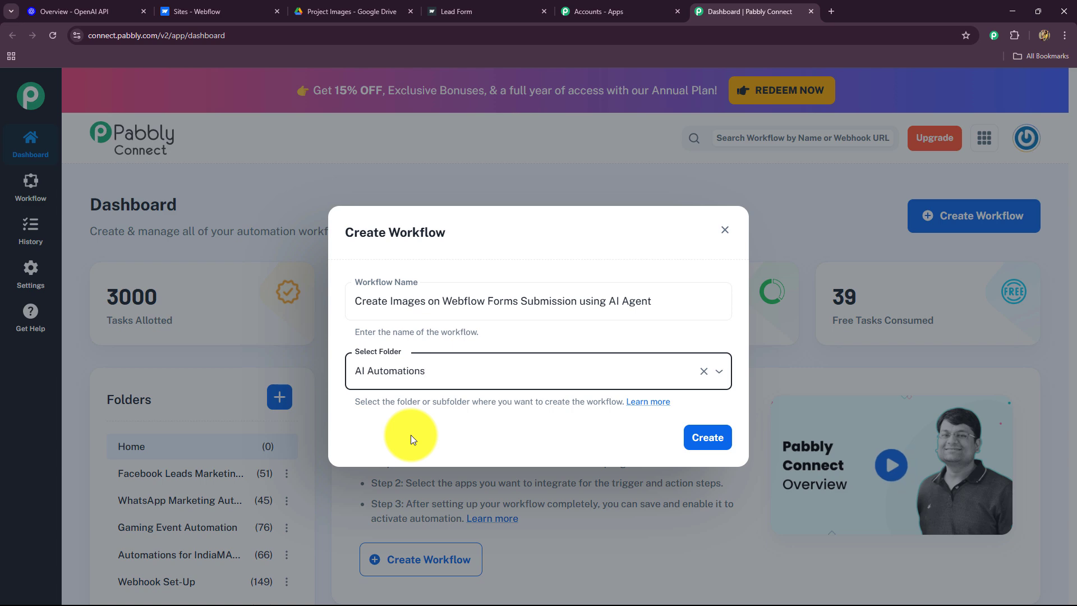
pyautogui.click(708, 436)
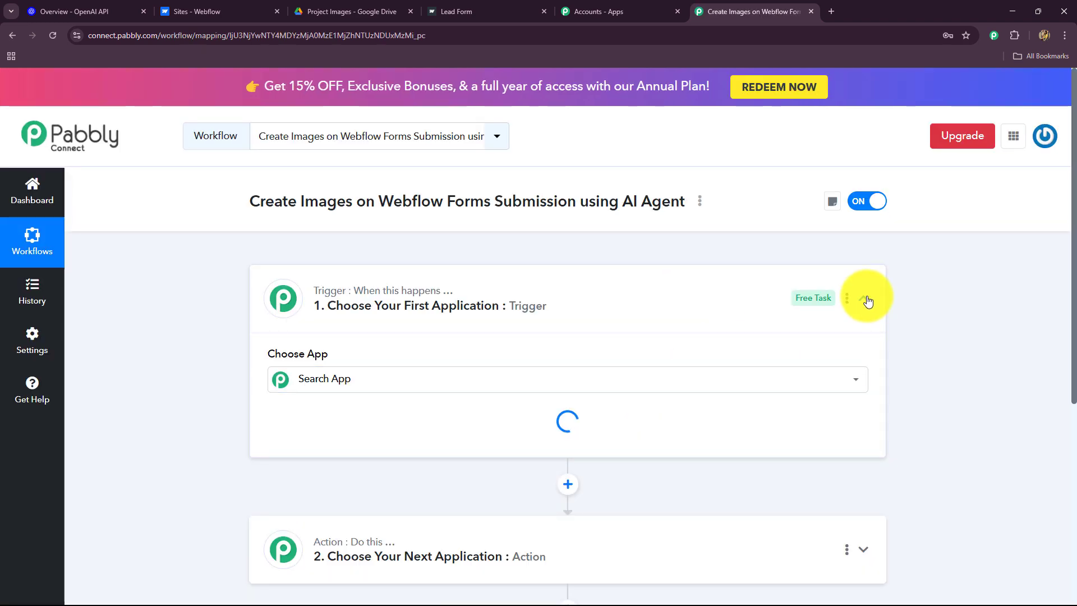
# Collapse the trigger panel and check the Lead Form and OpenAI tabs before returning to the editor
pyautogui.click(867, 300)
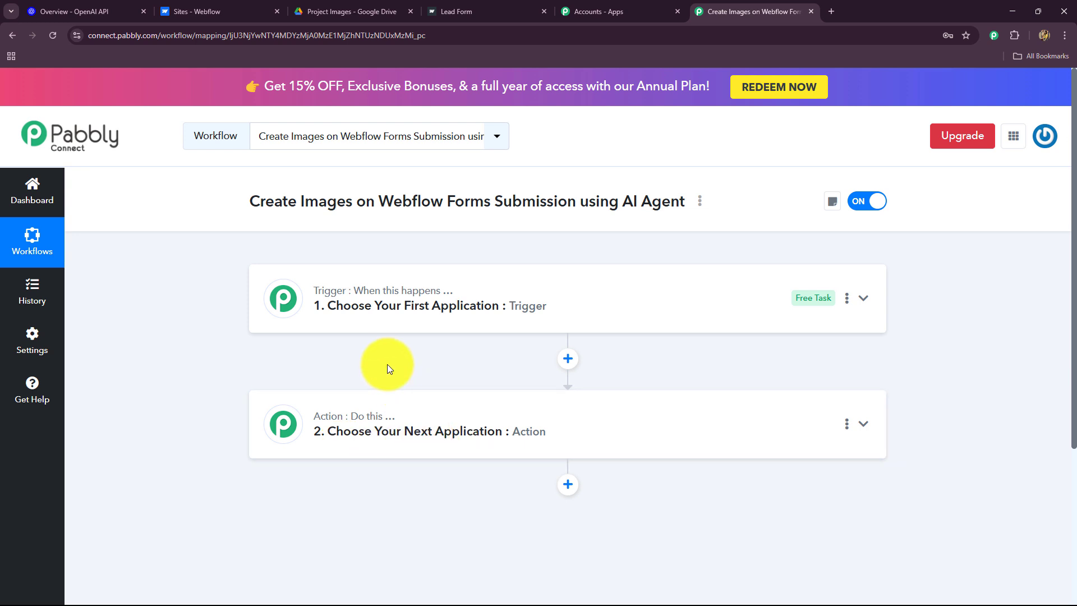
pyautogui.click(470, 12)
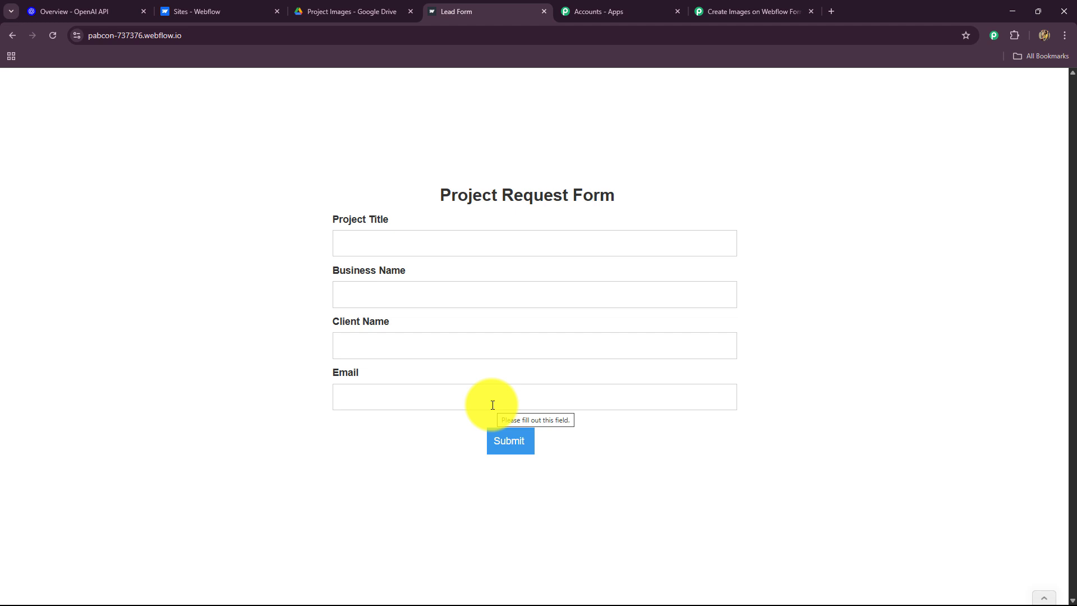
pyautogui.click(739, 10)
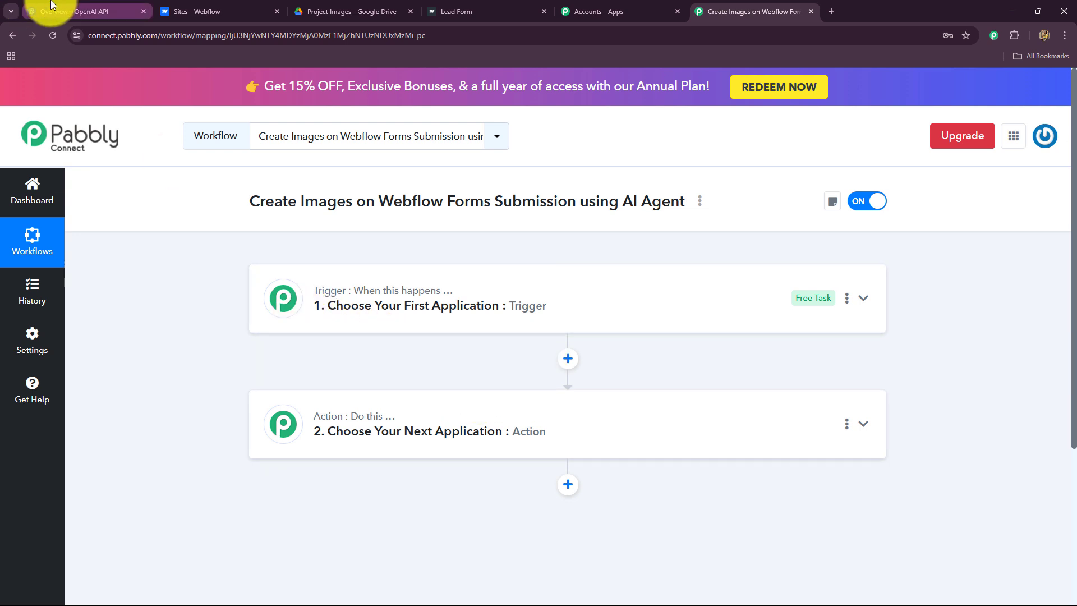
pyautogui.click(72, 11)
pyautogui.click(755, 11)
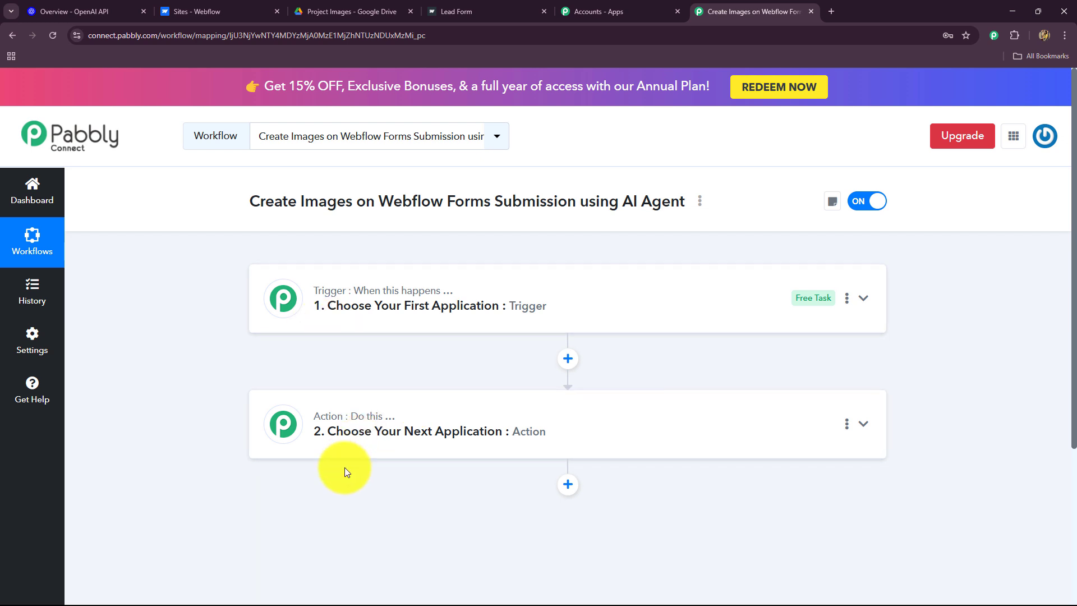
# Choose Webflow V2 as the trigger app by searching 'Web'
pyautogui.click(351, 302)
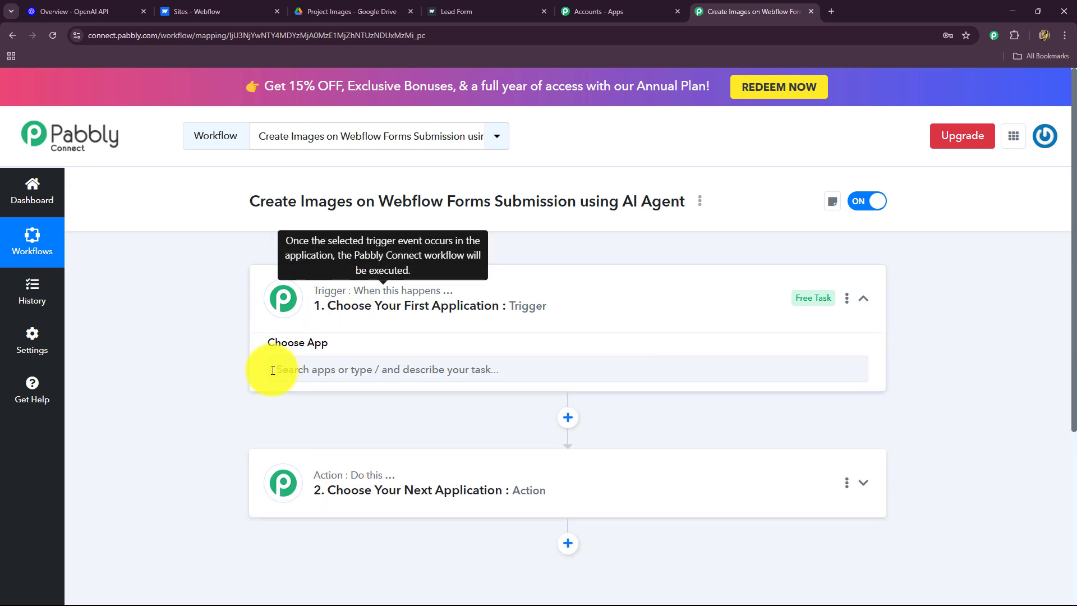
pyautogui.scroll(-4, 198, 400)
pyautogui.scroll(2, 198, 399)
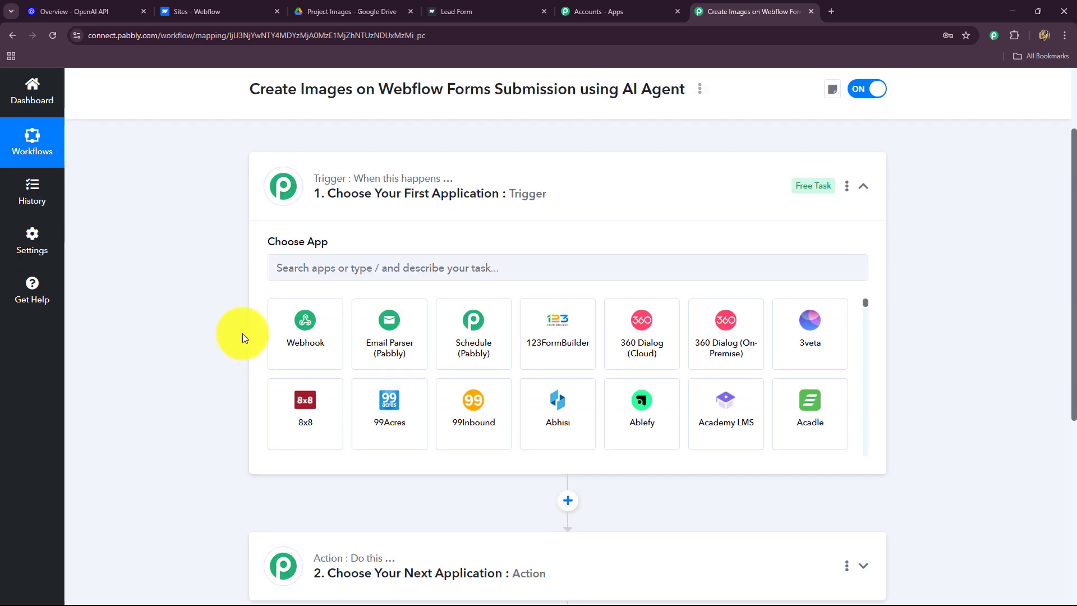
pyautogui.click(324, 268)
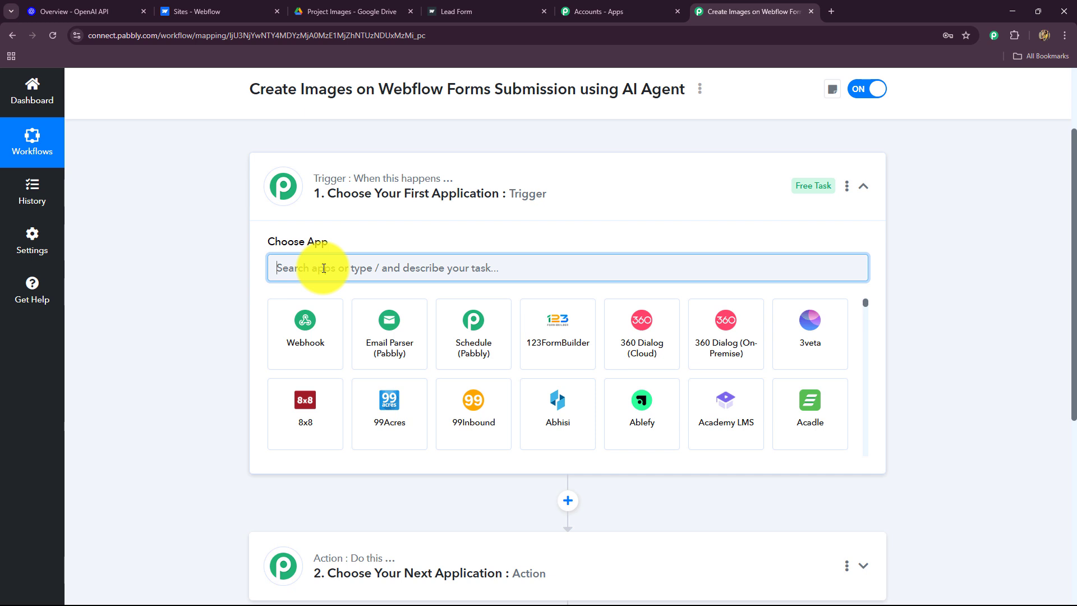
pyautogui.write('Web')
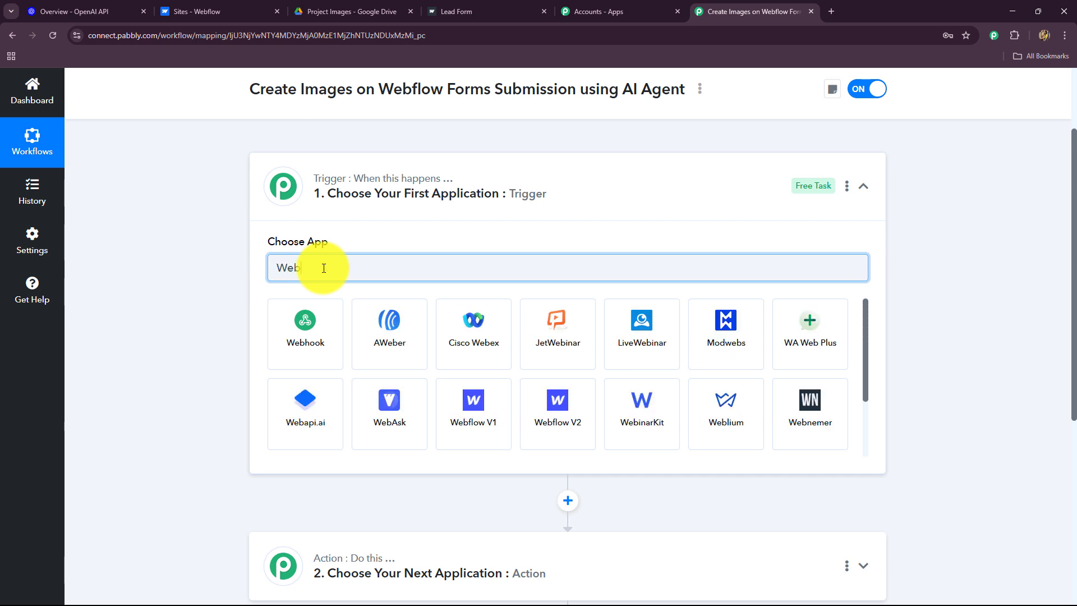
pyautogui.click(546, 418)
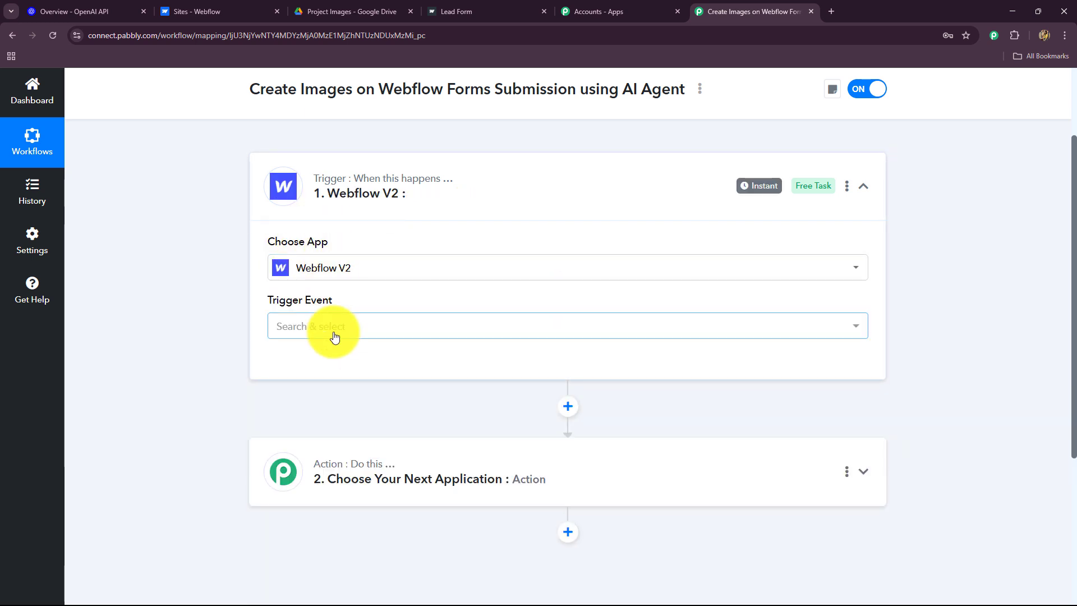
# Set the Webflow V2 trigger event to Form Submitted
pyautogui.click(335, 331)
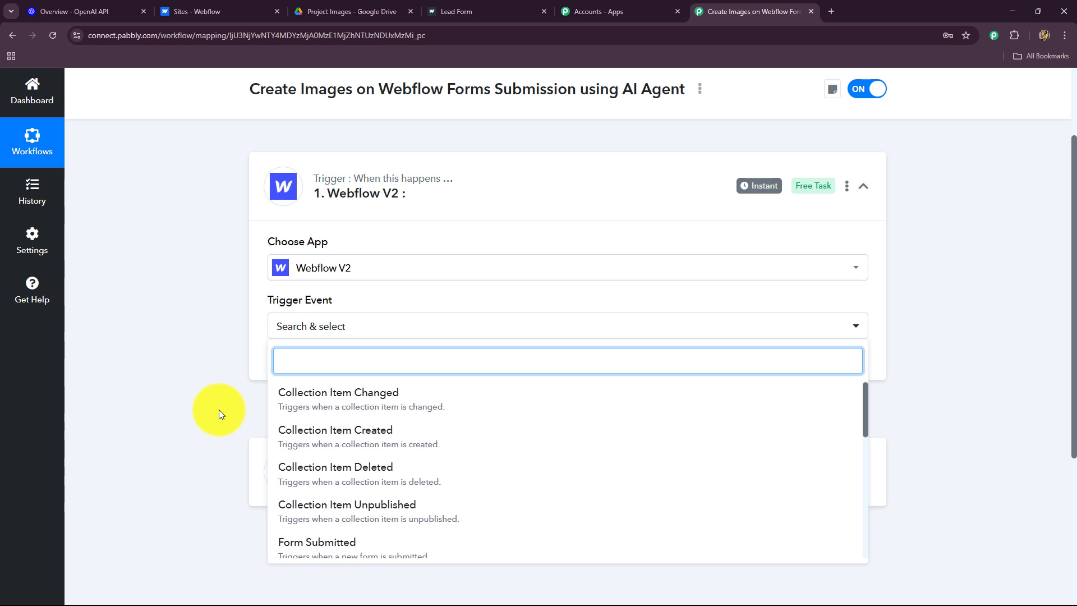
pyautogui.scroll(-4, 221, 402)
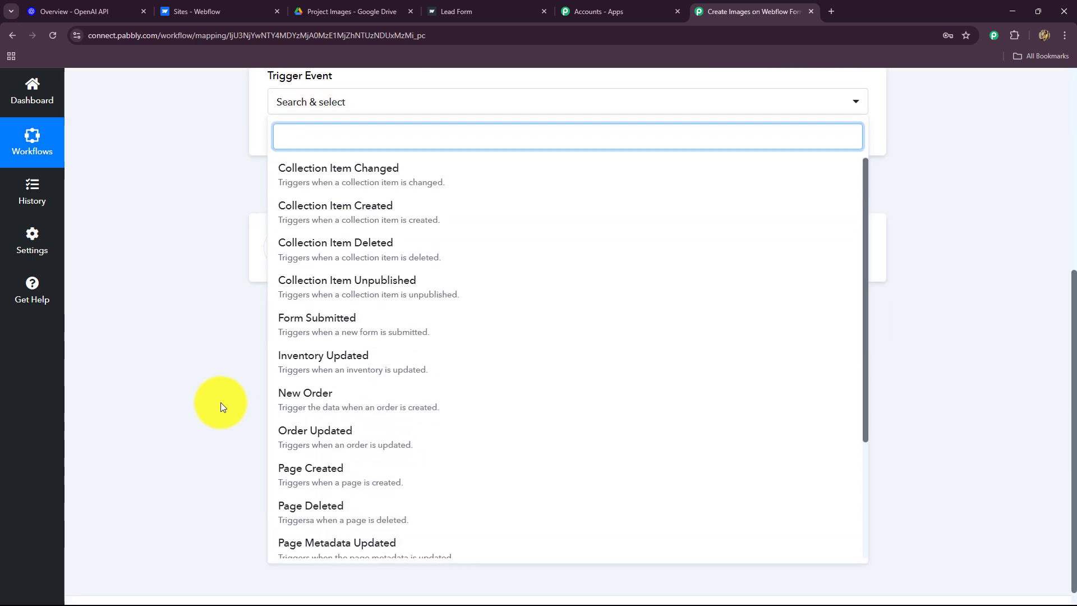
pyautogui.click(296, 320)
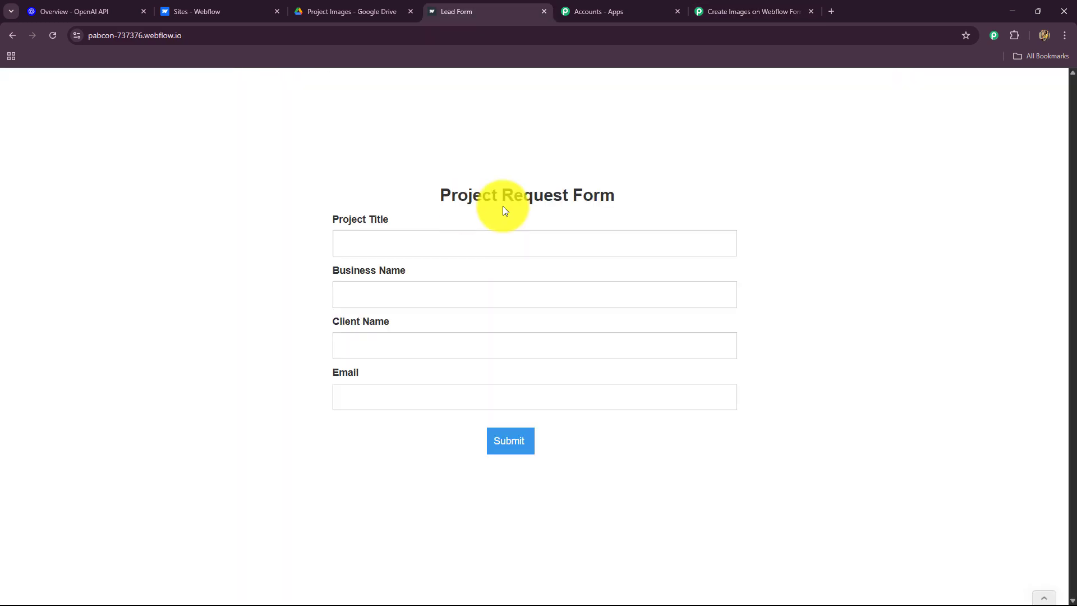
pyautogui.click(754, 13)
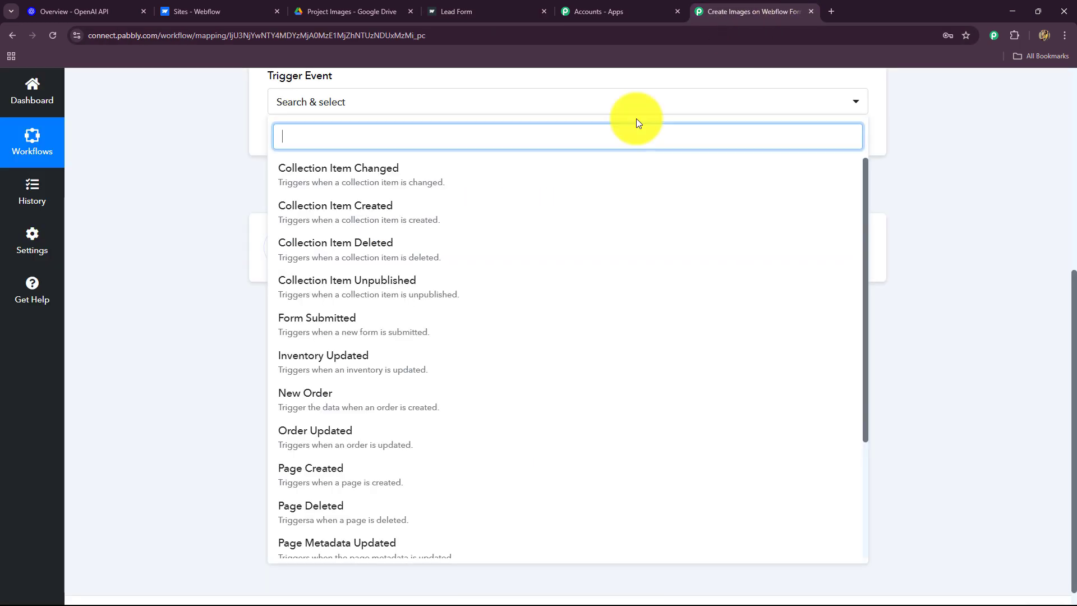
pyautogui.click(302, 329)
pyautogui.scroll(3, 163, 311)
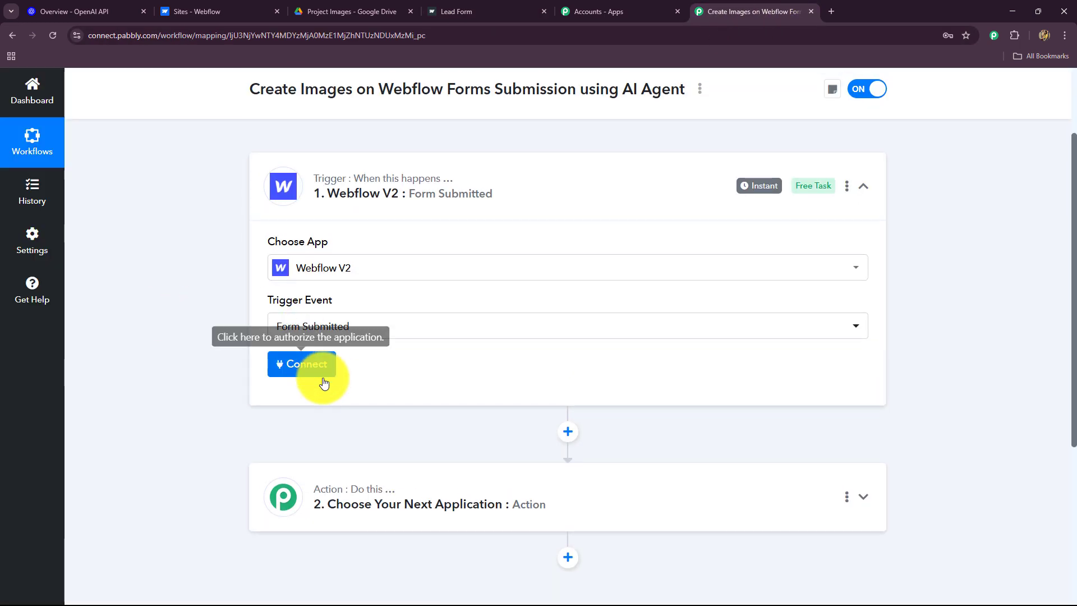
# Start a Webflow V2 connection as a new connection named Webflow V2 #8, token still empty
pyautogui.click(311, 367)
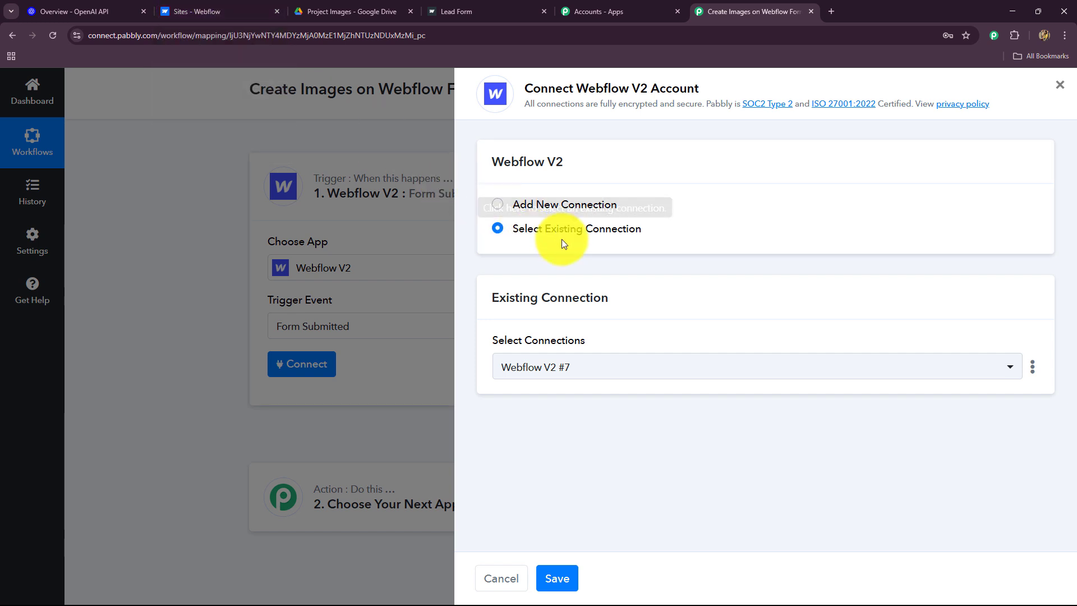
pyautogui.click(178, 12)
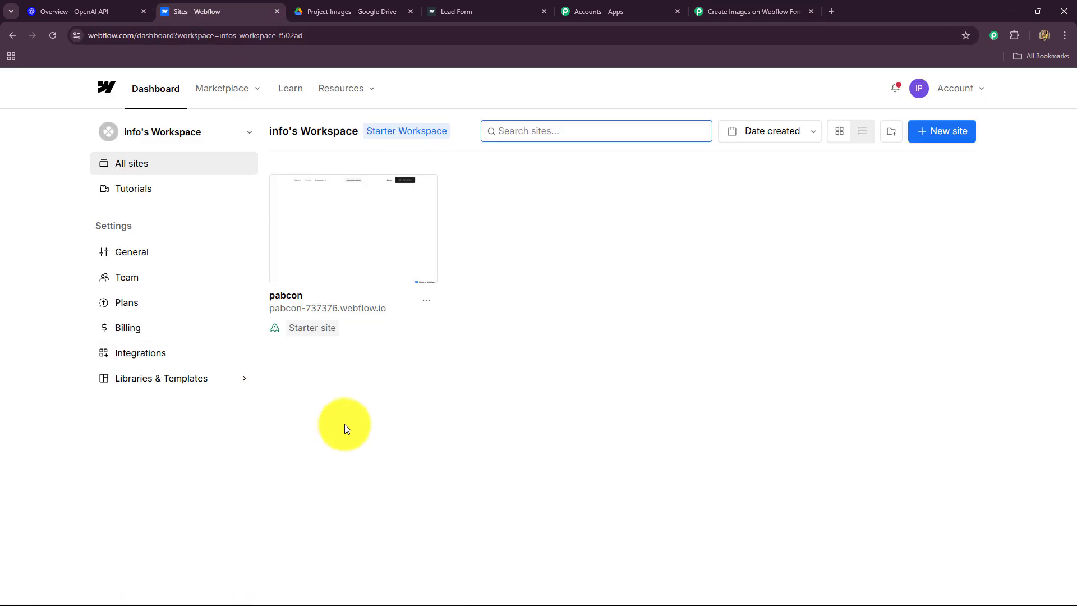
pyautogui.click(723, 11)
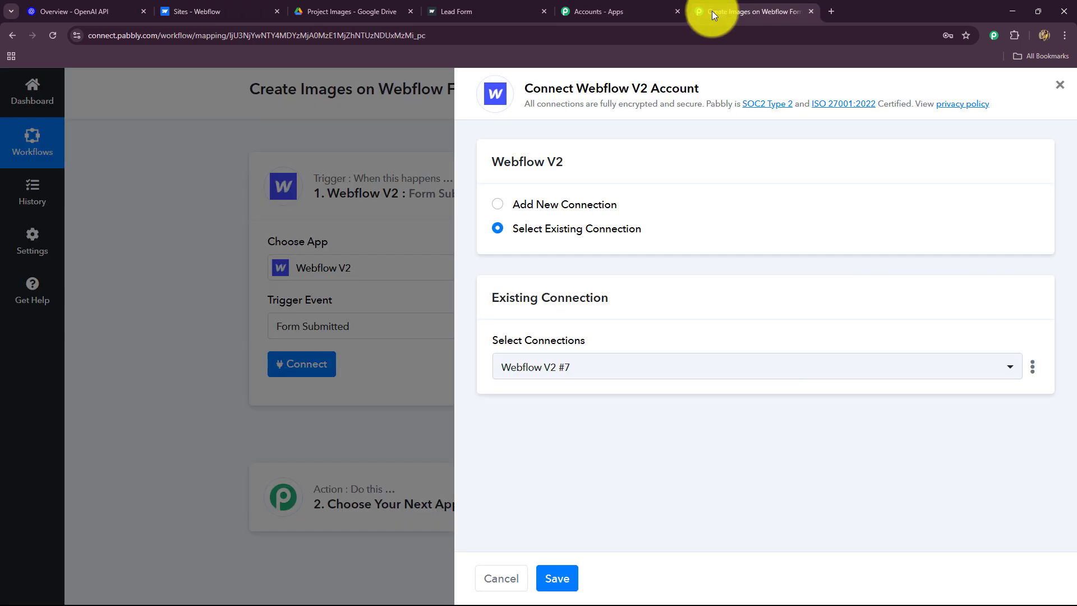
pyautogui.click(496, 205)
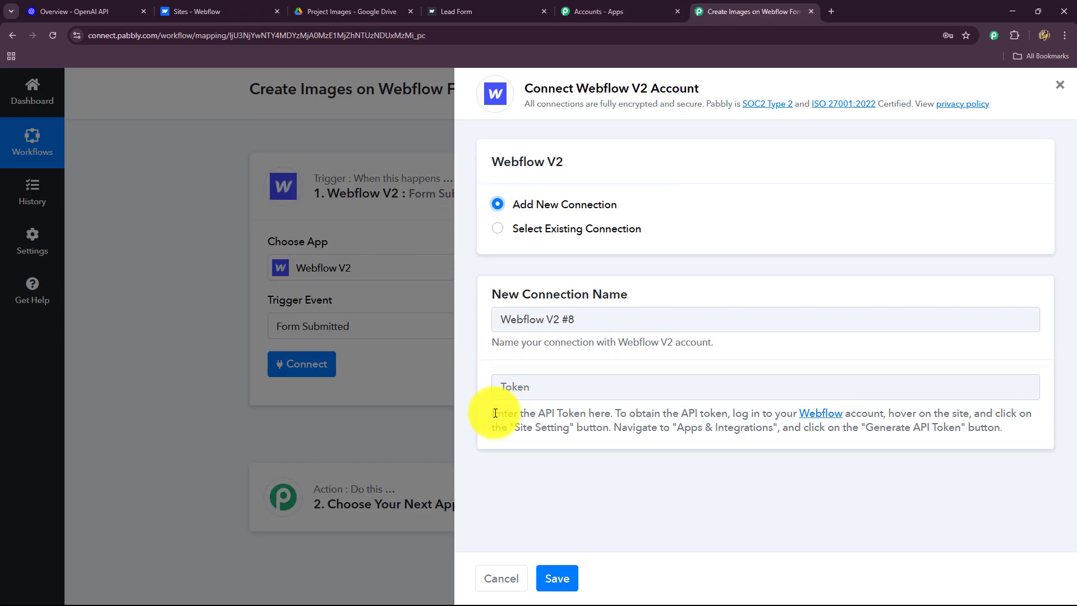
pyautogui.moveTo(495, 413); pyautogui.dragTo(1006, 440)
pyautogui.click(857, 443)
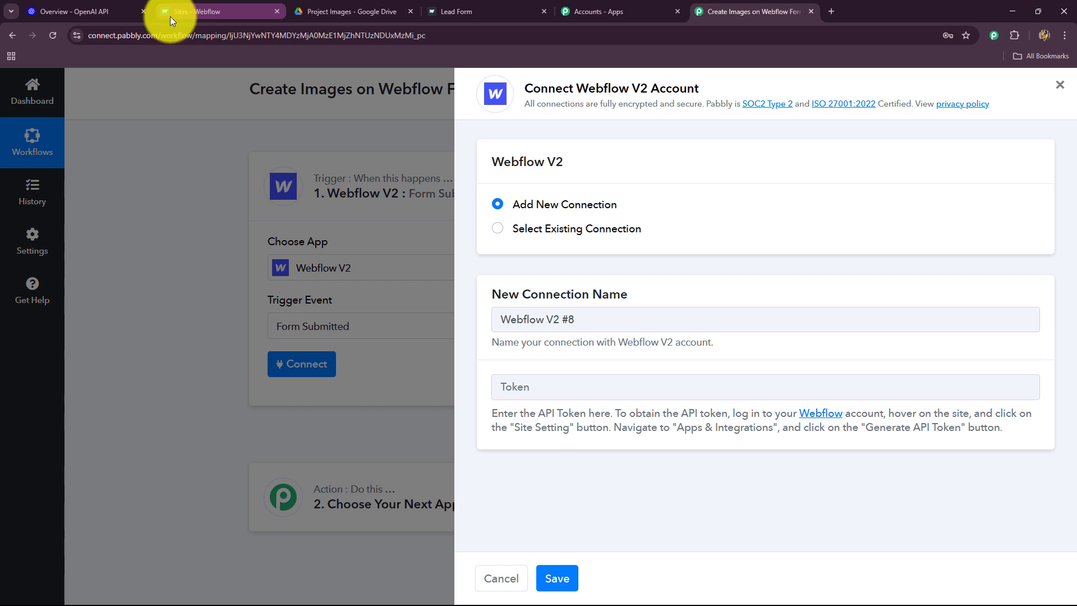
# Revoke the New Content API token in the pabcon site's Apps & Integrations settings
pyautogui.click(187, 15)
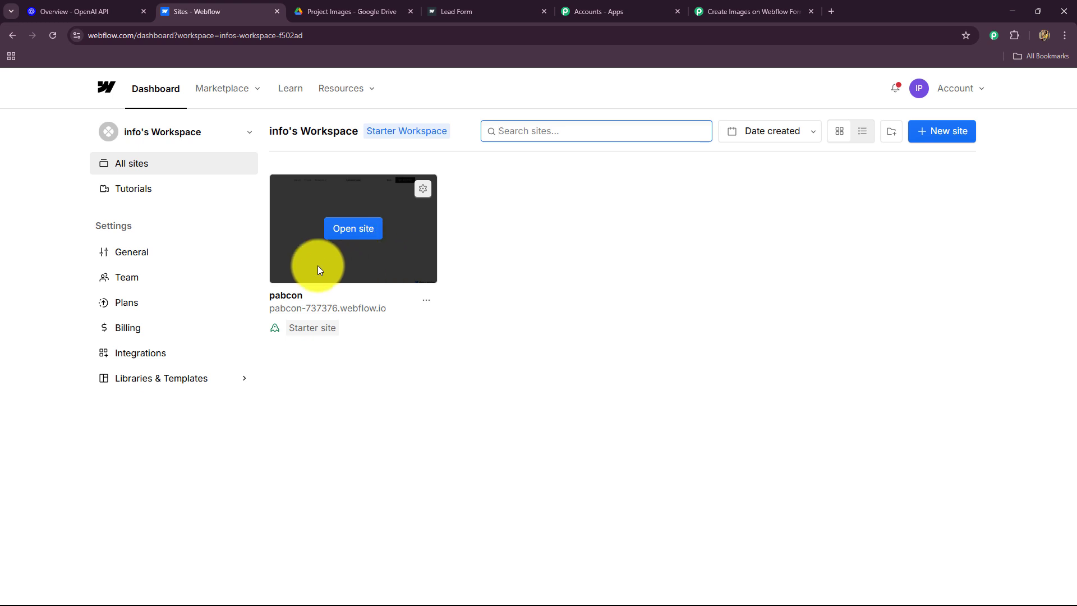
pyautogui.click(425, 191)
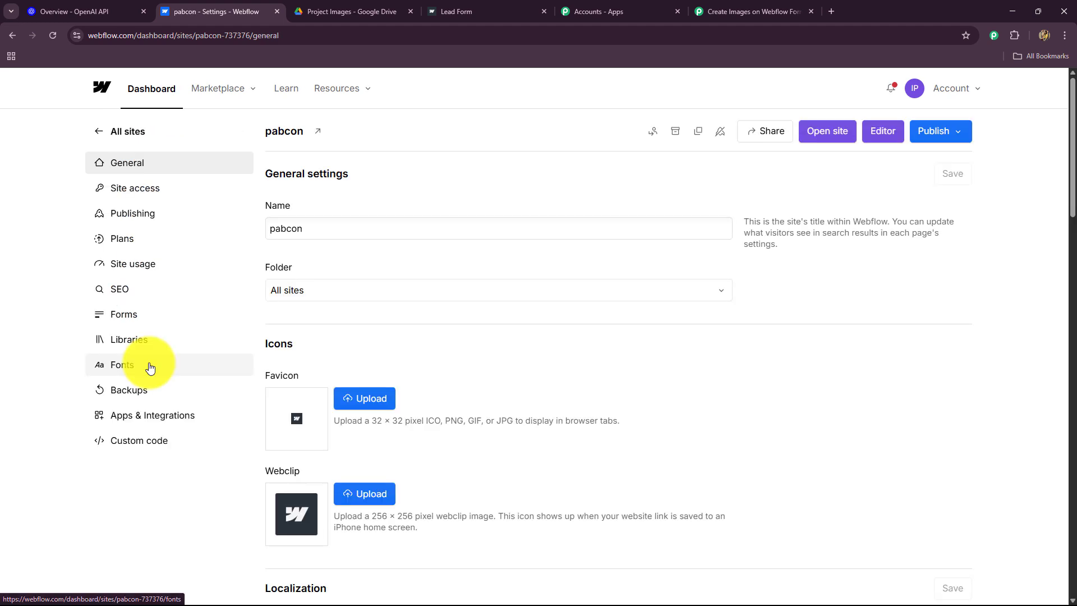
pyautogui.click(136, 425)
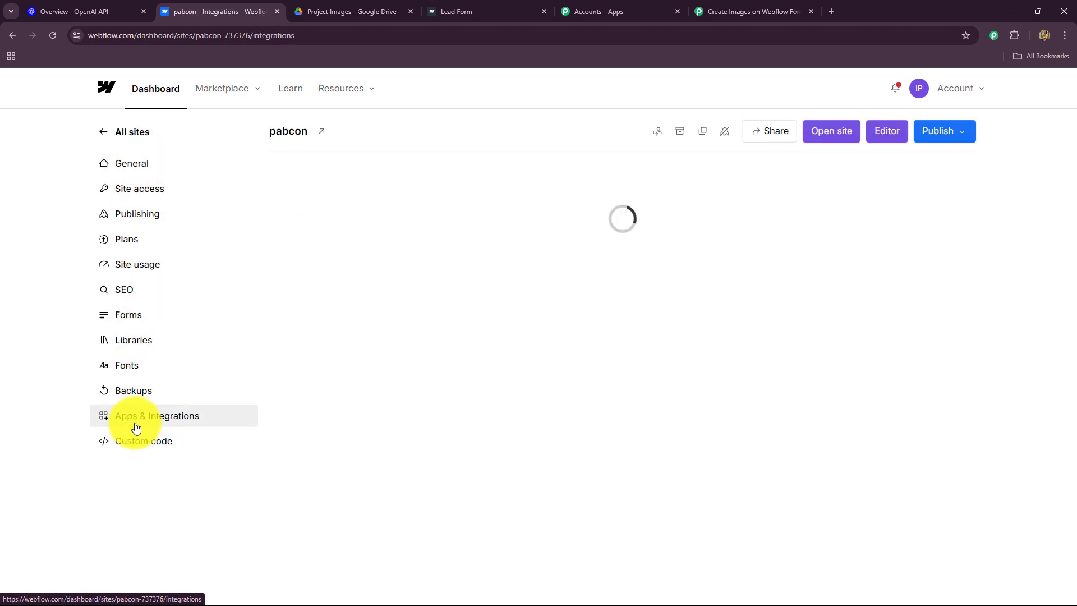
pyautogui.scroll(-8, 467, 413)
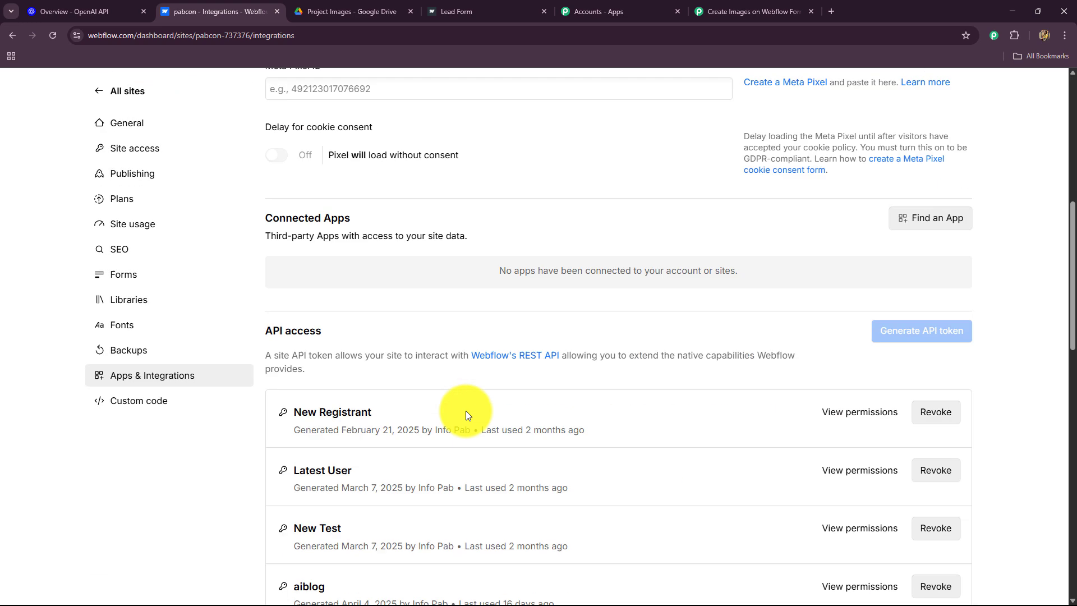
pyautogui.scroll(-4, 466, 415)
pyautogui.moveTo(264, 106); pyautogui.dragTo(325, 106)
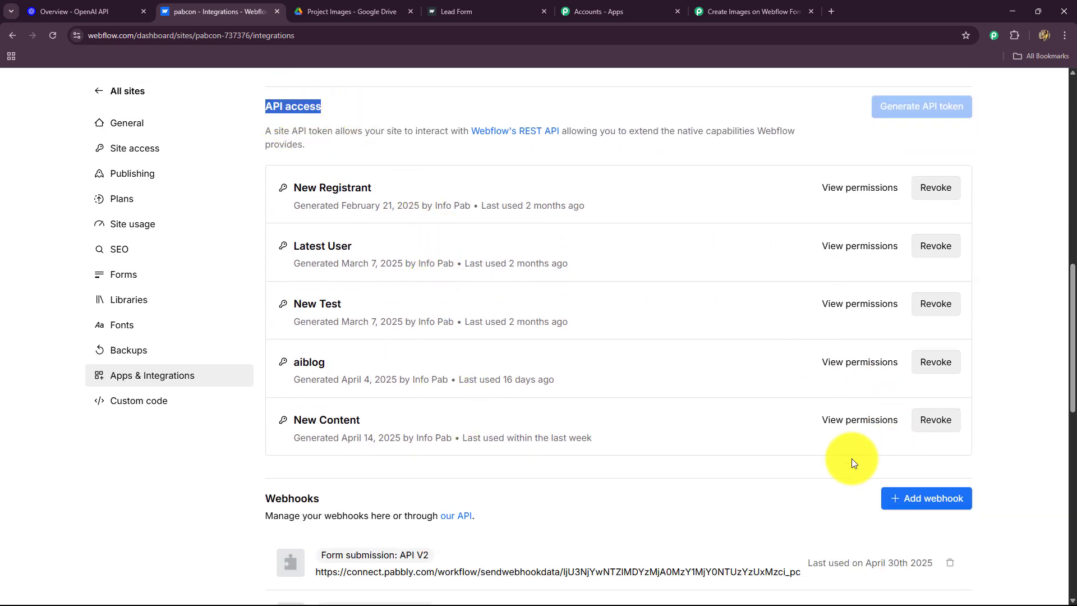
pyautogui.click(941, 427)
pyautogui.click(646, 171)
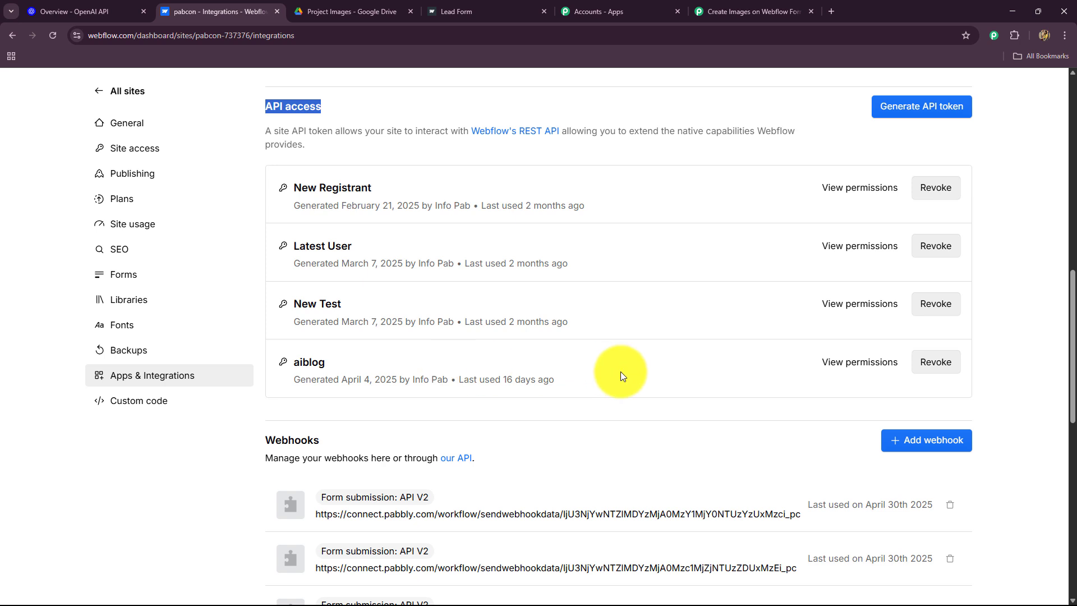
# Start a site API token named New Projects: Assets, CMS, Comments read-write; Authorized user read-only
pyautogui.click(920, 107)
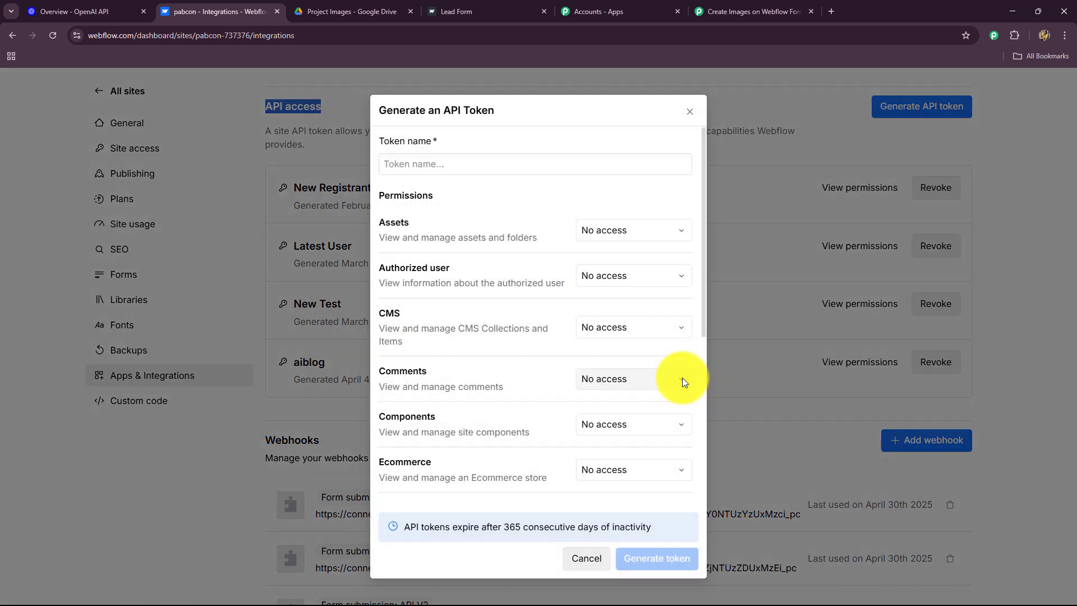
pyautogui.click(434, 166)
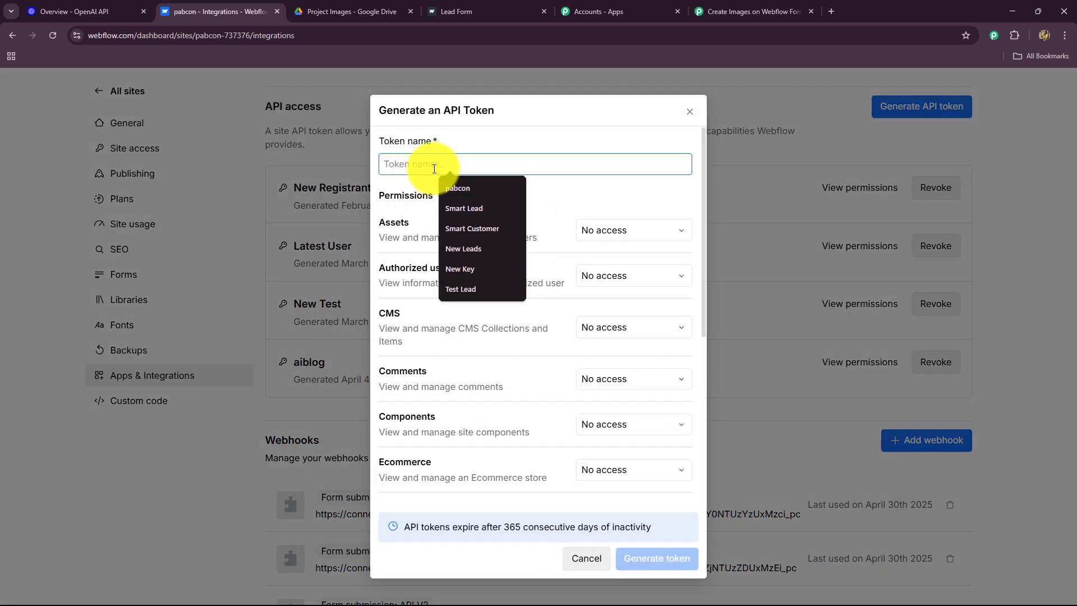
pyautogui.write('New Projects')
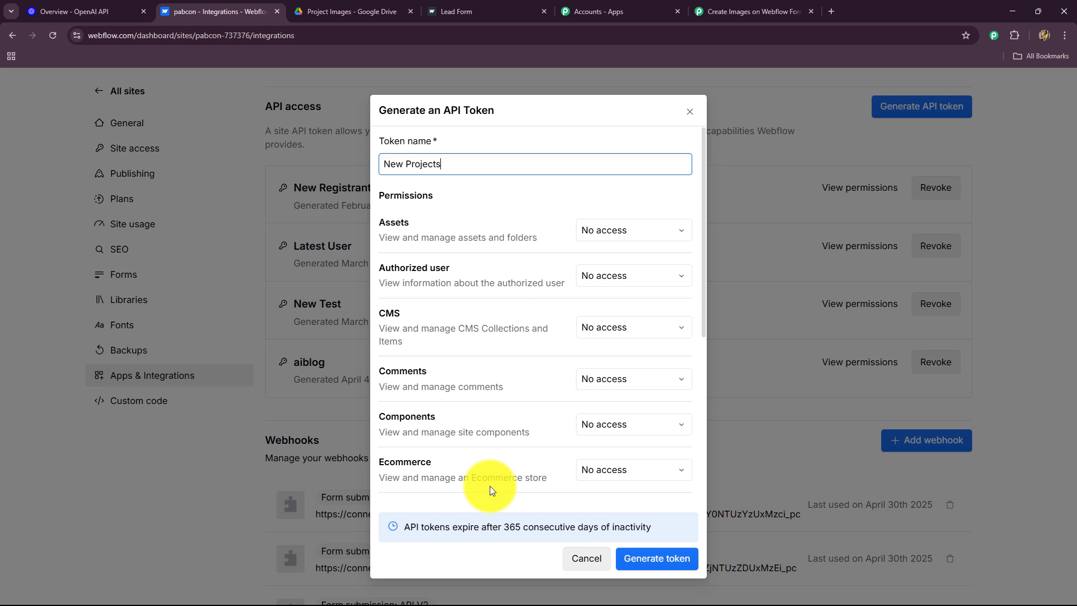
pyautogui.click(644, 230)
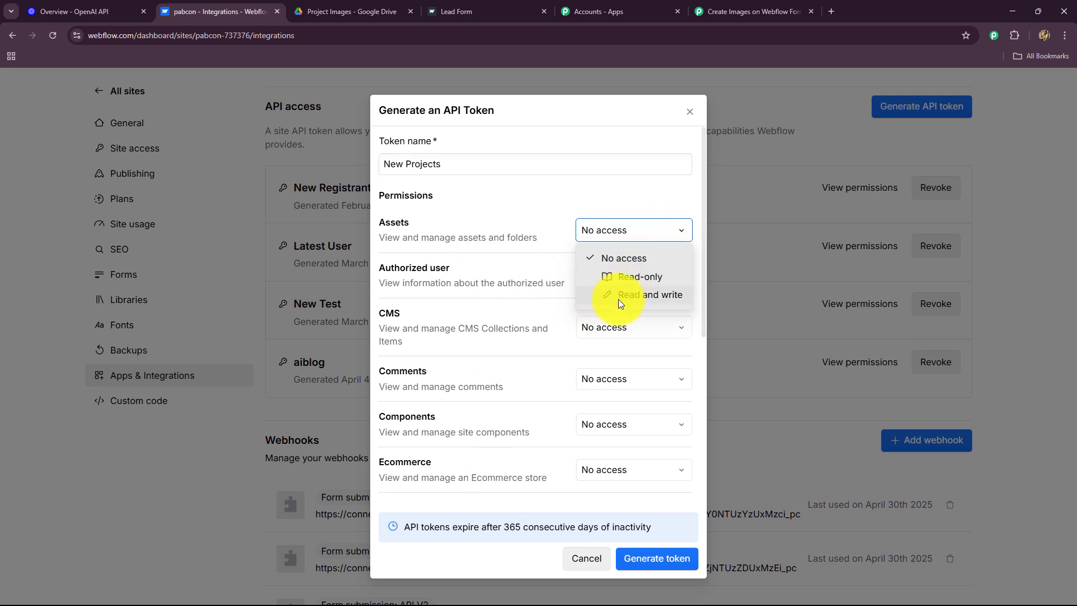
pyautogui.click(619, 297)
pyautogui.click(617, 273)
pyautogui.click(611, 324)
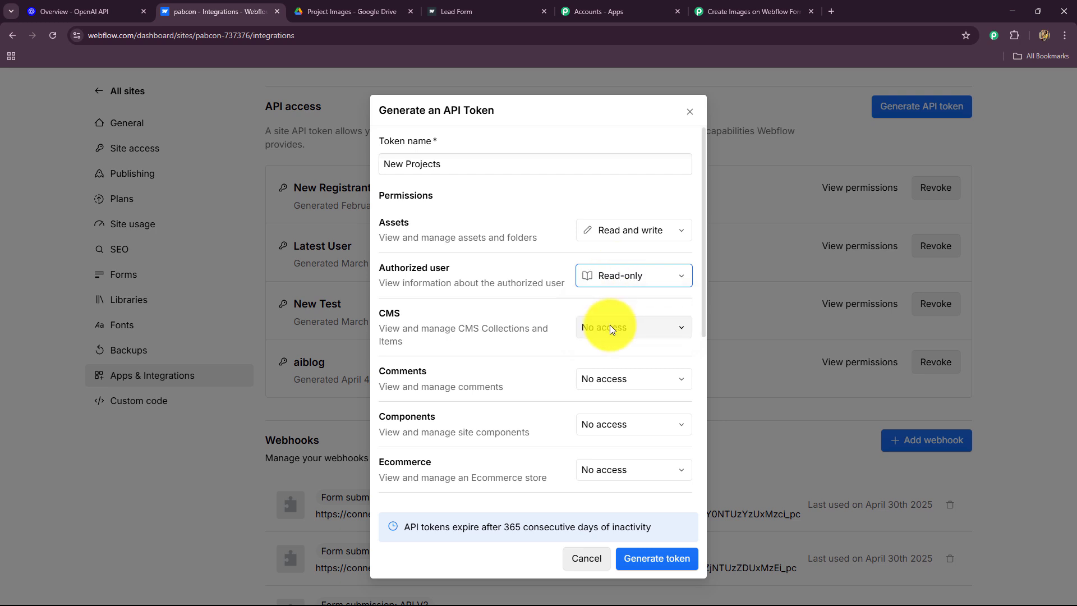
pyautogui.click(607, 328)
pyautogui.click(609, 393)
pyautogui.click(609, 396)
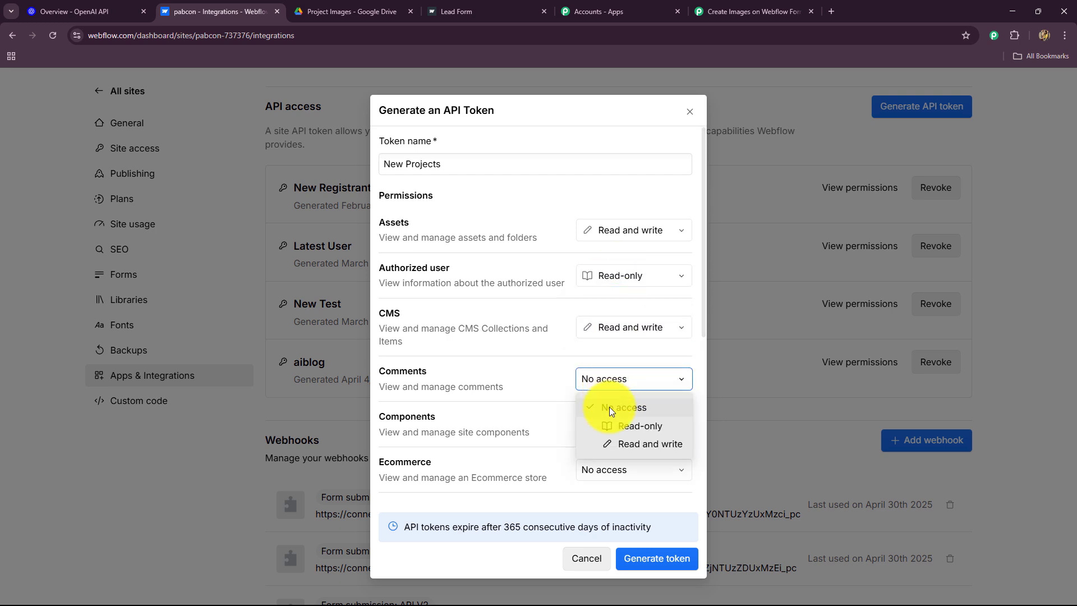
pyautogui.click(626, 444)
# Give Components, Ecommerce, Forms and Pages read and write access
pyautogui.scroll(-2, 566, 359)
pyautogui.click(597, 325)
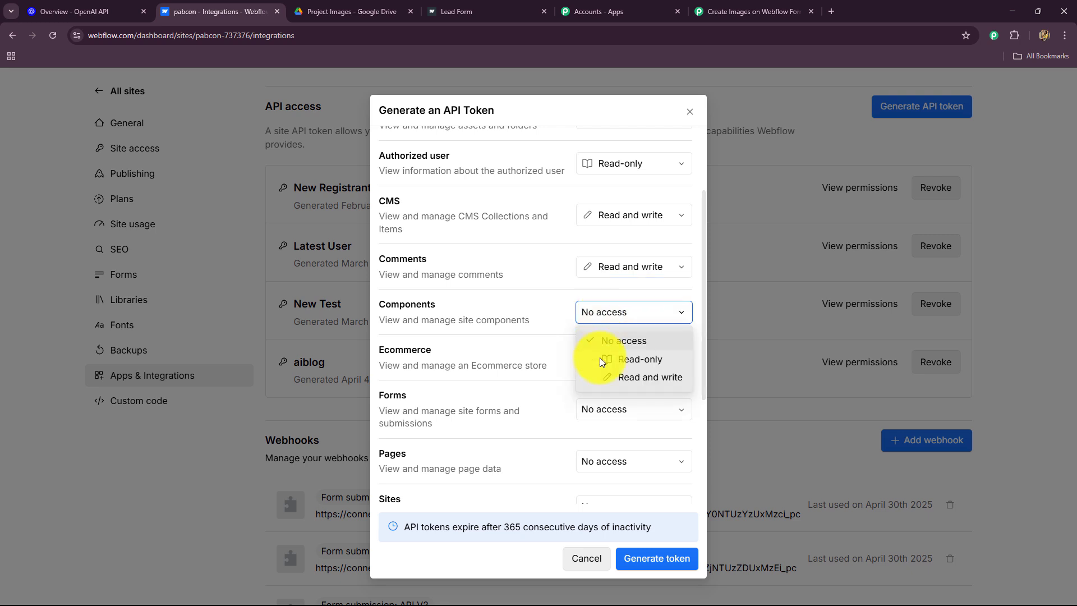
pyautogui.click(621, 379)
pyautogui.click(613, 362)
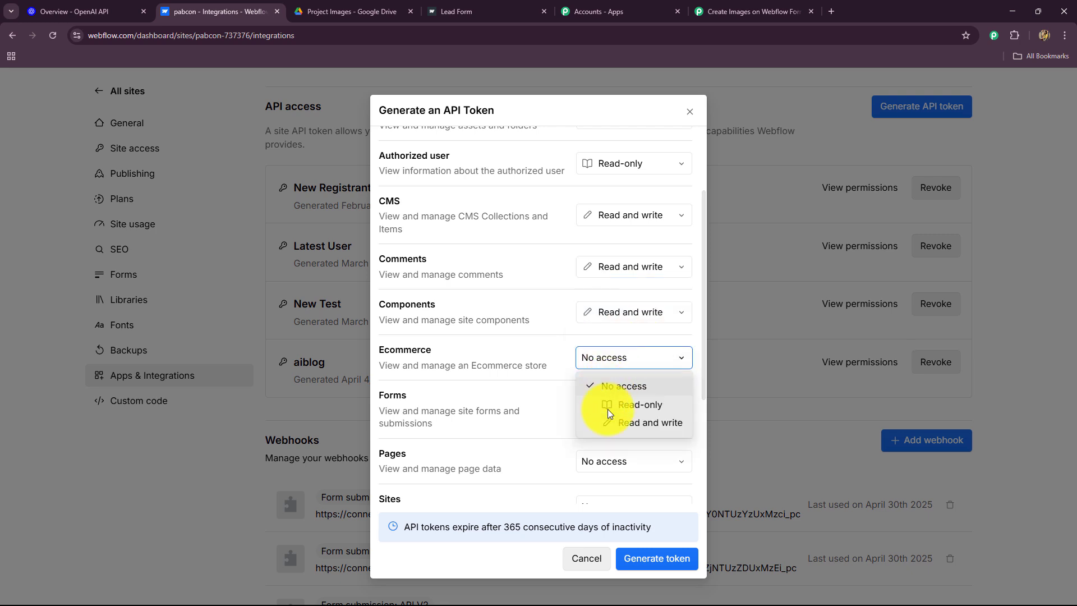
pyautogui.click(612, 422)
pyautogui.scroll(-2, 557, 355)
pyautogui.click(600, 300)
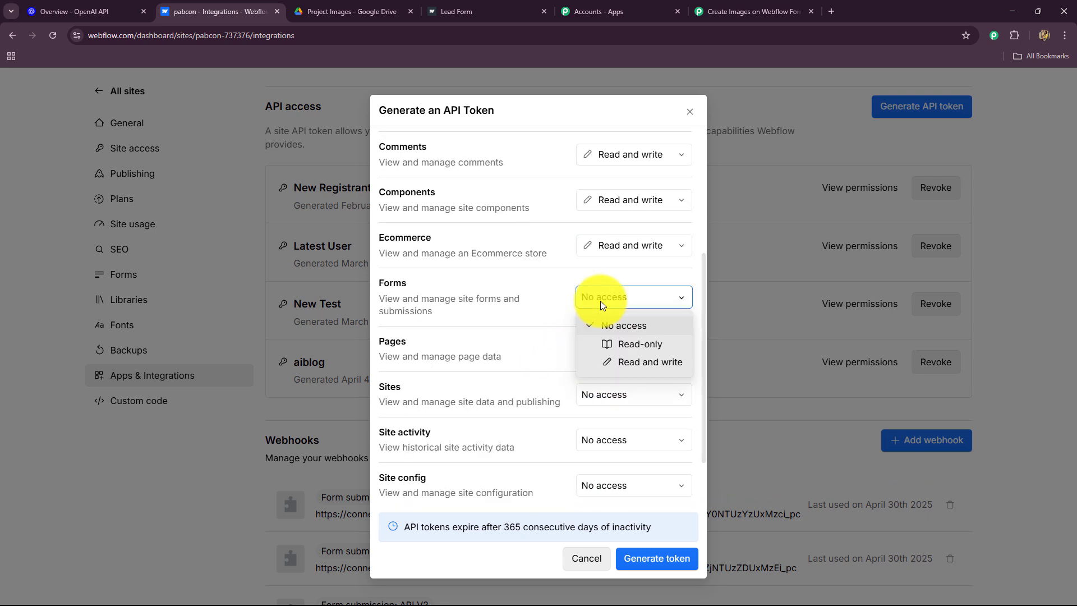
pyautogui.click(613, 365)
pyautogui.click(609, 356)
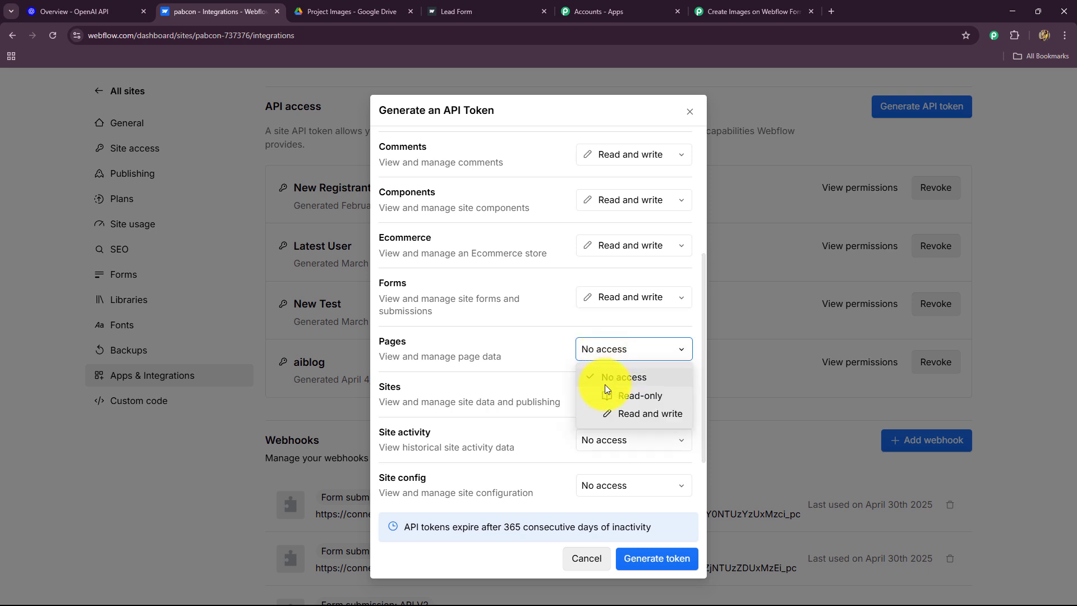
pyautogui.click(612, 414)
# Give Sites, Site config and User Accounts read-write access, generate the token and copy it
pyautogui.scroll(-1, 566, 362)
pyautogui.click(601, 324)
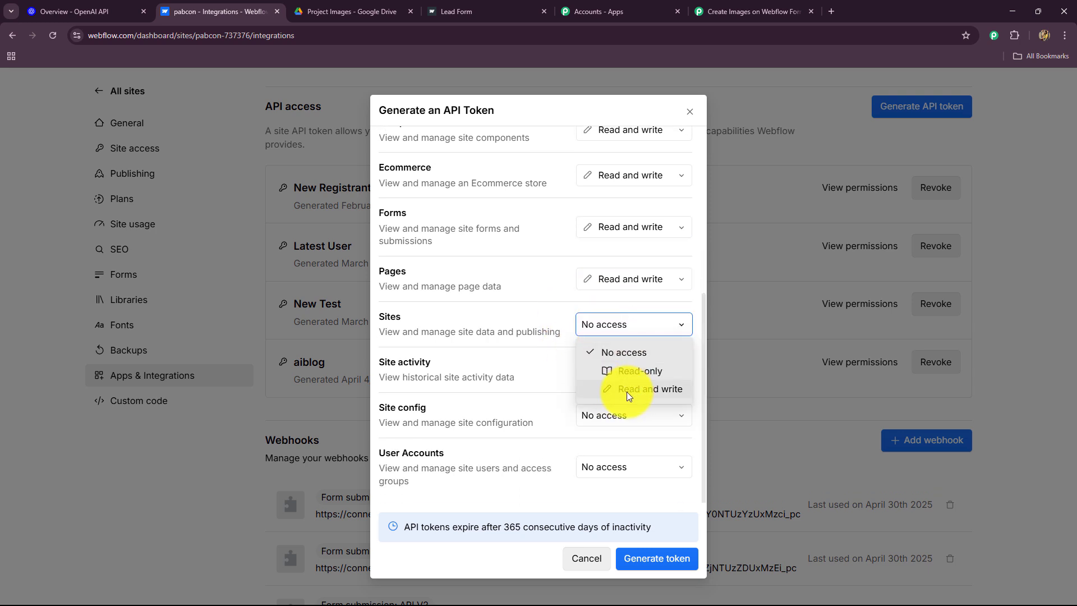
pyautogui.click(627, 392)
pyautogui.click(611, 367)
pyautogui.click(612, 421)
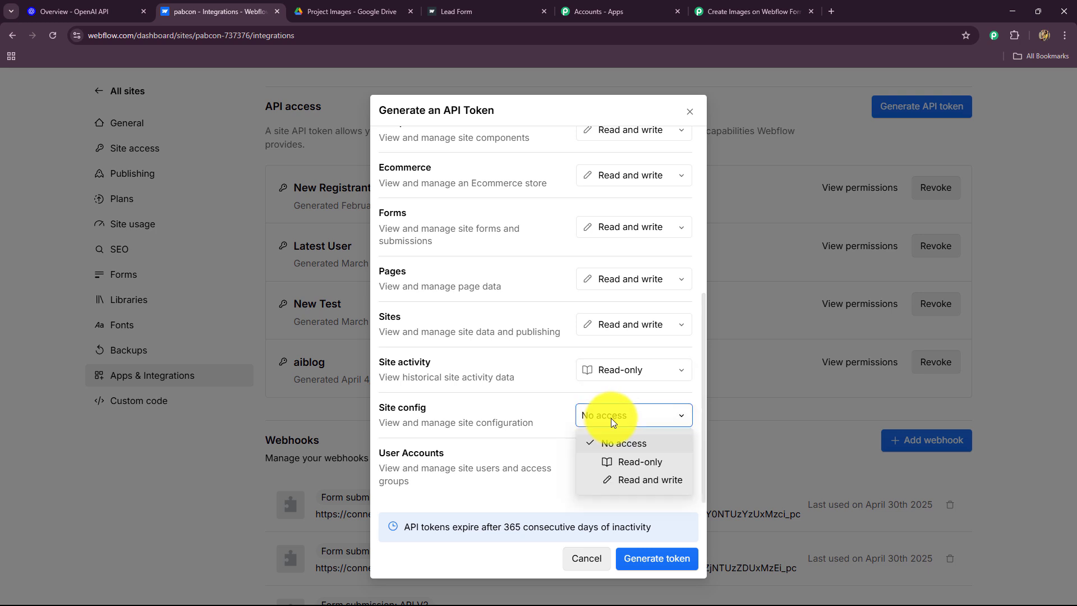
pyautogui.click(623, 483)
pyautogui.click(617, 465)
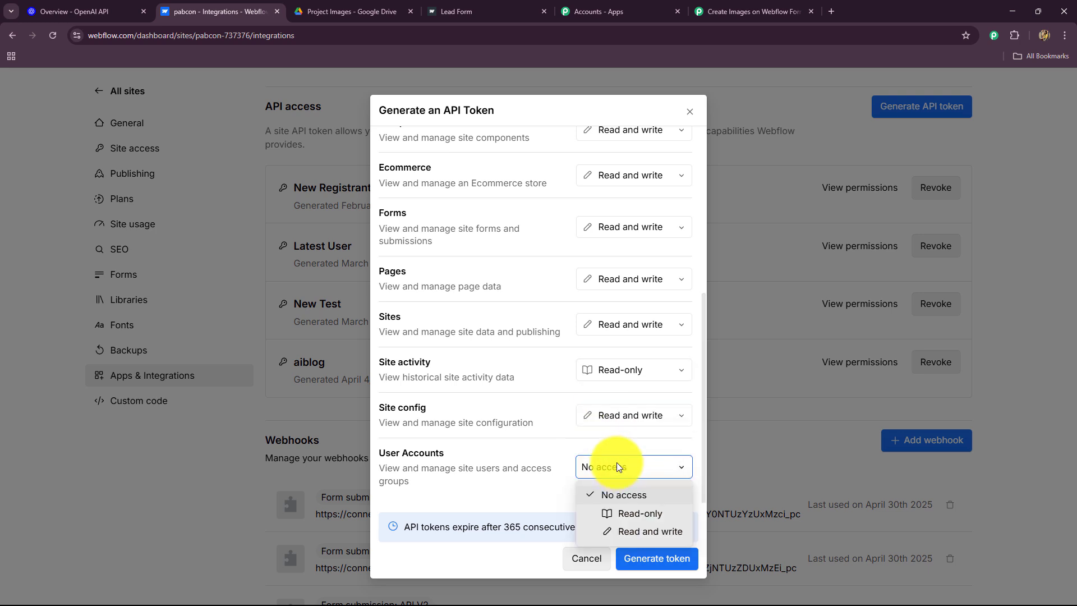
pyautogui.click(617, 531)
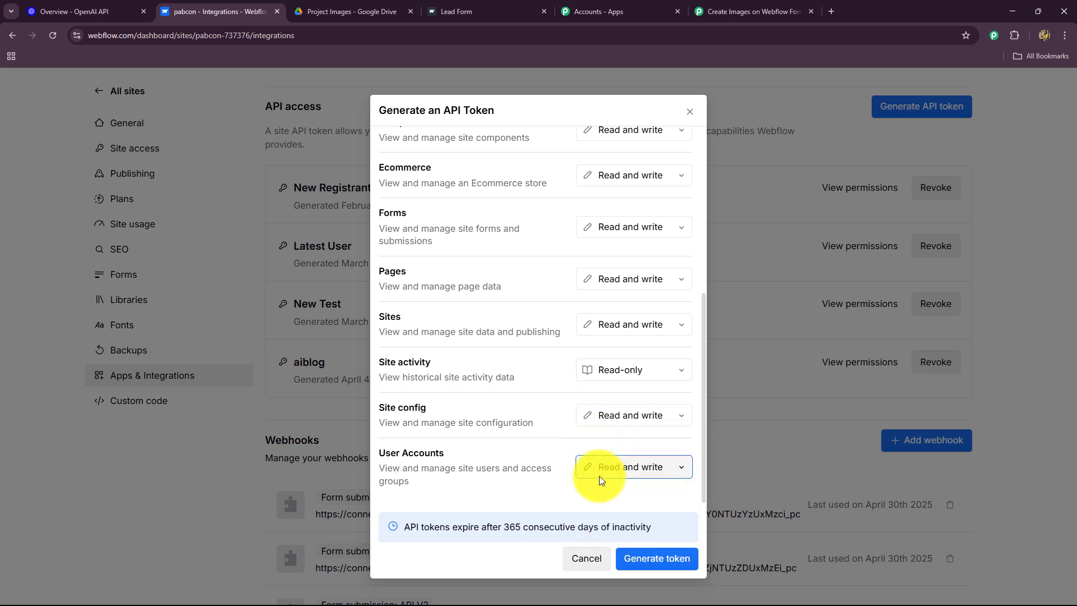
pyautogui.click(641, 557)
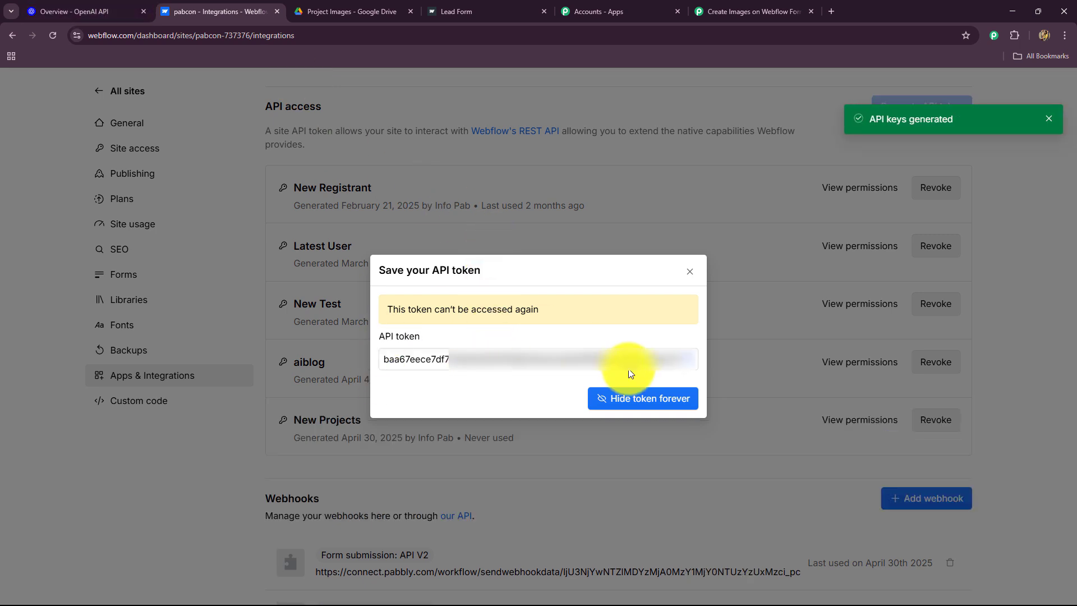
pyautogui.click(690, 360)
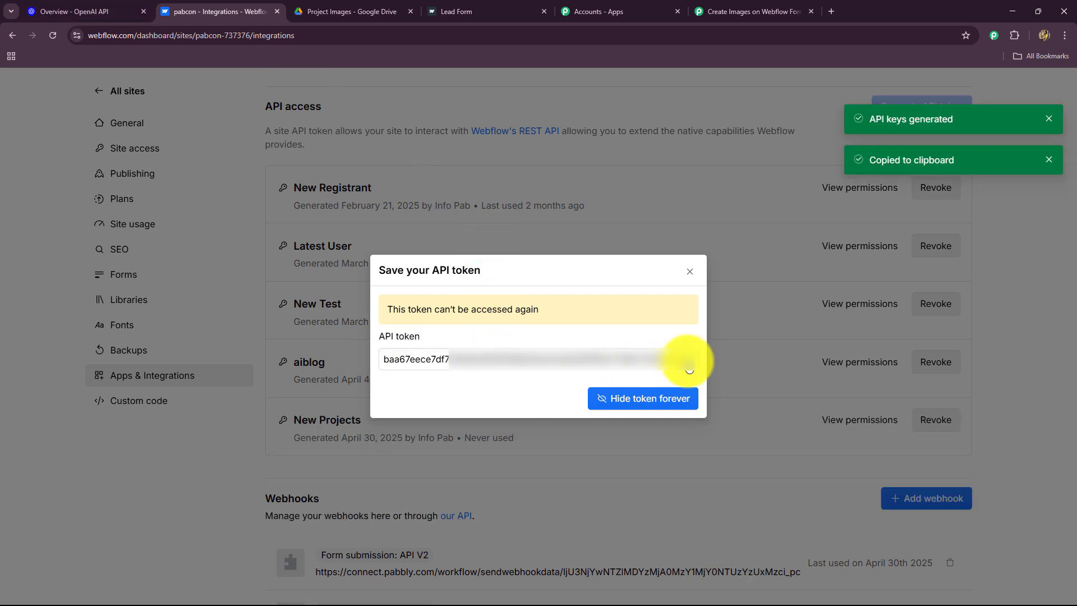
pyautogui.click(736, 3)
# Paste the New Projects token into the Webflow V2 connection and save it
pyautogui.click(548, 386)
pyautogui.hotkey('ctrl', 'v')
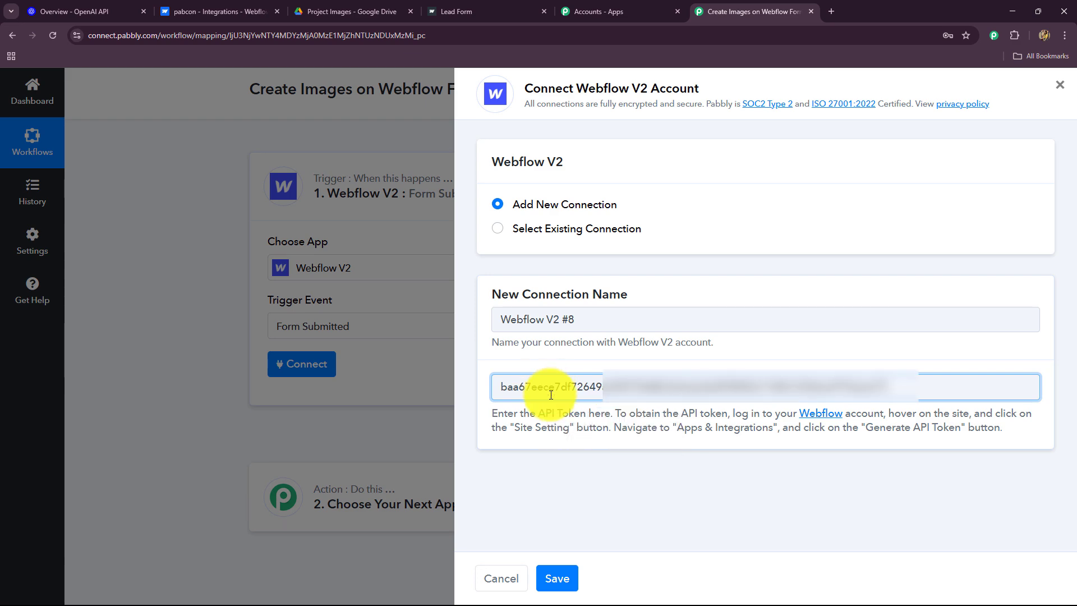
pyautogui.click(557, 577)
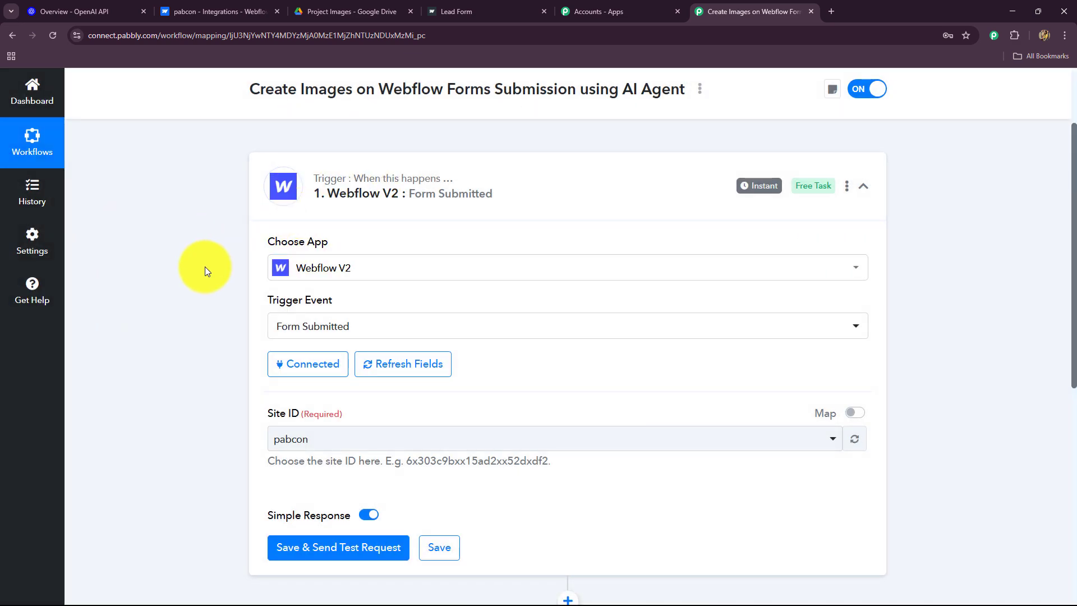
pyautogui.scroll(-4, 205, 267)
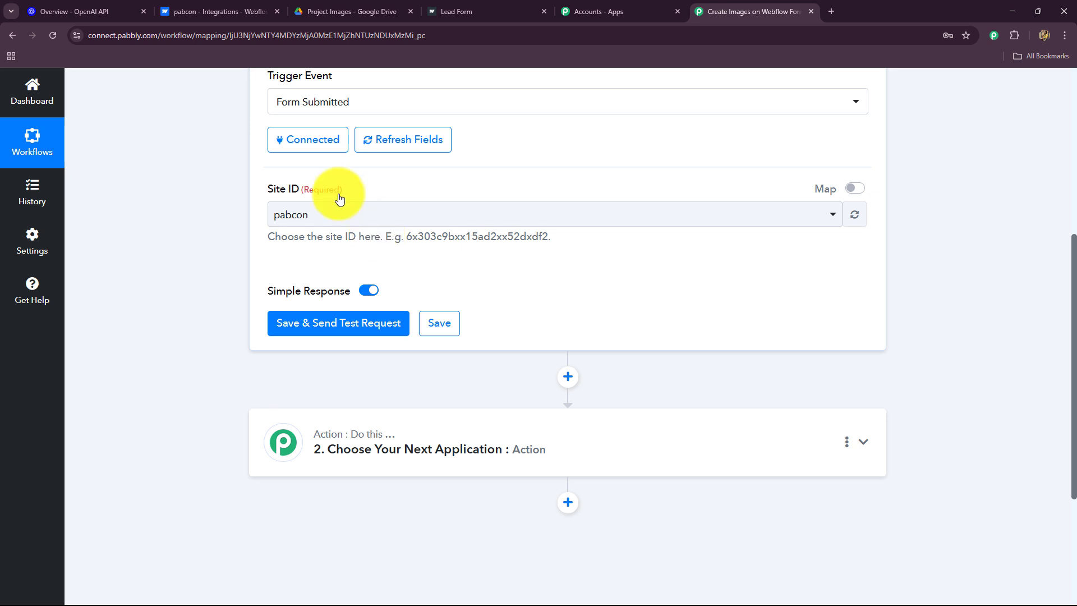
# Choose pabcon as the Site ID and save the trigger to await a test request
pyautogui.click(324, 214)
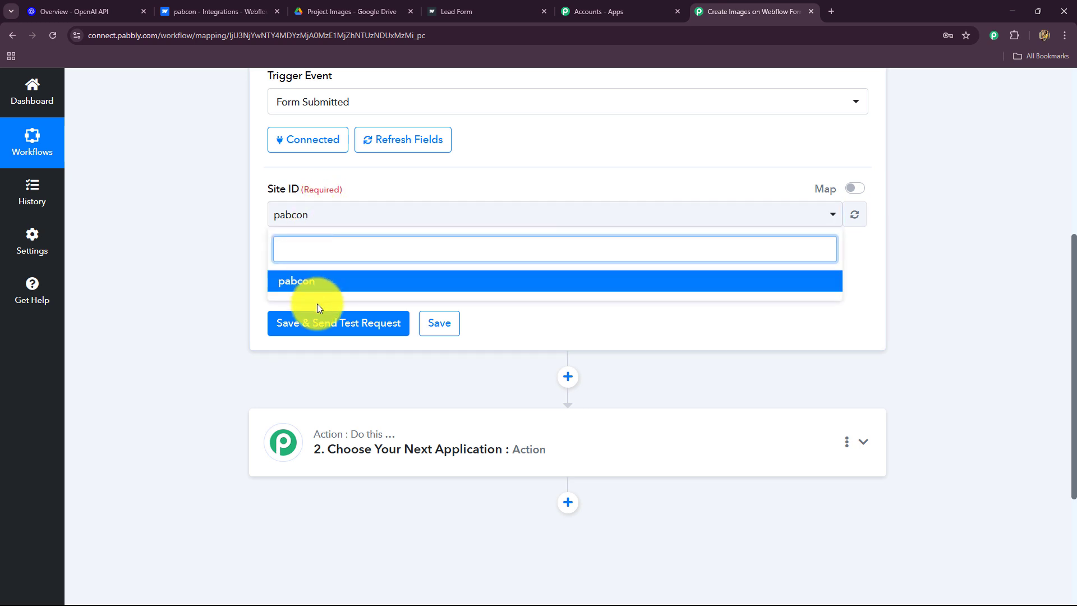
pyautogui.click(240, 238)
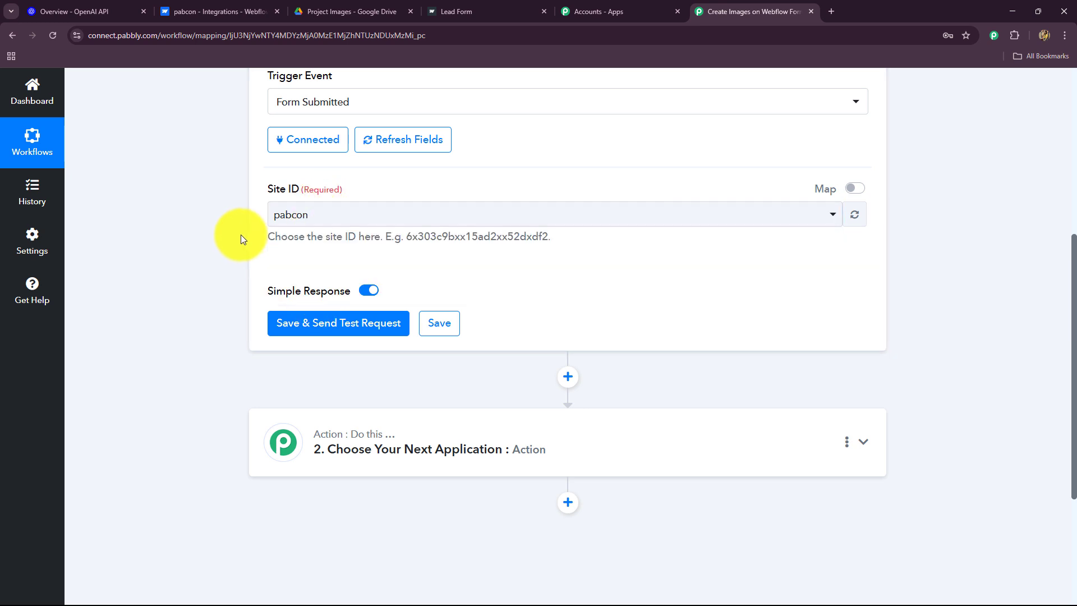
pyautogui.click(313, 222)
pyautogui.click(223, 265)
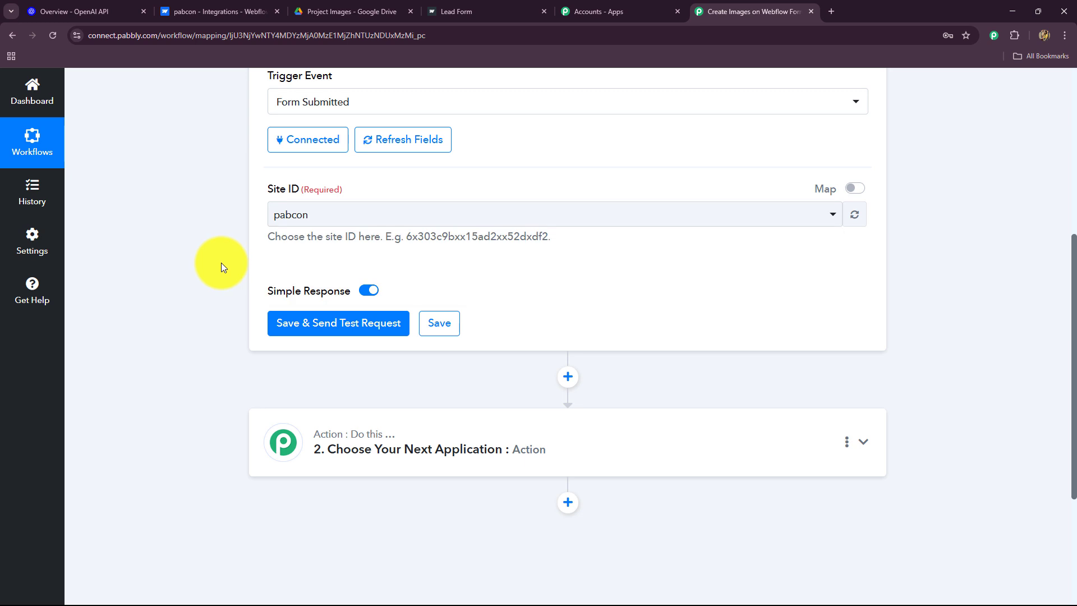
pyautogui.click(315, 325)
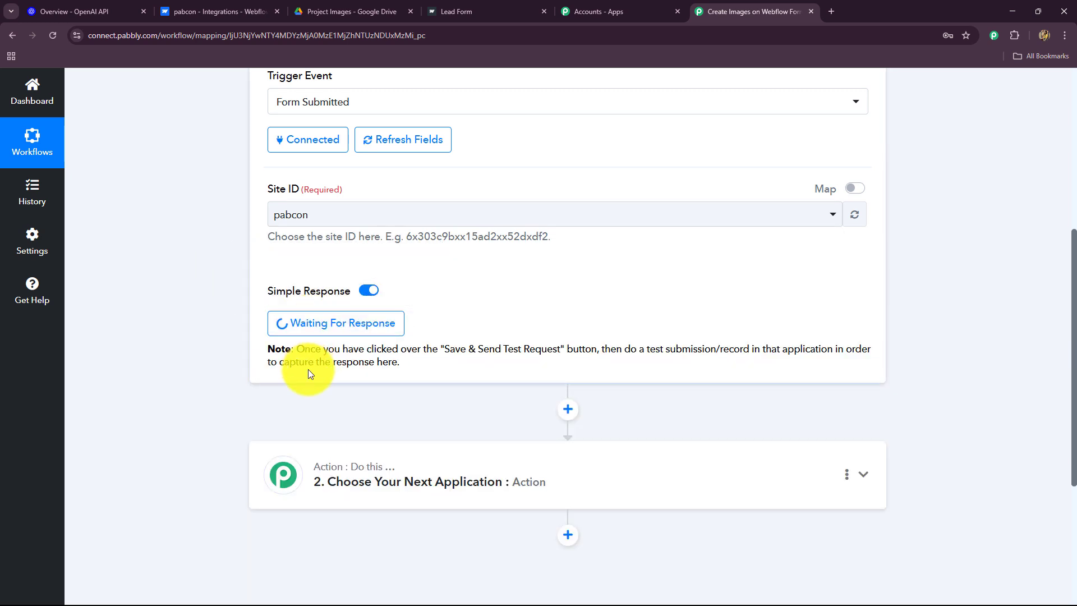
pyautogui.moveTo(309, 353); pyautogui.dragTo(832, 354)
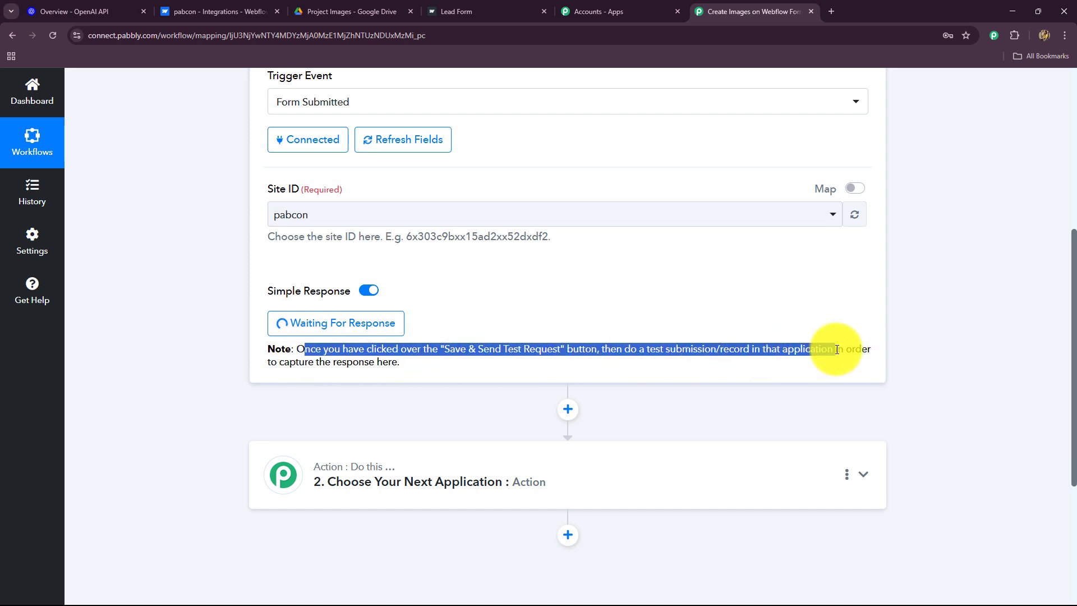
pyautogui.click(654, 375)
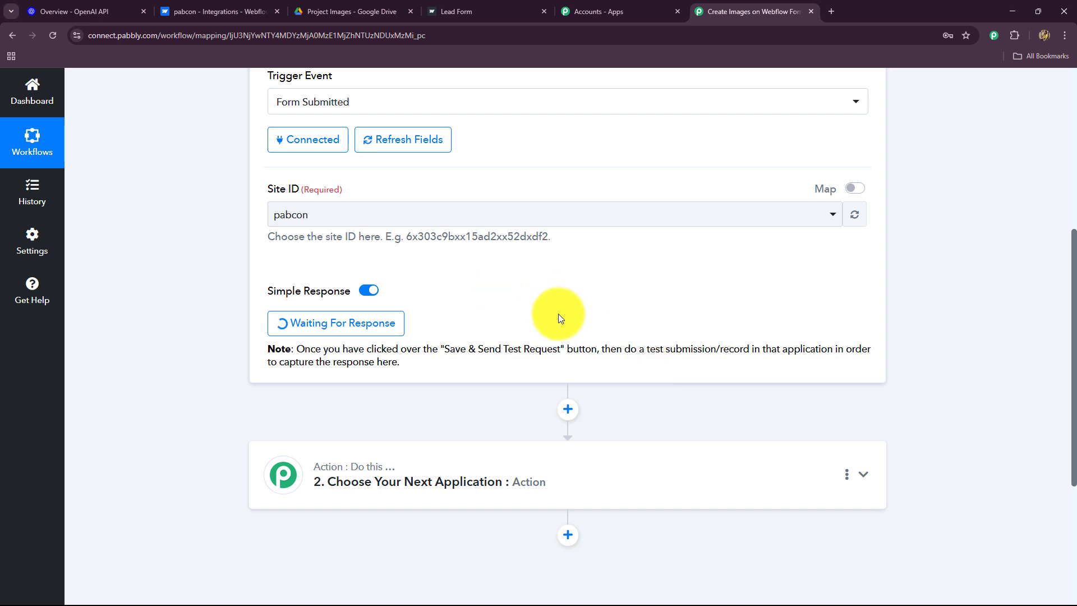
# Enter 'Eco- friendly products launch' as the Project Title on the live Lead Form
pyautogui.click(452, 8)
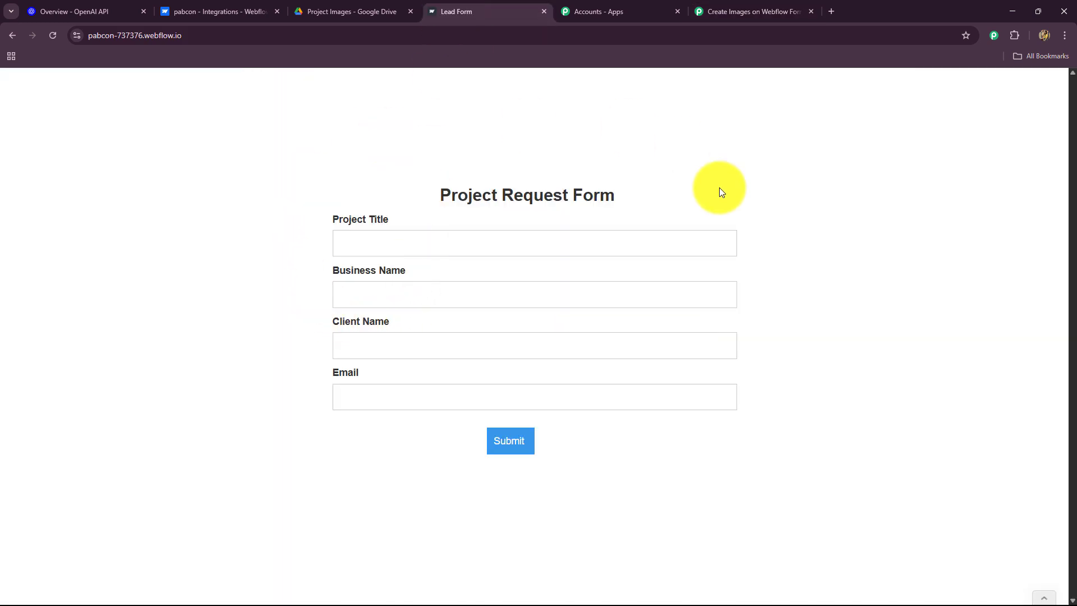
pyautogui.tripleClick(622, 200)
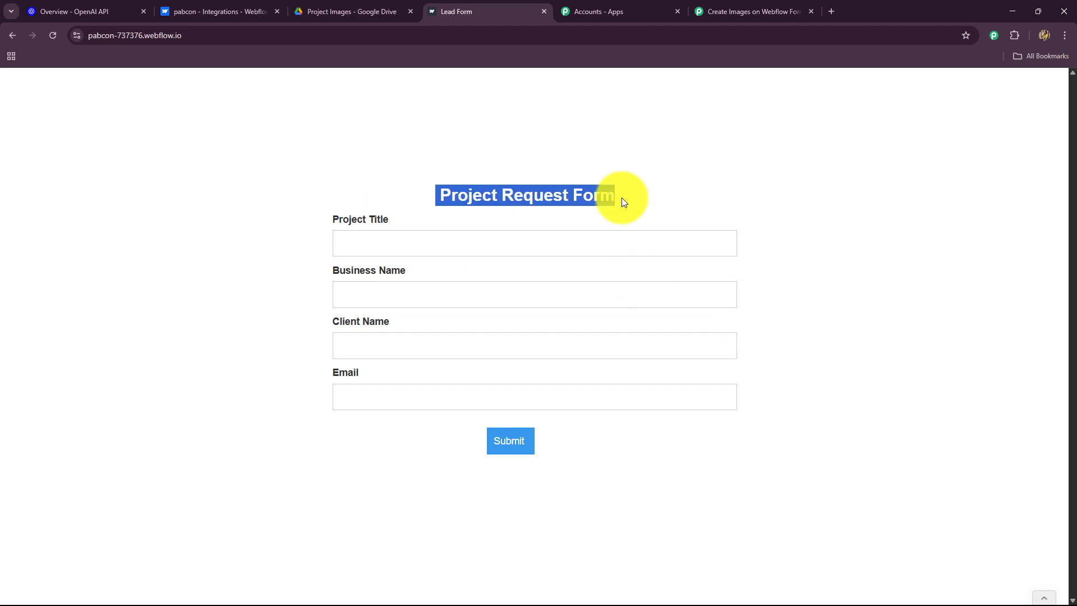
pyautogui.click(624, 201)
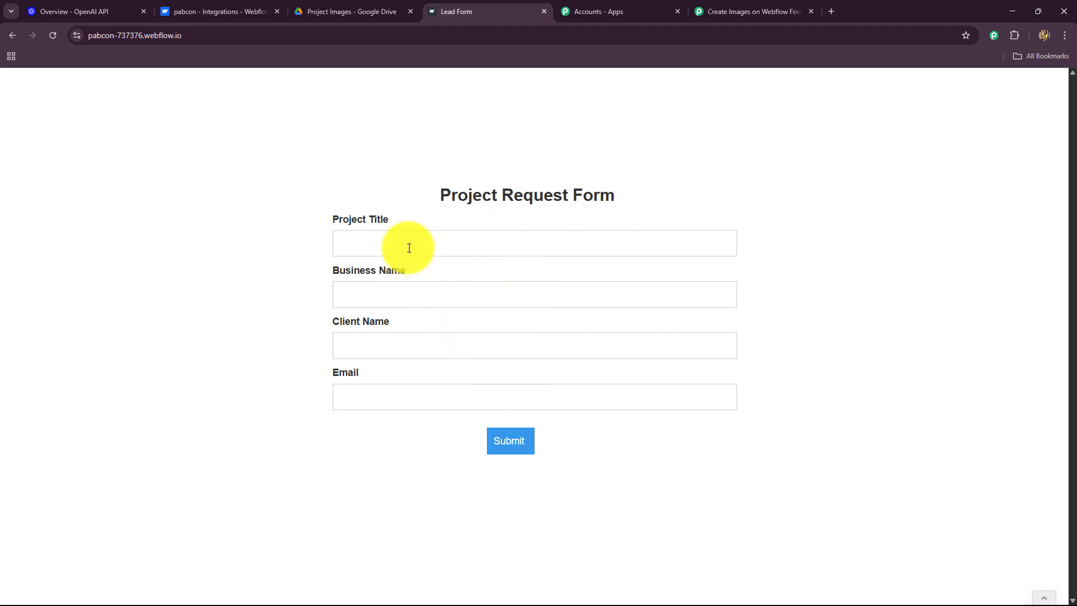
pyautogui.click(232, 11)
pyautogui.click(710, 11)
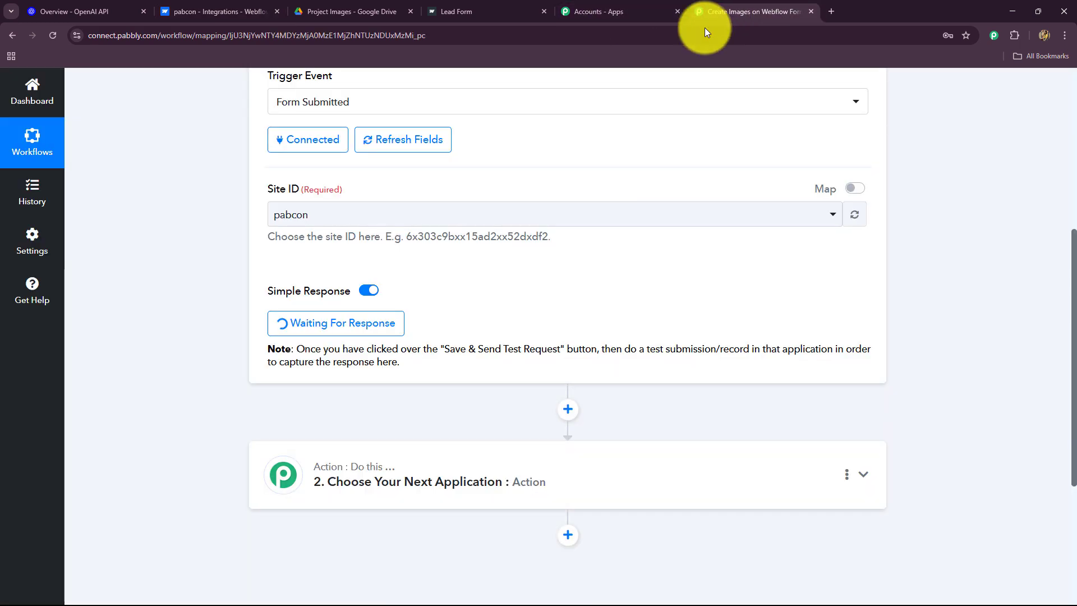
pyautogui.click(459, 11)
pyautogui.click(350, 236)
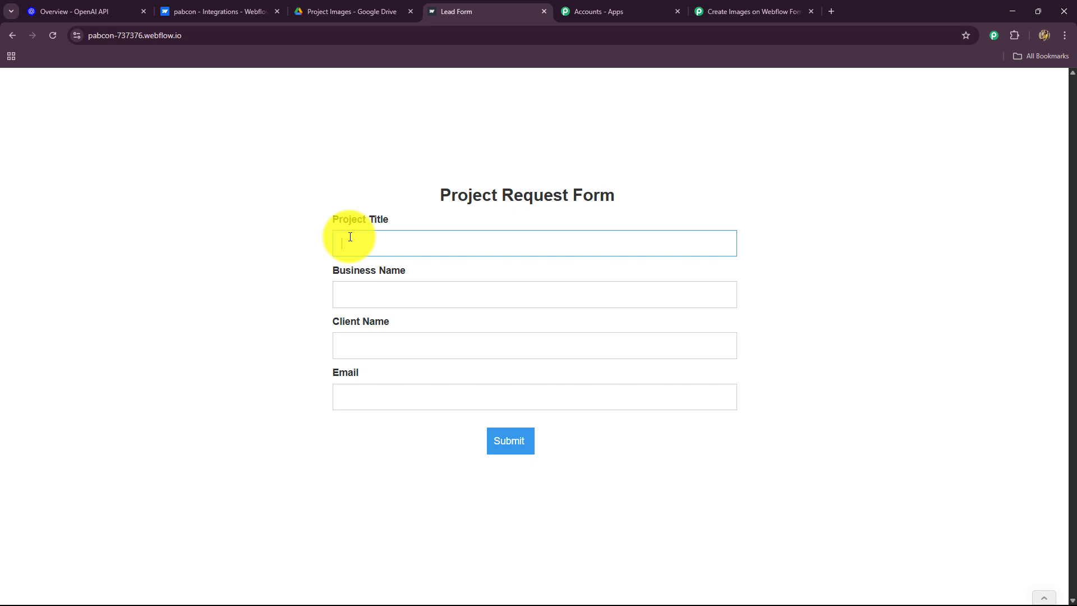
pyautogui.click(746, 10)
pyautogui.click(427, 20)
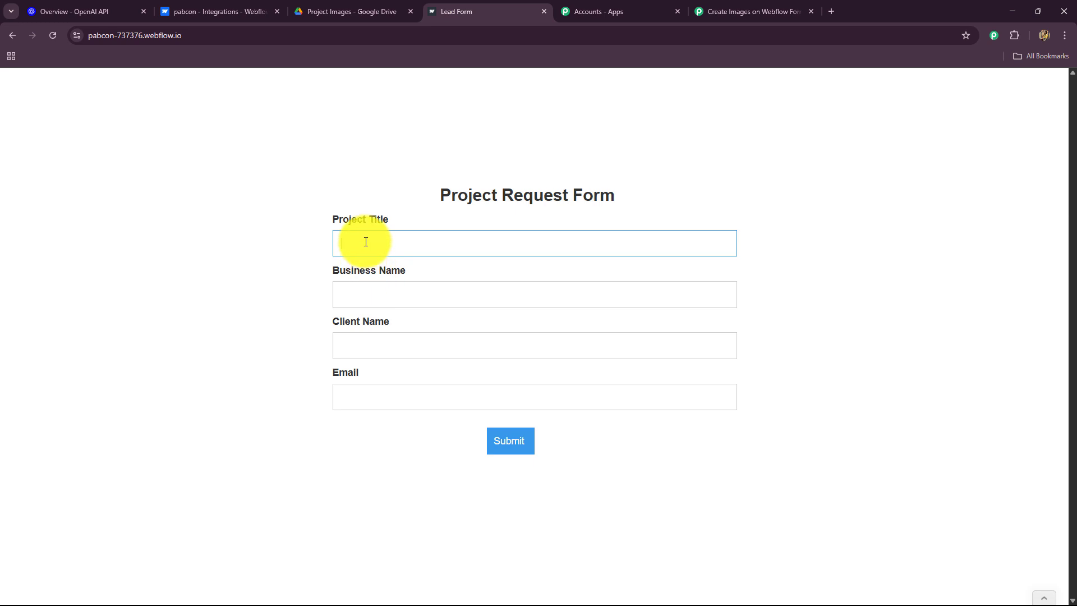
pyautogui.write('Eco- friendly products launch')
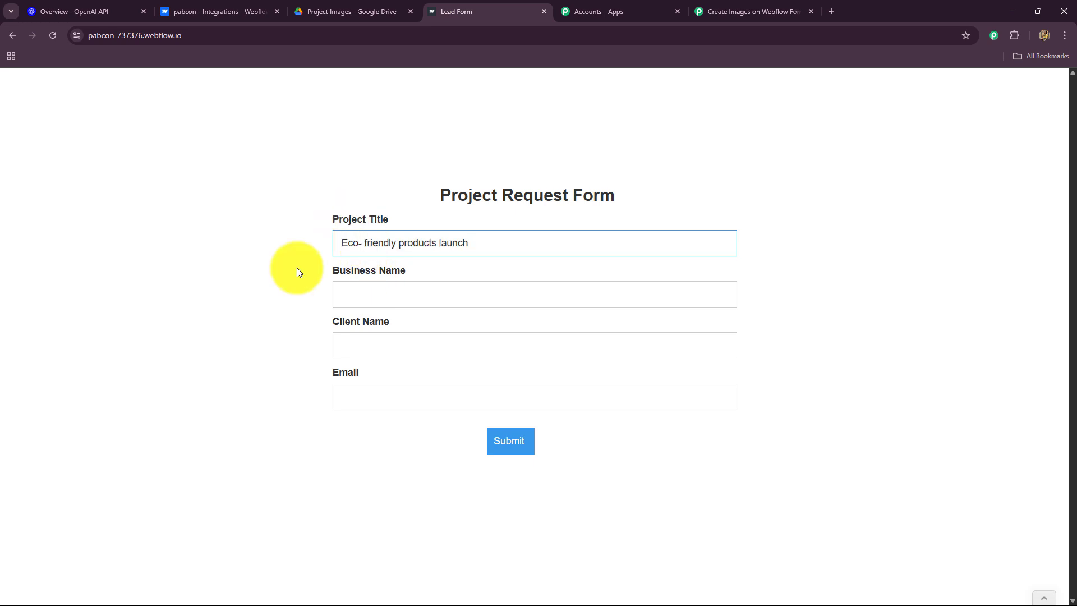
pyautogui.click(295, 275)
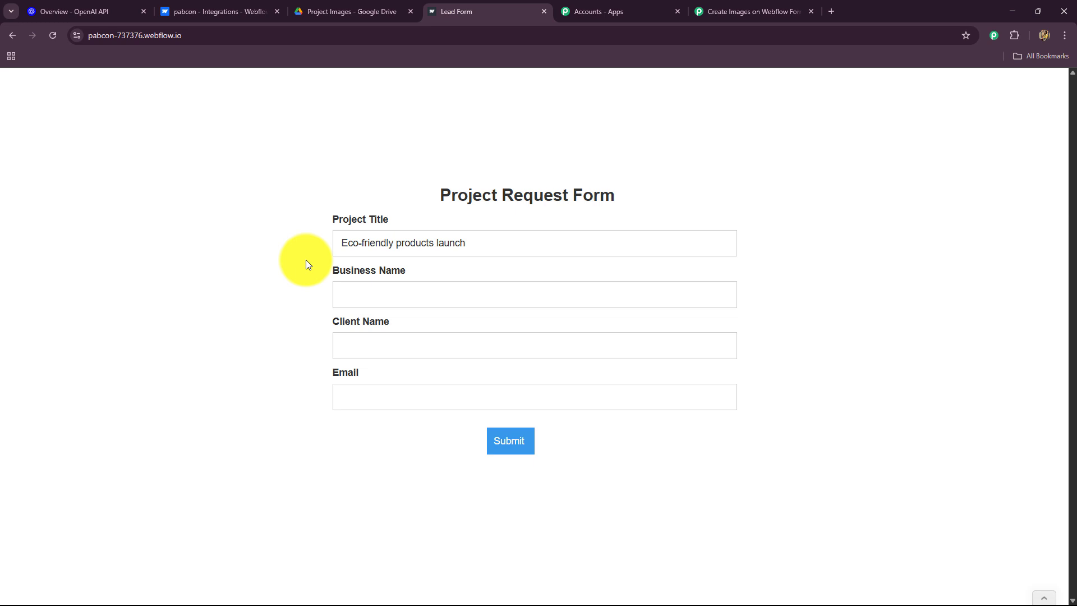
# Fill in Green Studio as business name plus the client's name and e-mail, then submit
pyautogui.click(355, 300)
pyautogui.write('Green Studio')
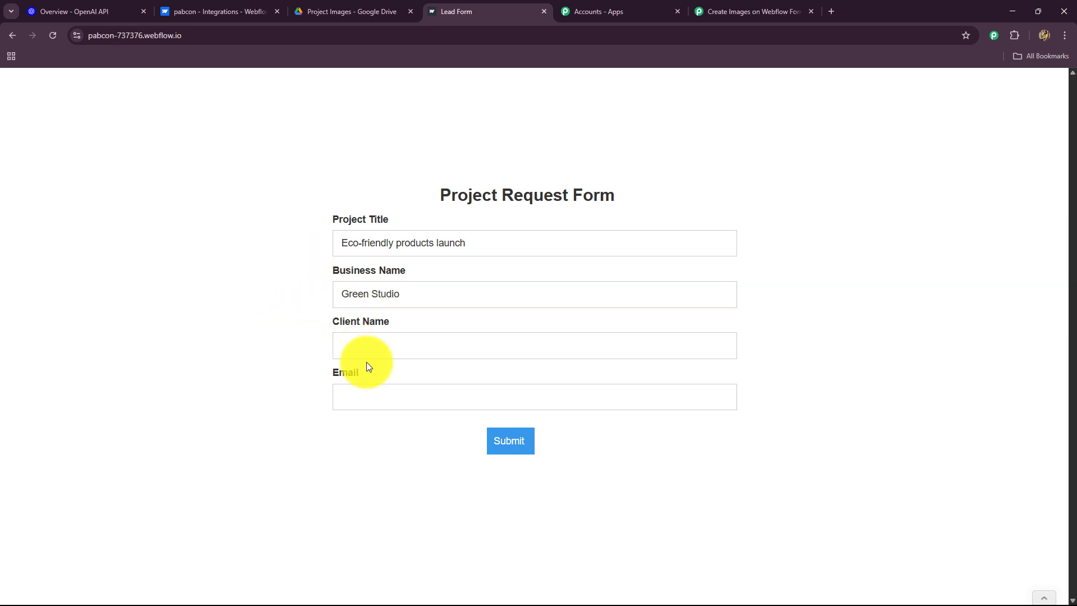
pyautogui.click(367, 350)
pyautogui.write('Smar')
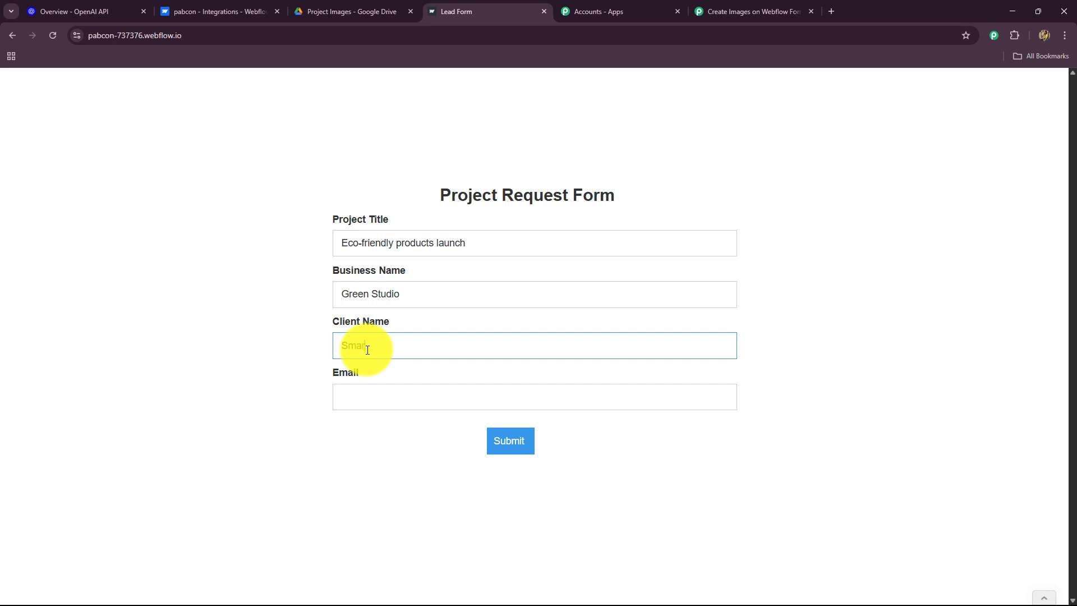
pyautogui.write('t User')
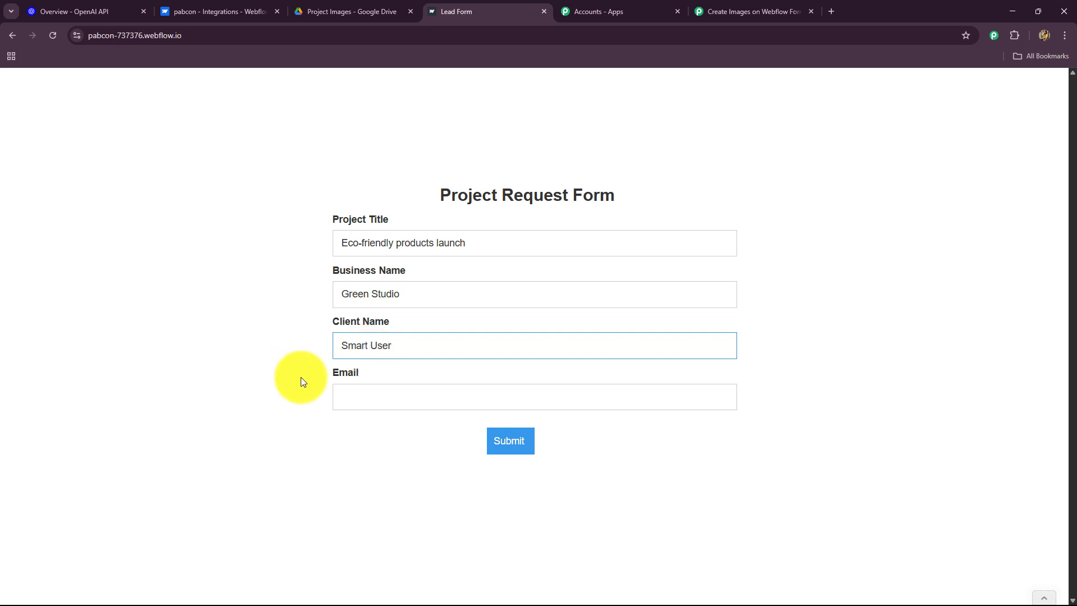
pyautogui.click(358, 396)
pyautogui.write('s')
pyautogui.click(409, 468)
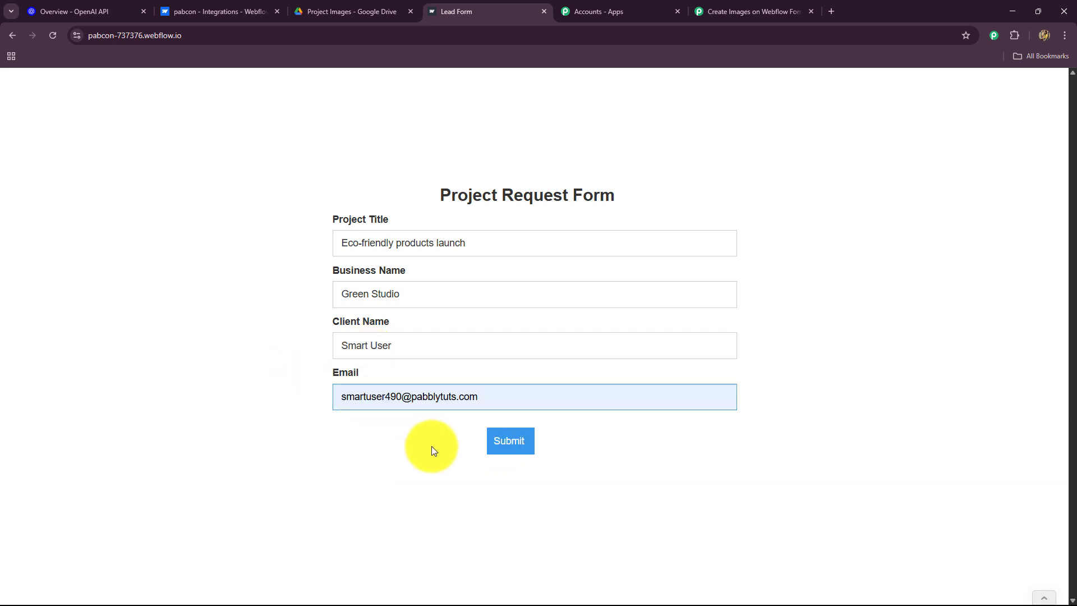
pyautogui.click(511, 440)
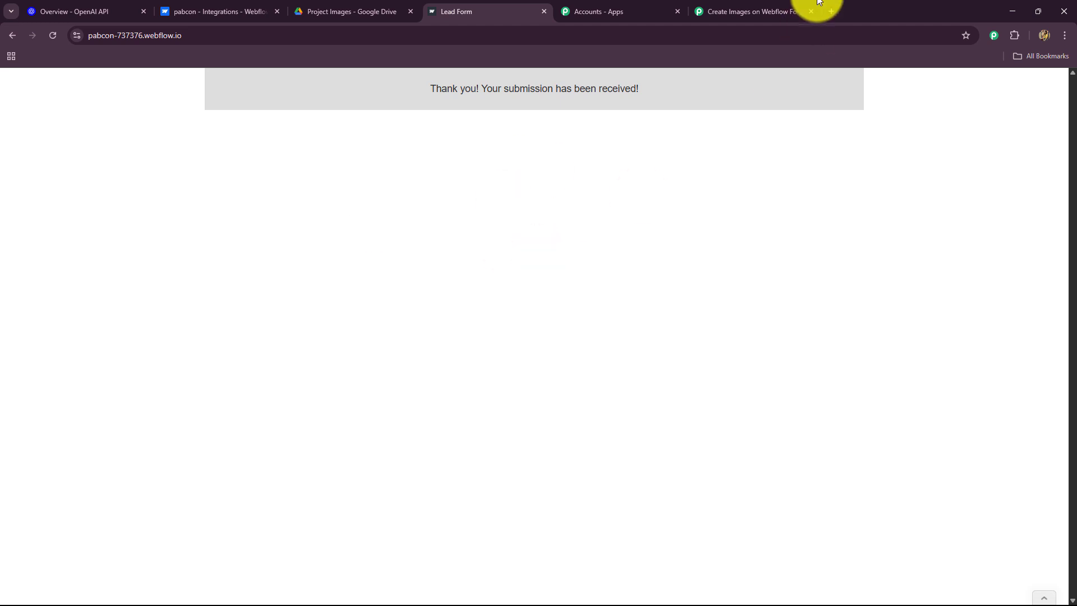
pyautogui.click(746, 29)
# Check the captured trigger type, submission timestamp and site ID in the Webflow response
pyautogui.click(746, 13)
pyautogui.scroll(-5, 137, 349)
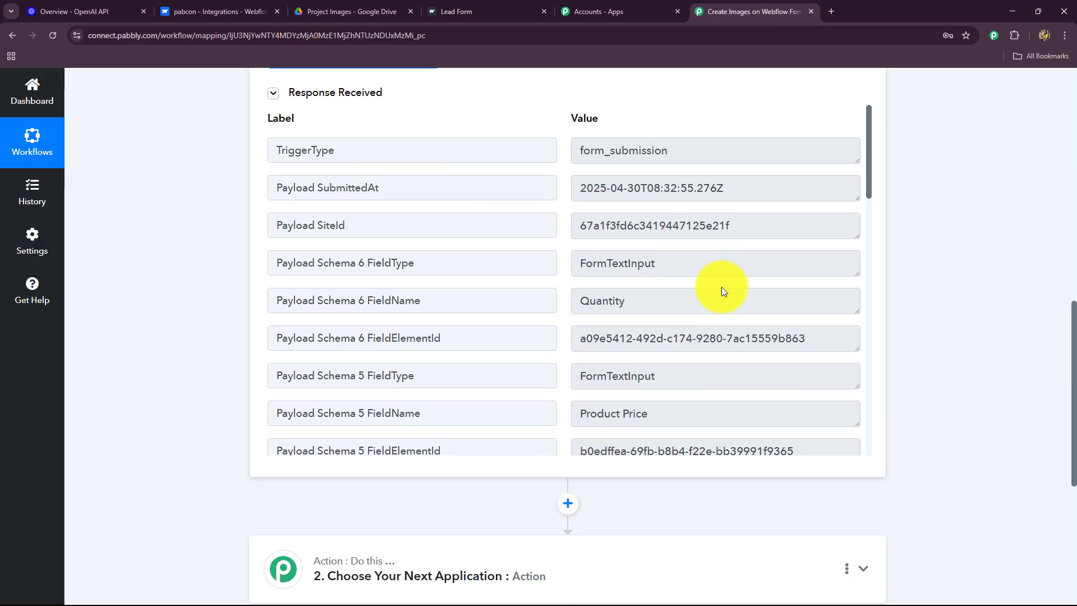
pyautogui.click(702, 150)
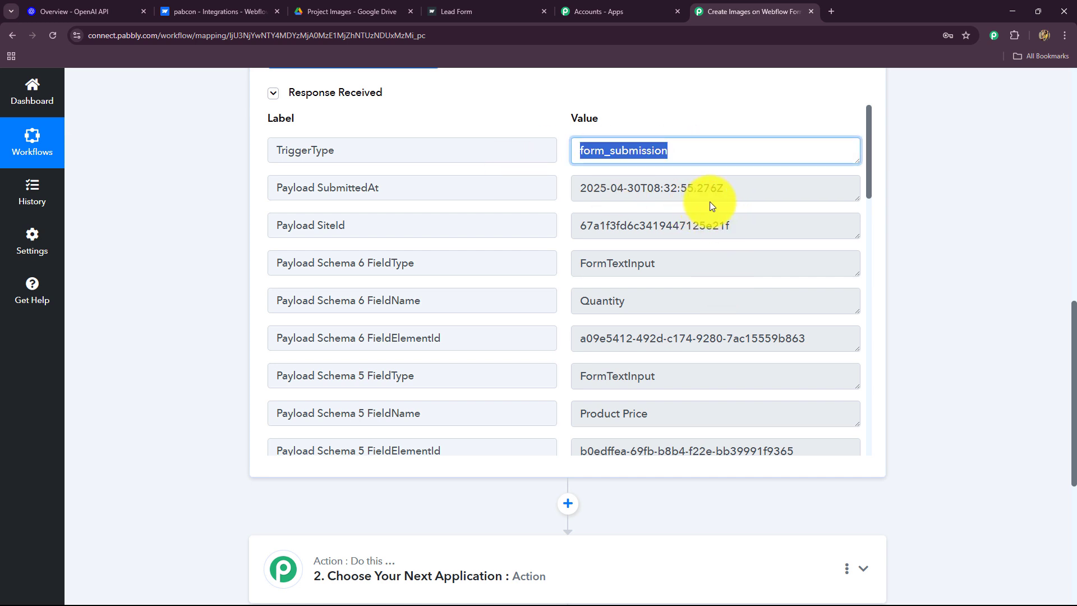
pyautogui.moveTo(739, 187); pyautogui.dragTo(579, 208)
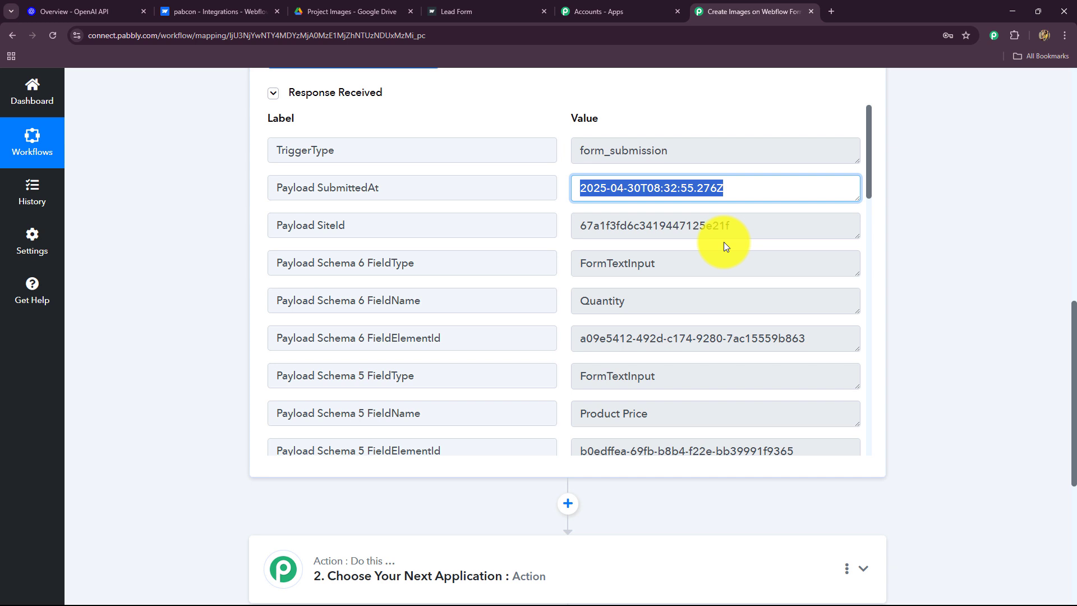
pyautogui.moveTo(756, 240); pyautogui.dragTo(580, 248)
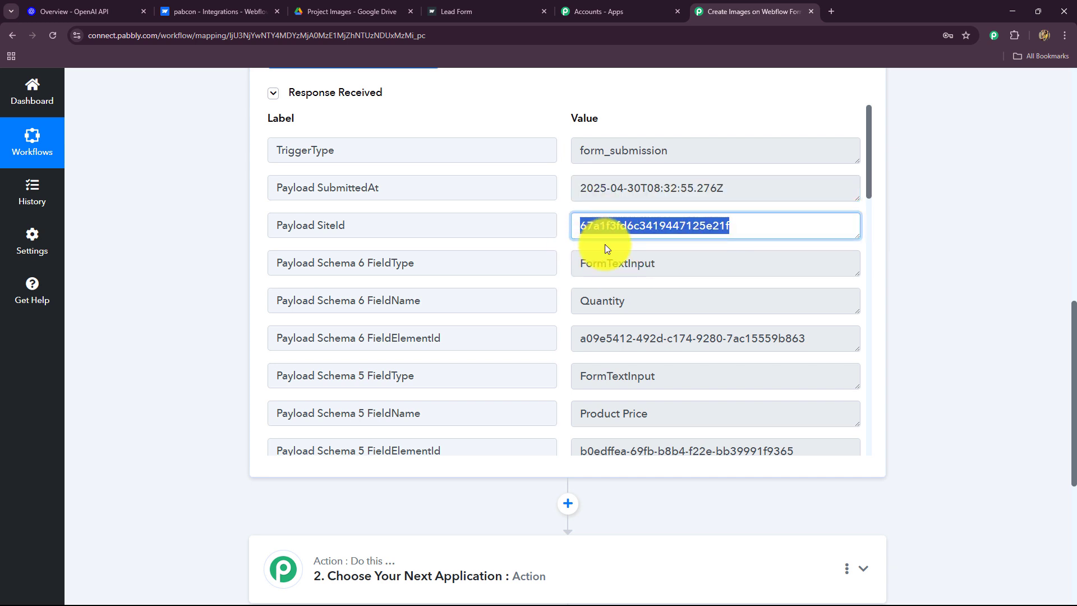
pyautogui.scroll(-5, 651, 337)
pyautogui.scroll(-10, 655, 341)
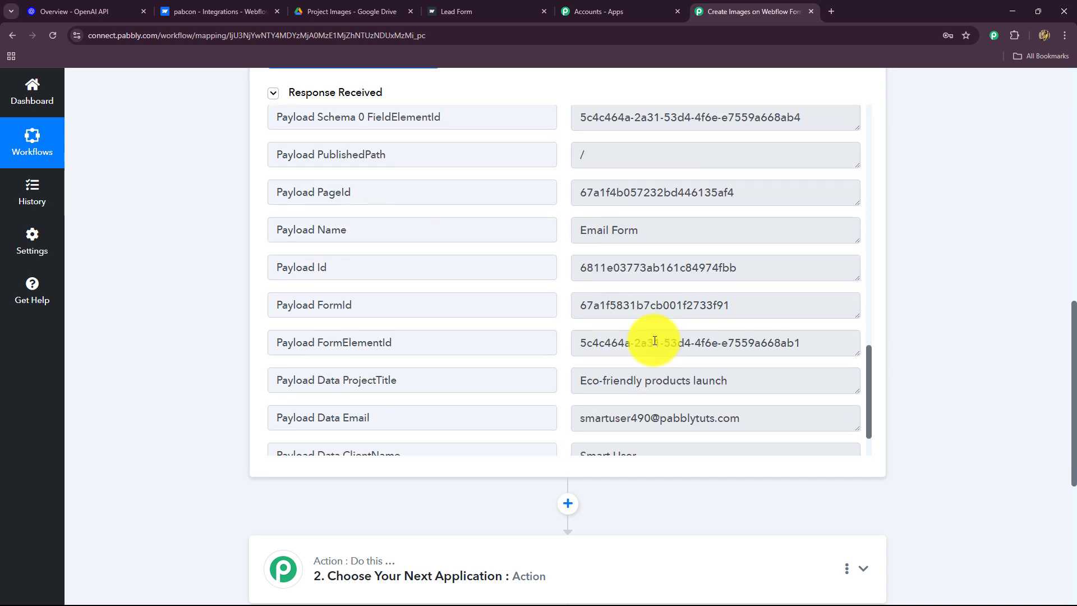
# Verify the captured project title, e-mail, client name and business name values
pyautogui.click(762, 315)
pyautogui.moveTo(762, 315); pyautogui.dragTo(558, 322)
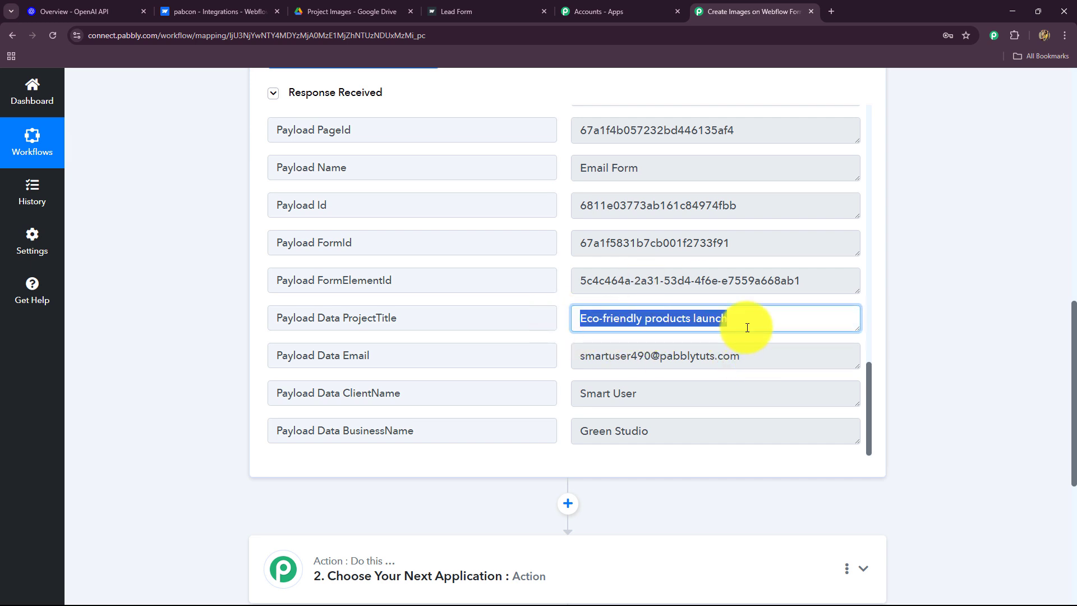
pyautogui.moveTo(592, 355); pyautogui.dragTo(704, 365)
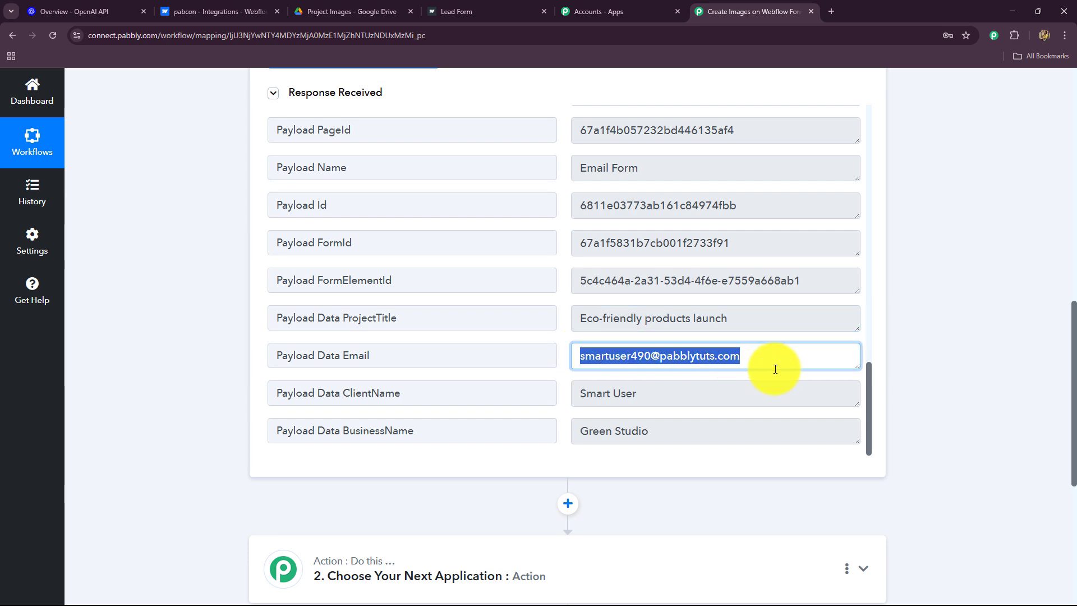
pyautogui.click(591, 396)
pyautogui.moveTo(591, 396); pyautogui.dragTo(701, 399)
pyautogui.moveTo(593, 428); pyautogui.dragTo(722, 437)
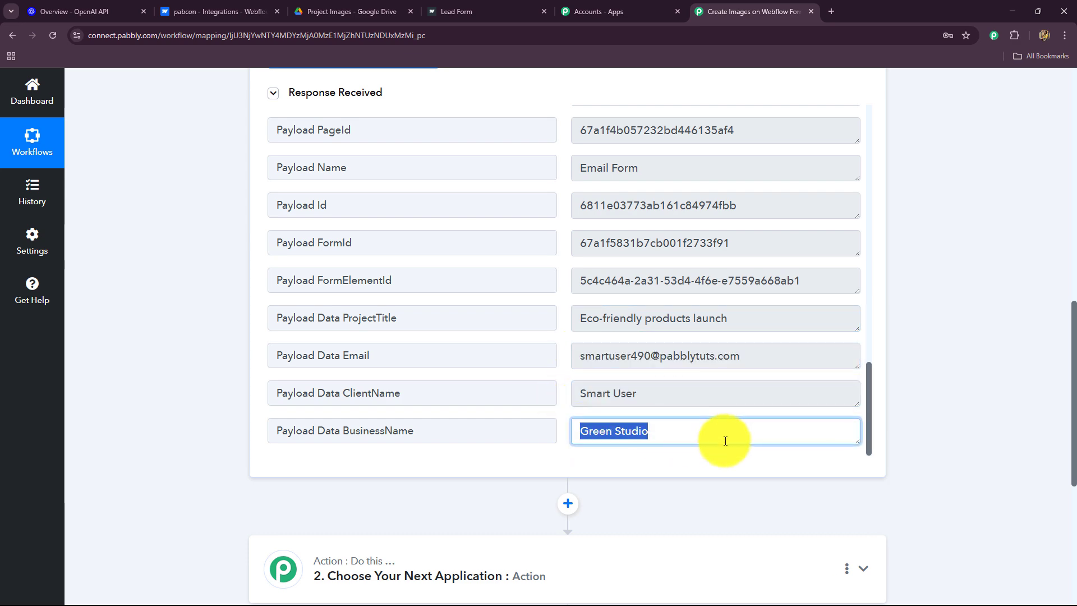
pyautogui.scroll(4, 1045, 387)
pyautogui.scroll(8, 1045, 385)
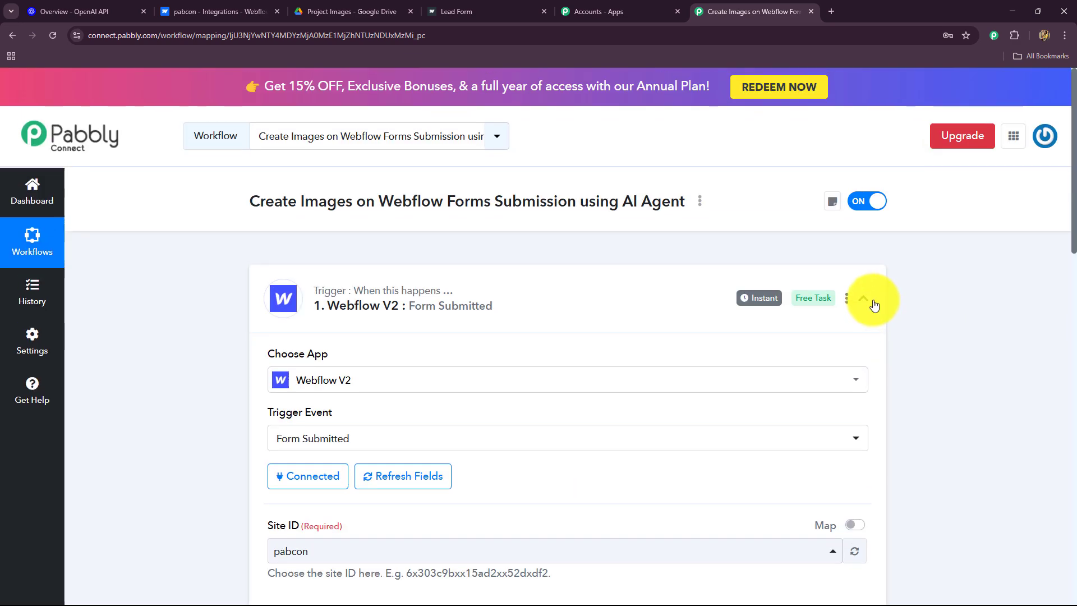
# Collapse and re-expand the Webflow trigger step, then switch to the OpenAI Platform docs
pyautogui.click(863, 298)
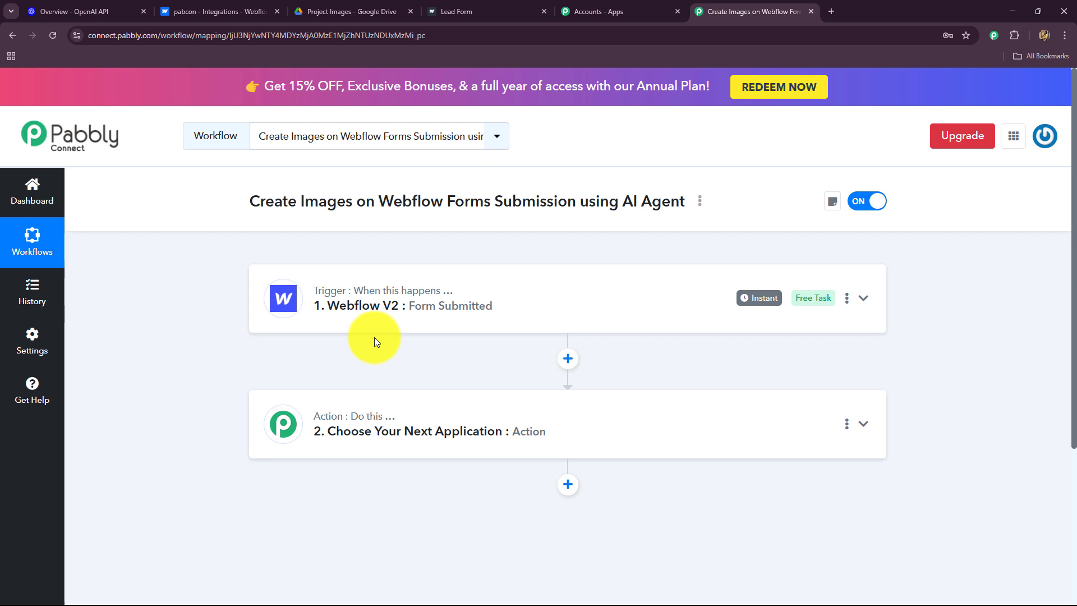
pyautogui.click(433, 320)
pyautogui.scroll(-8, 208, 409)
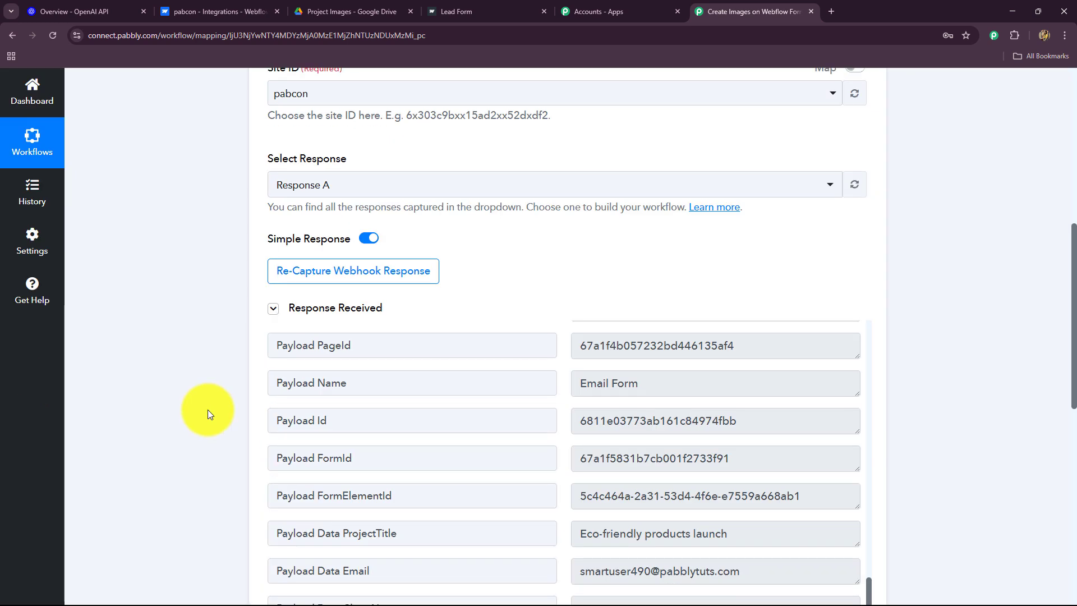
pyautogui.scroll(-4, 208, 414)
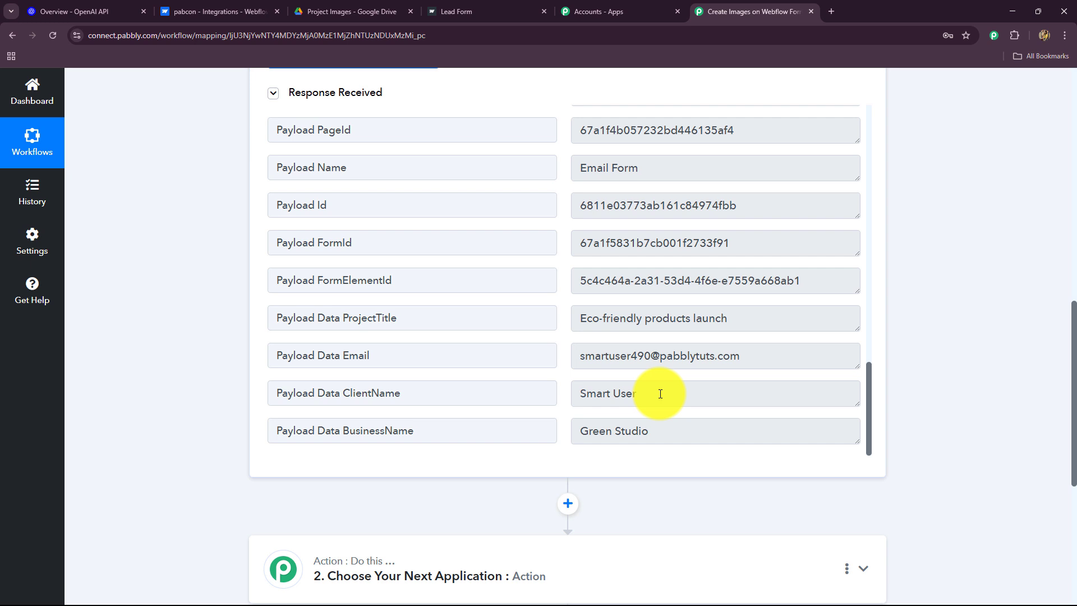
pyautogui.scroll(-2, 971, 339)
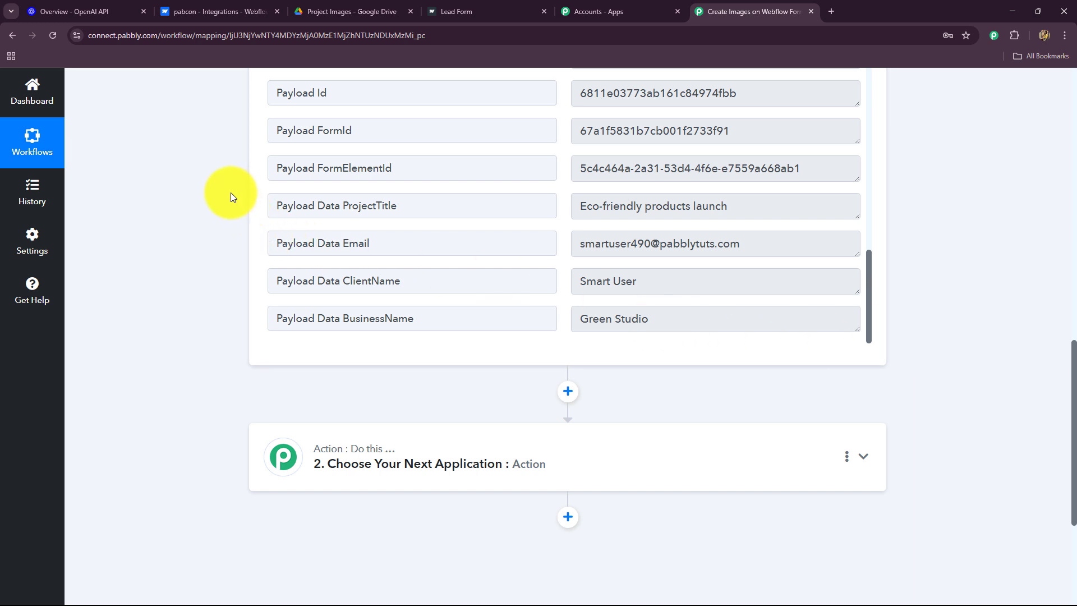
pyautogui.click(107, 10)
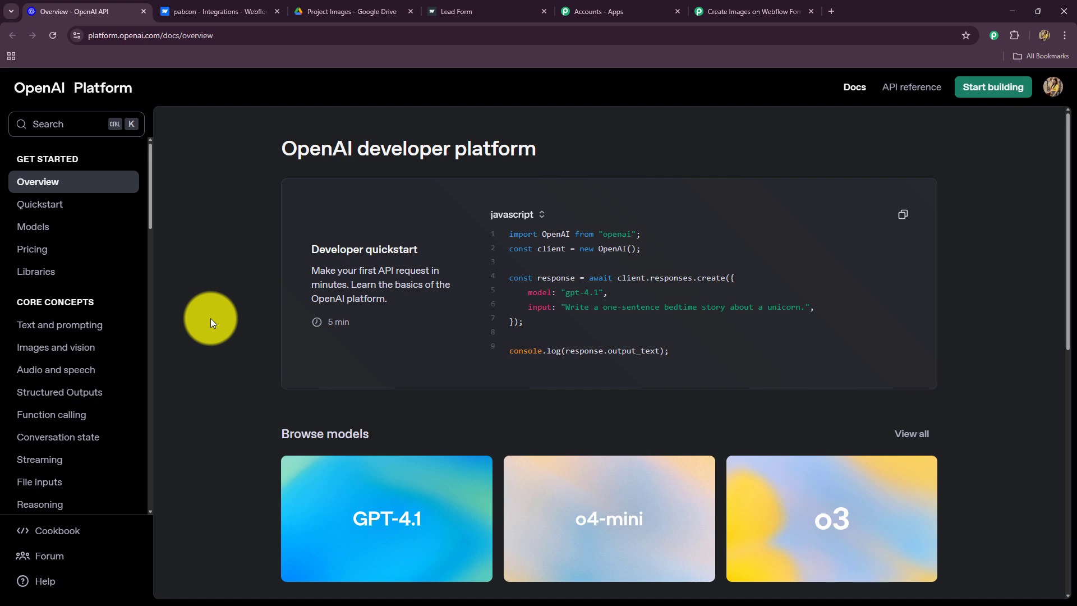
# Set the second step to OpenAI with the Generate Image (DALL-E) event and begin connecting
pyautogui.click(746, 11)
pyautogui.click(349, 455)
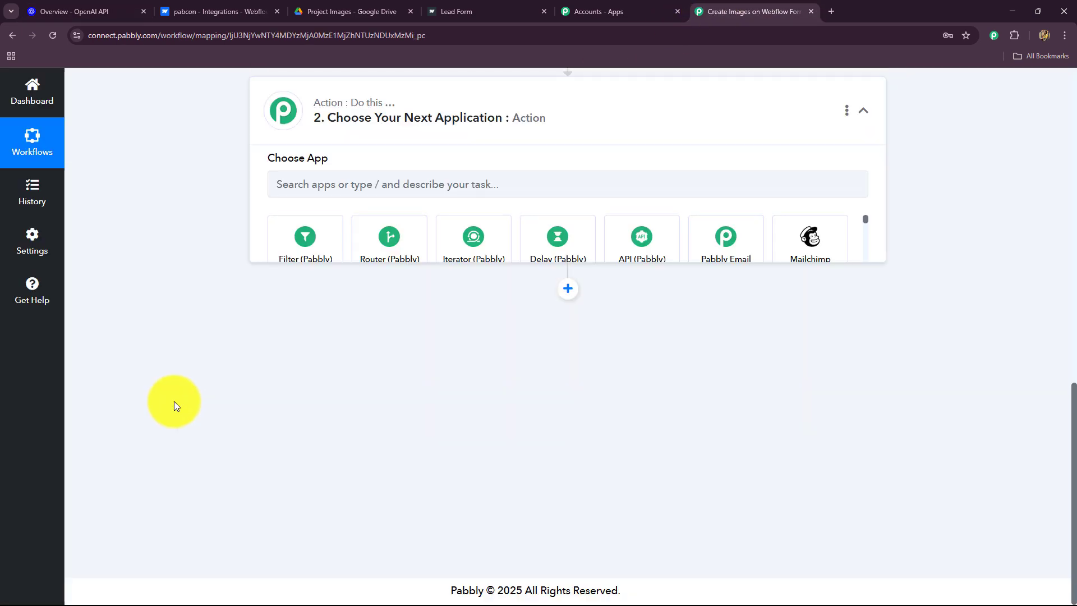
pyautogui.scroll(2, 202, 399)
pyautogui.click(329, 308)
pyautogui.write('o')
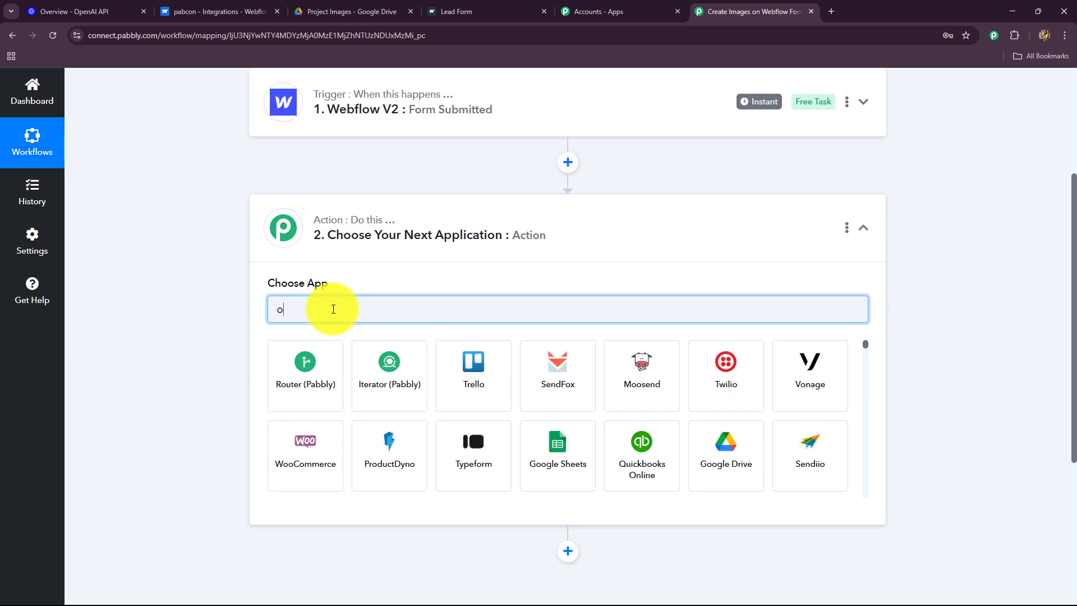
pyautogui.write('pe')
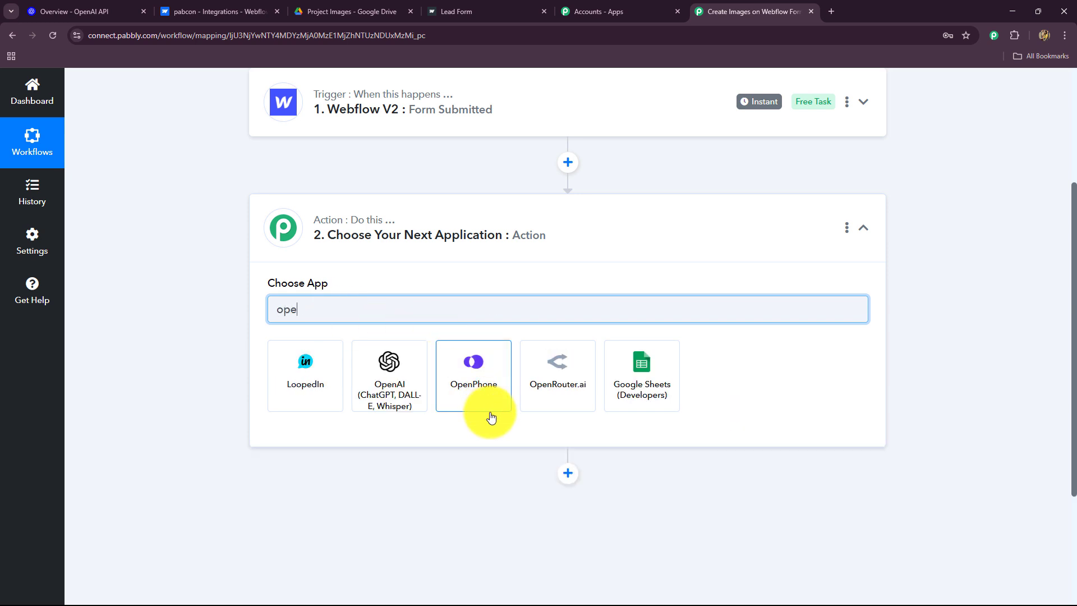
pyautogui.click(393, 384)
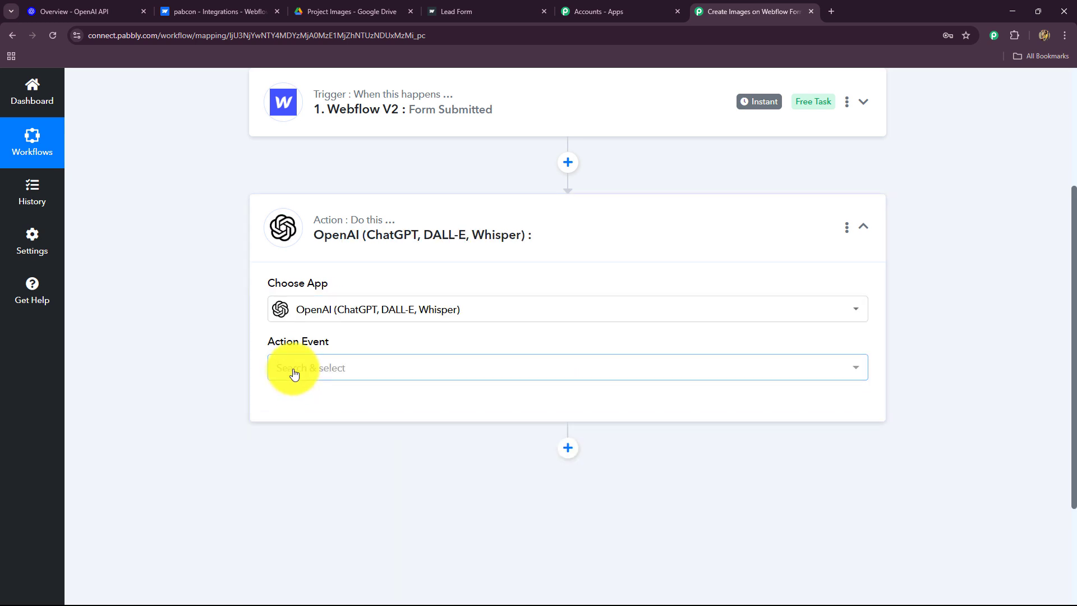
pyautogui.click(294, 372)
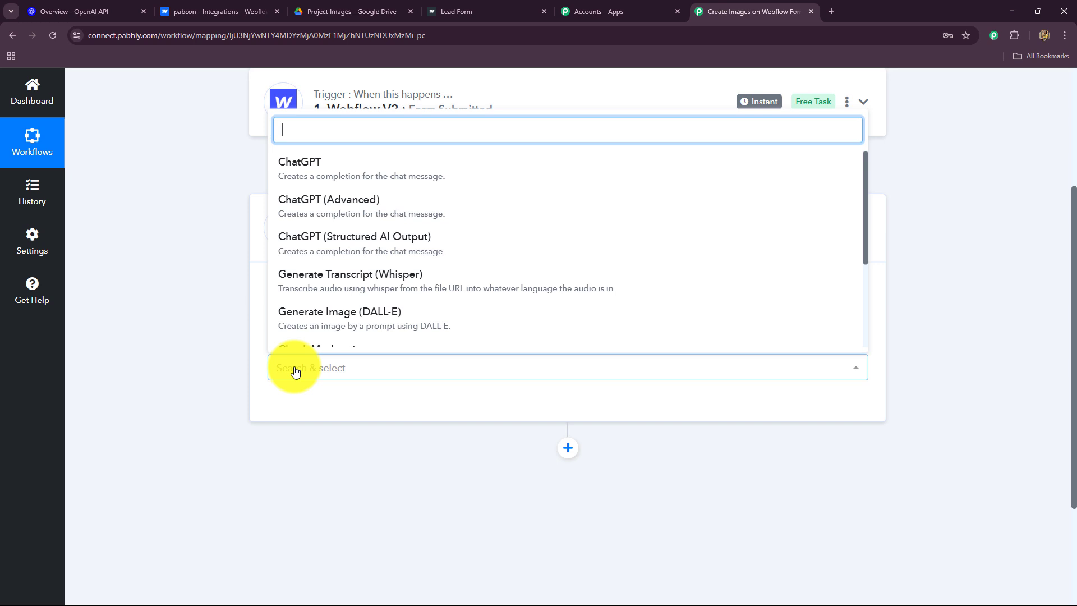
pyautogui.click(289, 324)
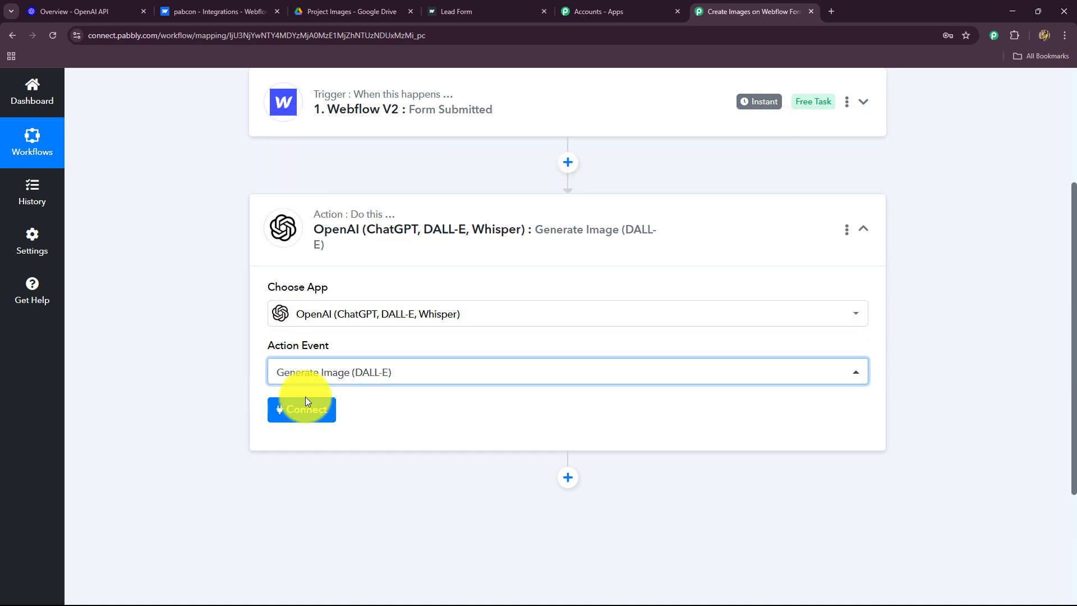
pyautogui.click(301, 416)
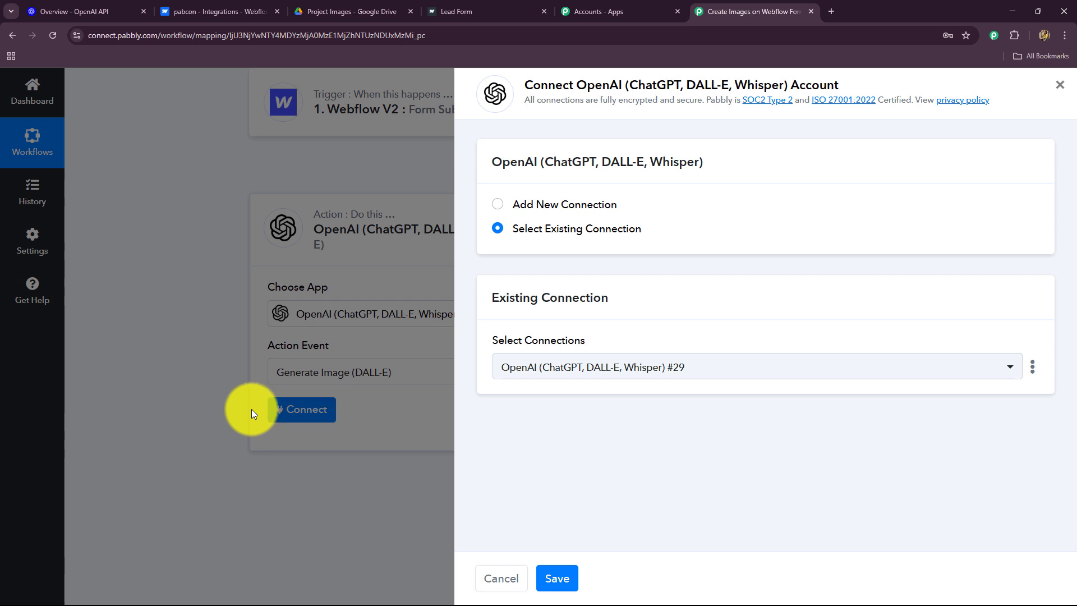
# Choose Add New Connection for OpenAI, creating OpenAI (ChatGPT, DALL-E, Whisper) #30
pyautogui.click(101, 11)
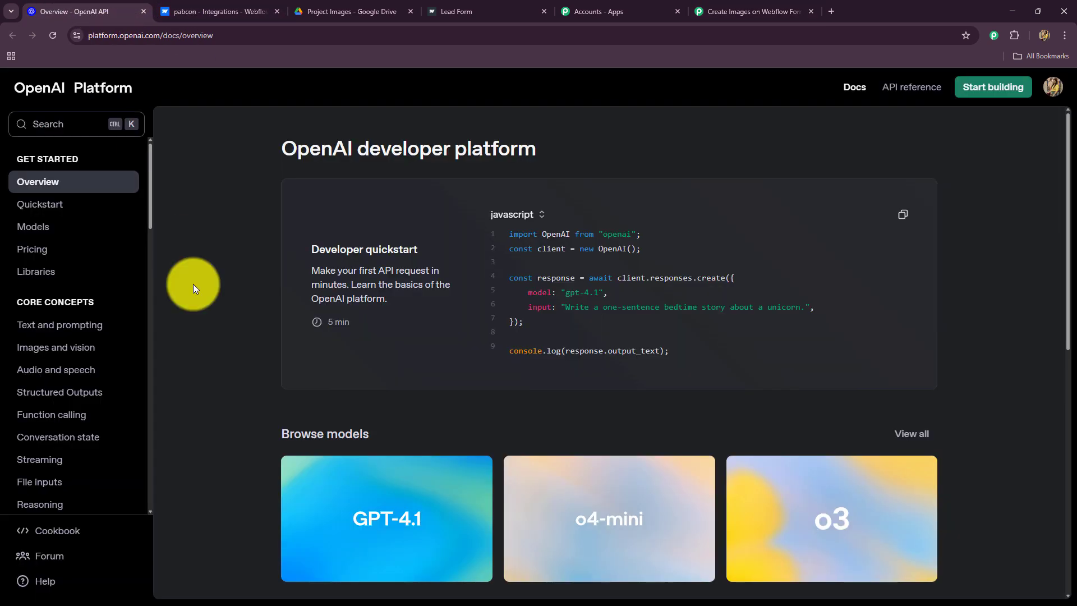
pyautogui.click(756, 7)
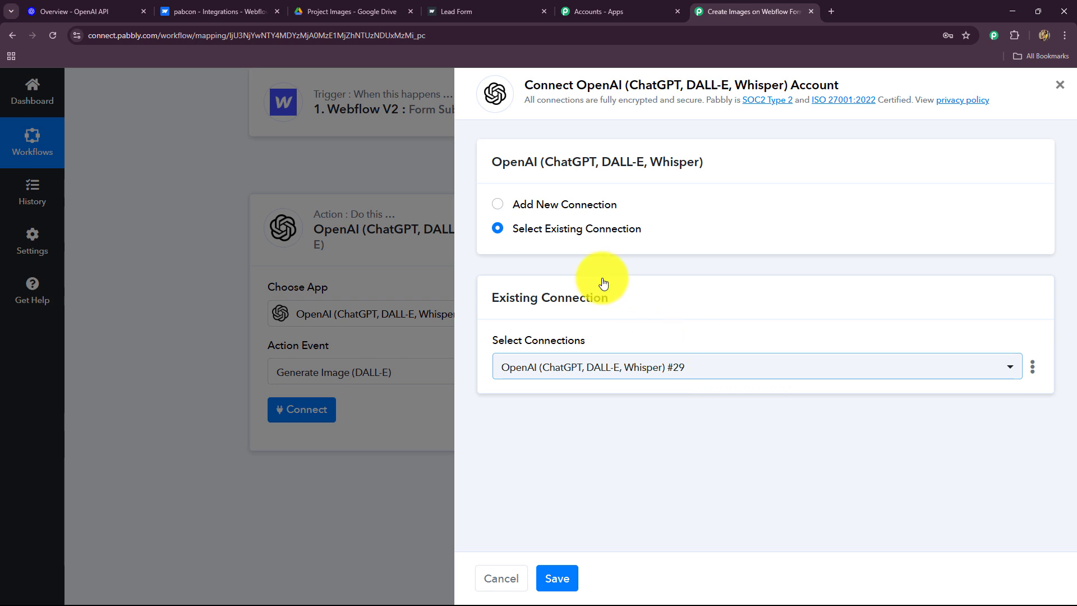
pyautogui.click(497, 204)
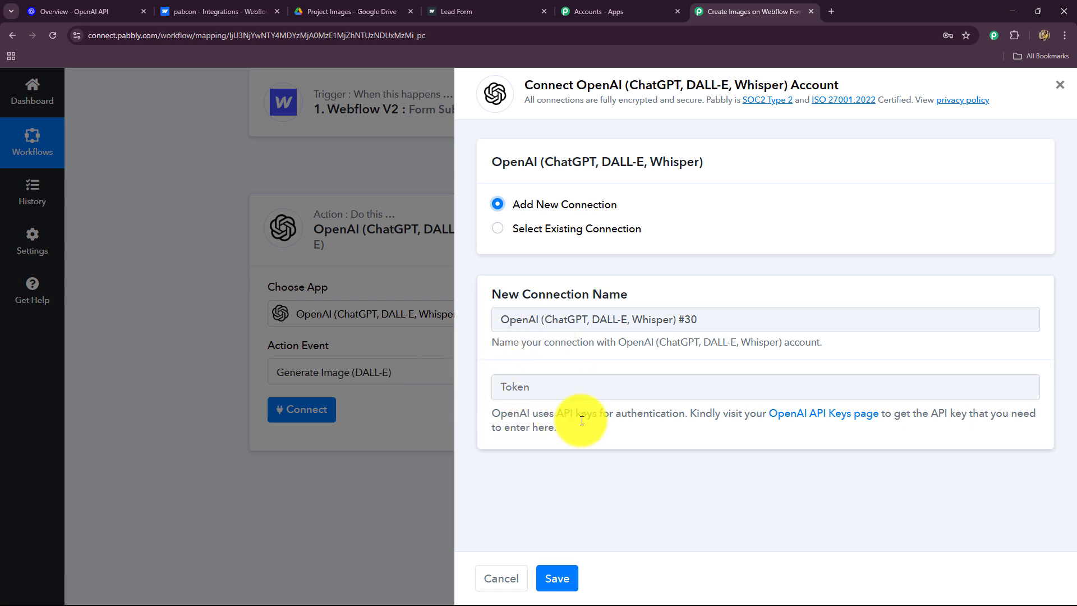
# Create a New Images secret key in the Default project and paste it as Pabbly's token
pyautogui.click(820, 416)
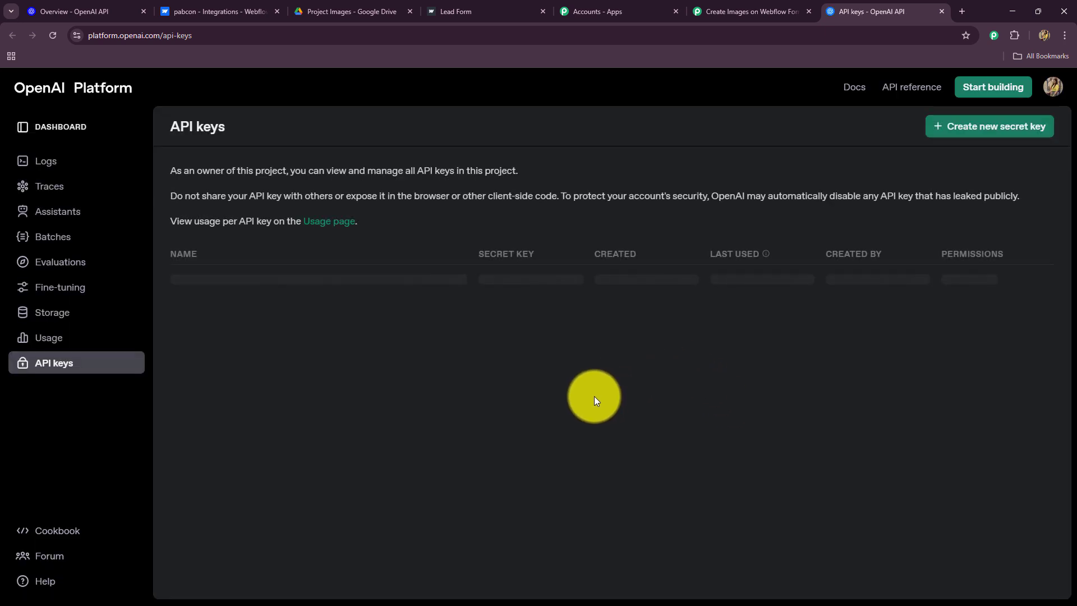
pyautogui.click(988, 126)
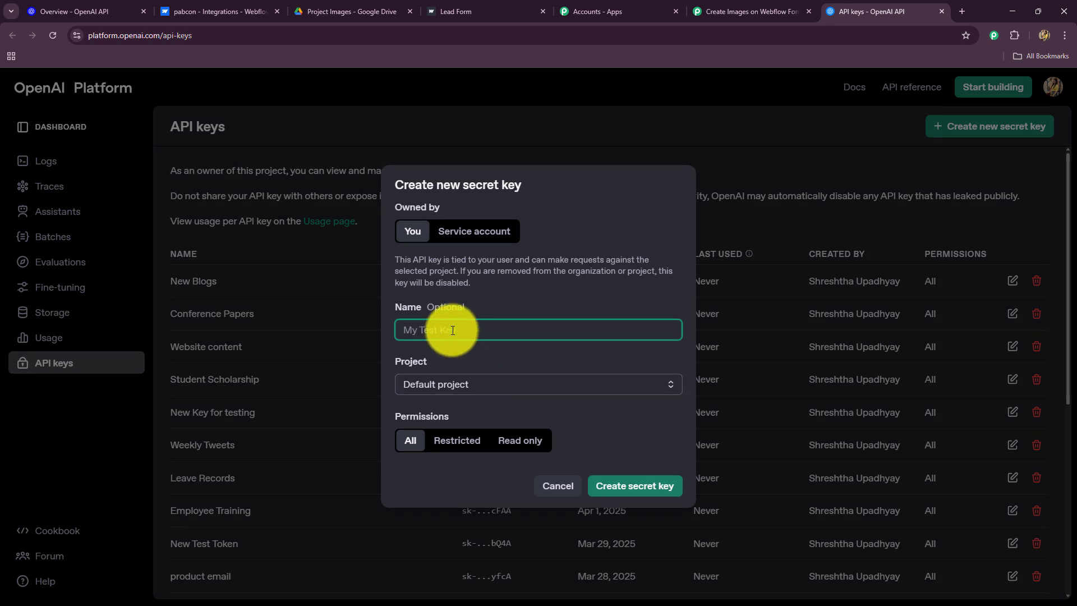
pyautogui.write('New Images')
pyautogui.click(449, 386)
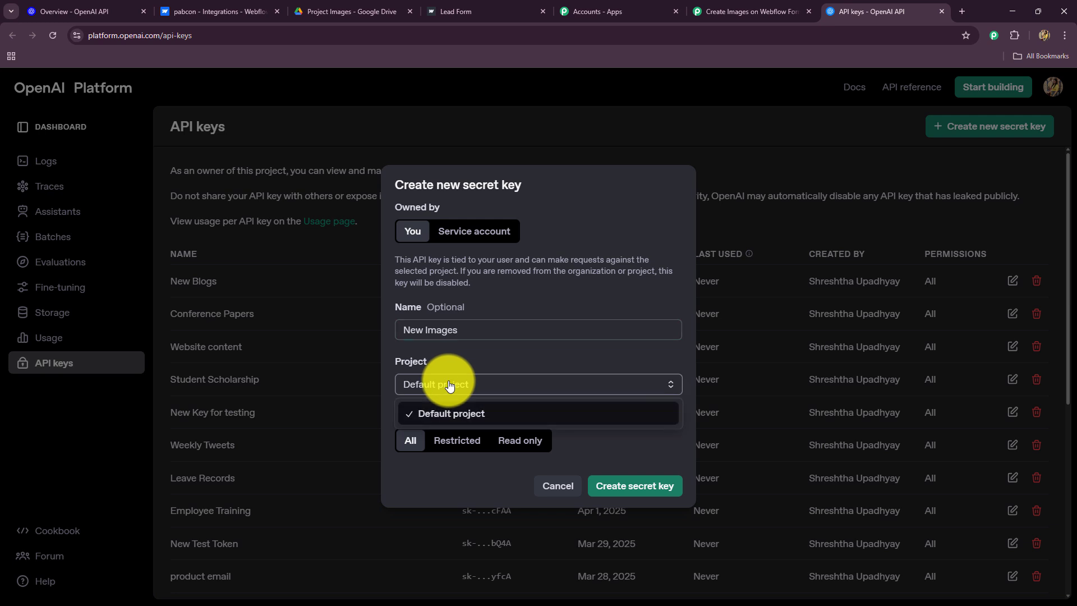
pyautogui.click(433, 412)
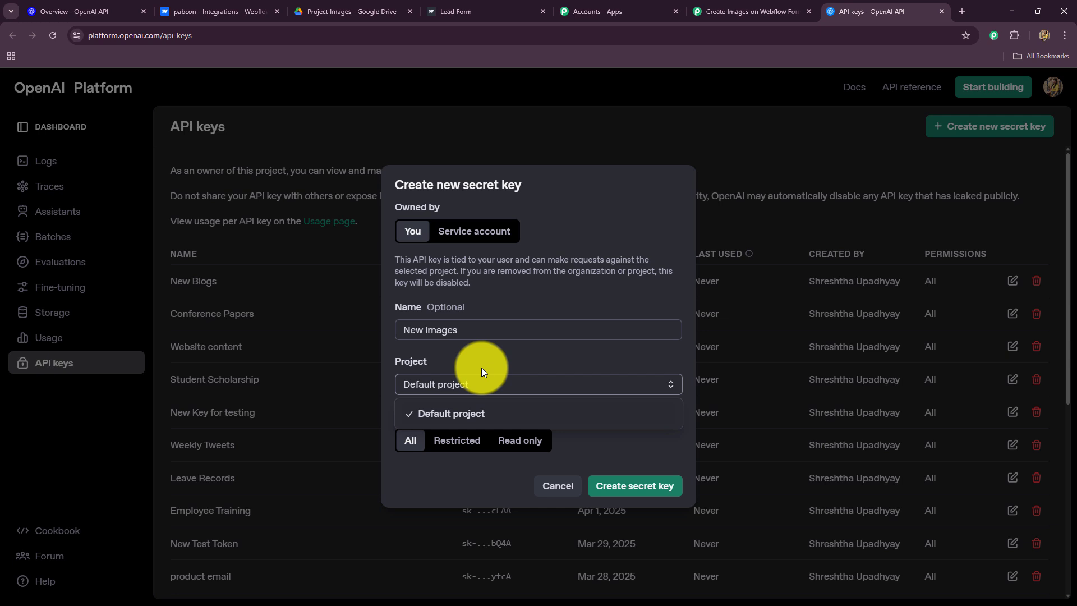
pyautogui.click(611, 486)
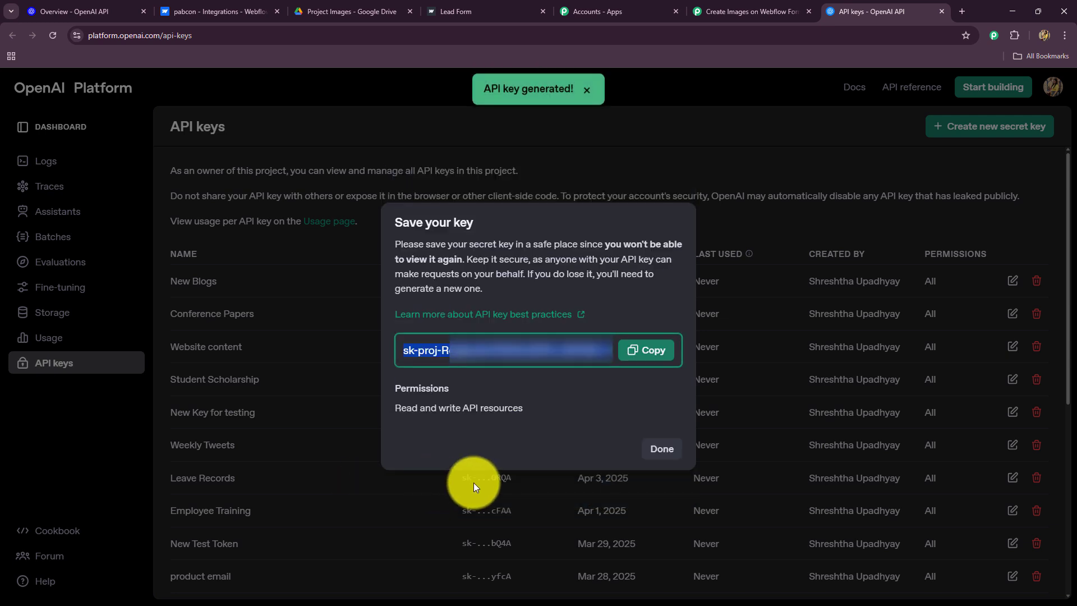
pyautogui.click(645, 350)
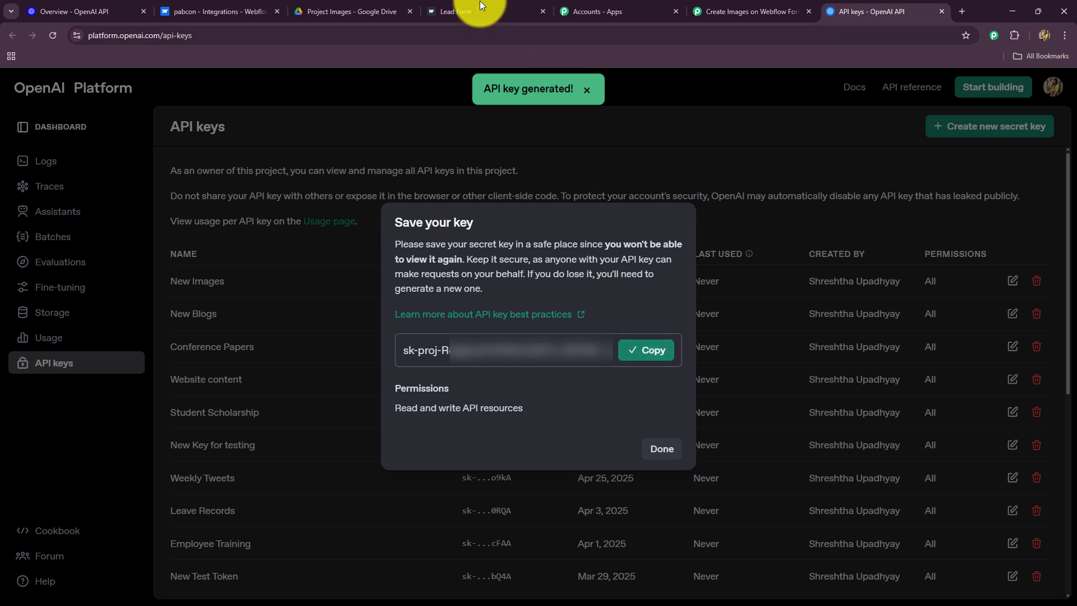
pyautogui.click(750, 10)
pyautogui.click(554, 387)
pyautogui.hotkey('ctrl', 'v')
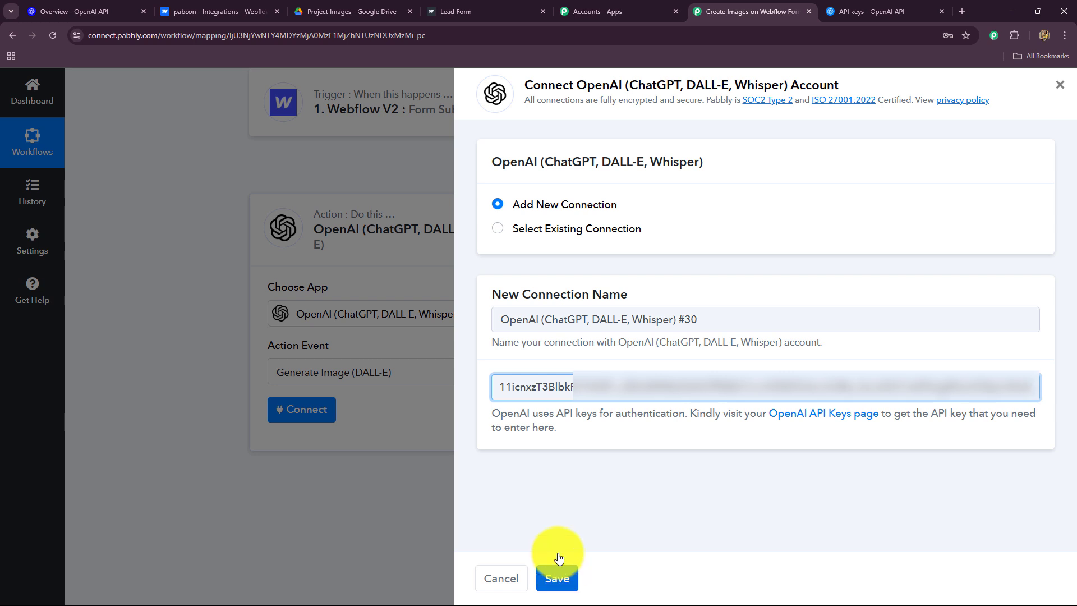
# Save the OpenAI #30 connection and select the dall-e-3 model for the image action
pyautogui.click(498, 229)
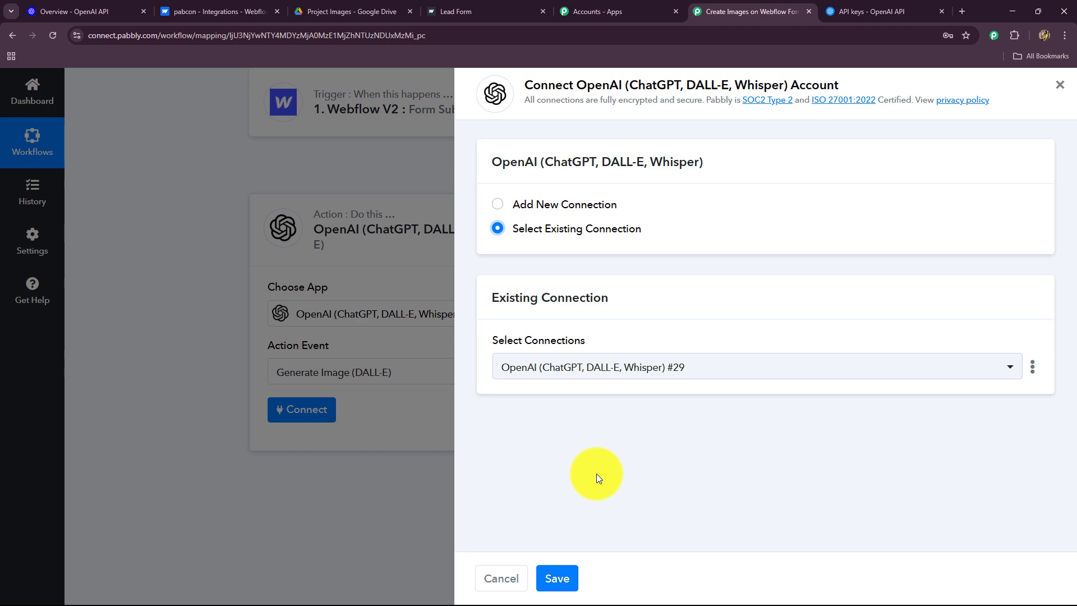
pyautogui.click(567, 568)
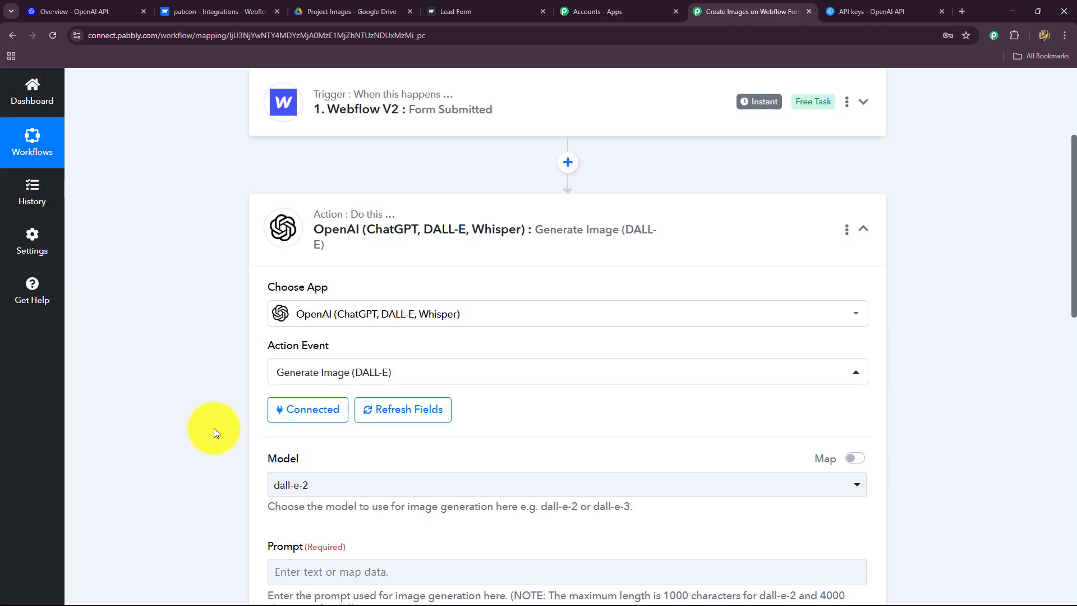
pyautogui.scroll(-6, 194, 321)
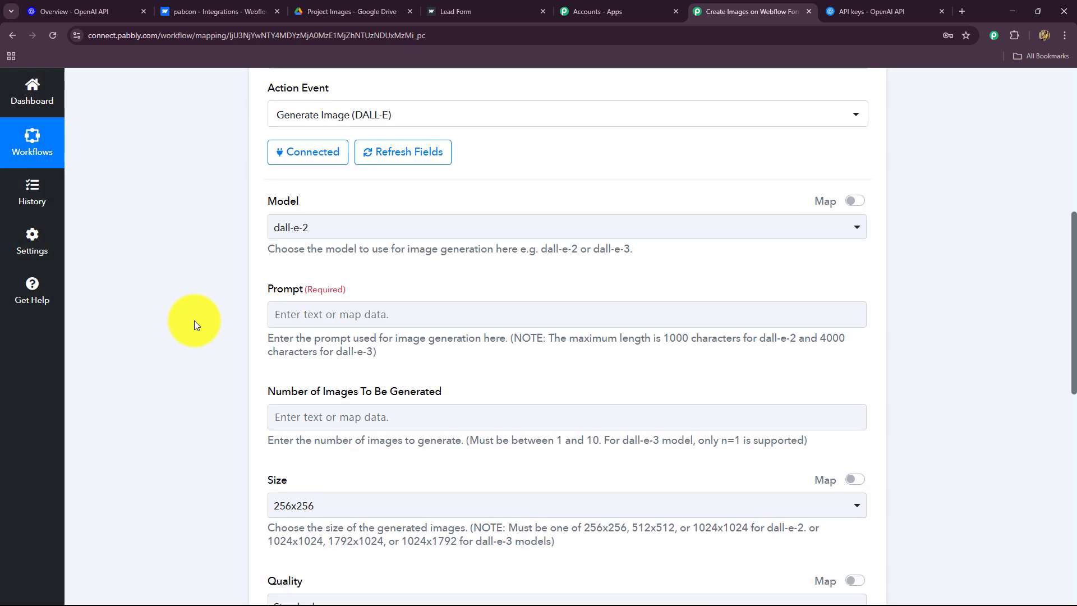
pyautogui.click(340, 156)
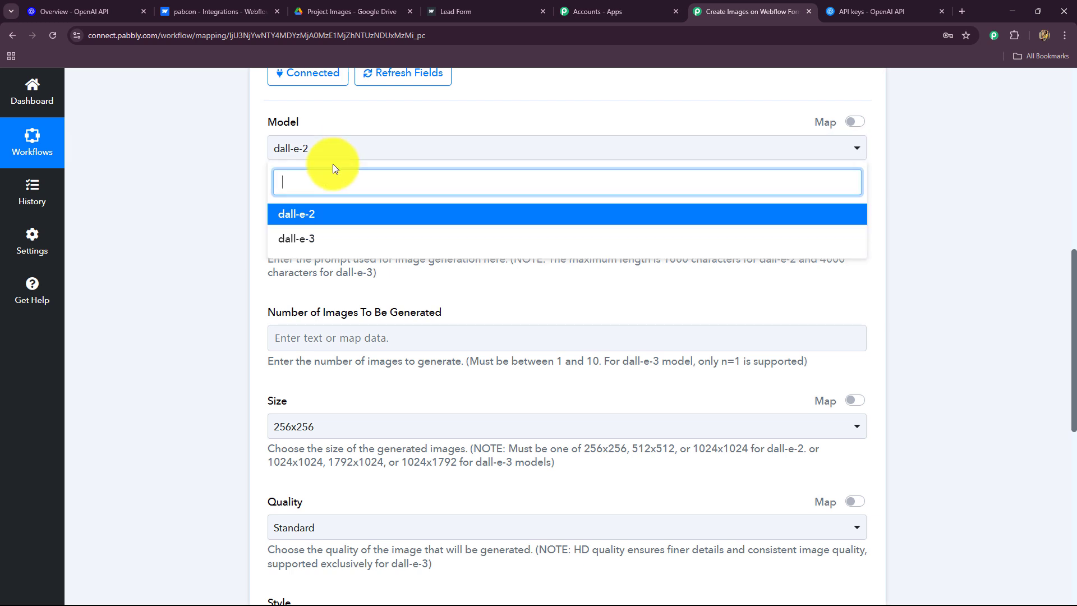
pyautogui.click(314, 246)
pyautogui.scroll(-2, 194, 256)
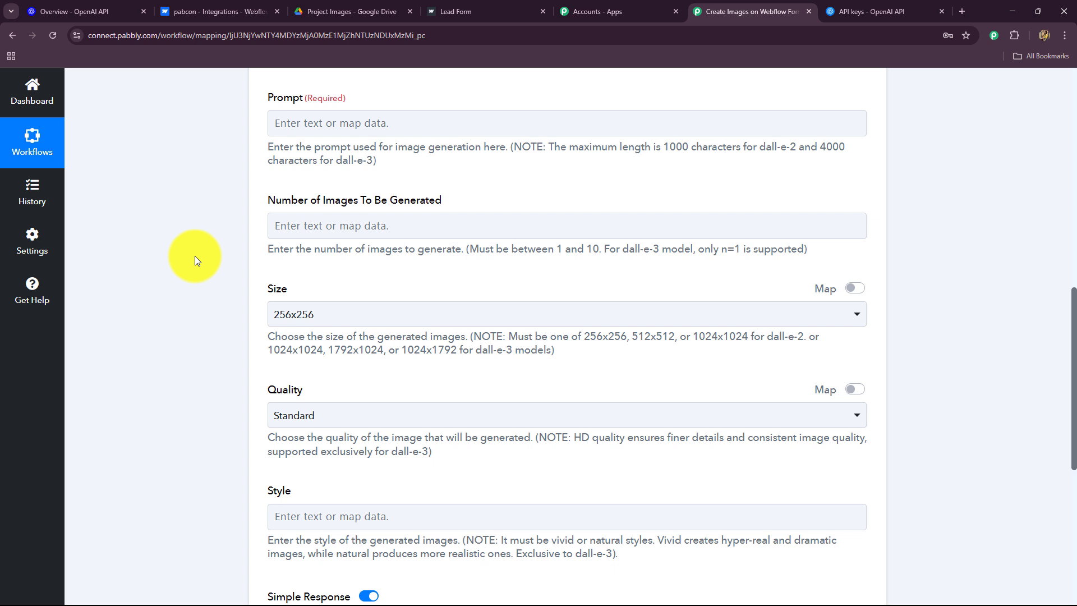
pyautogui.click(308, 117)
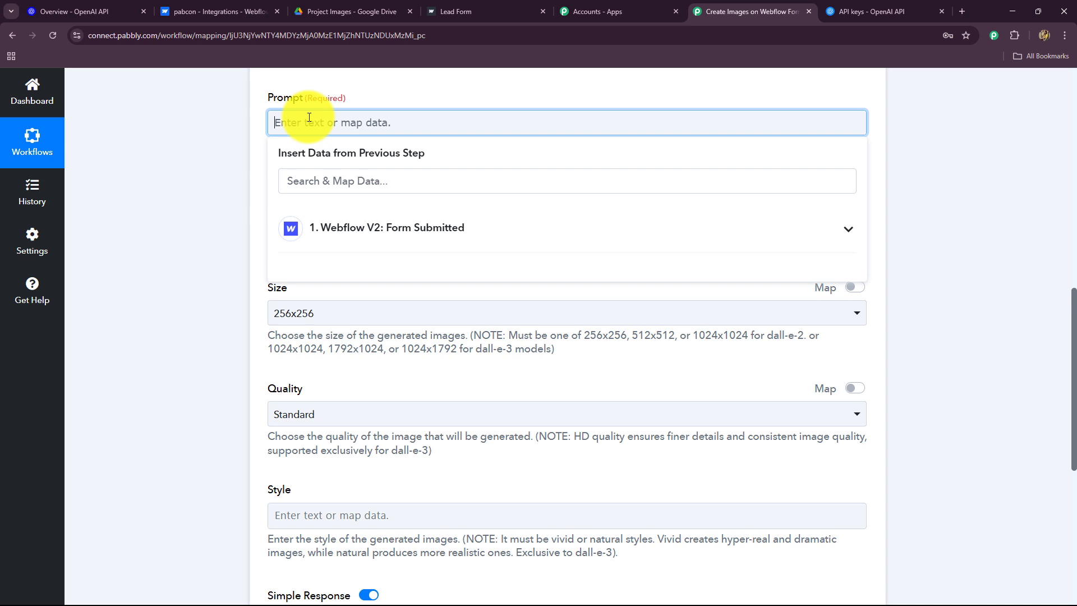
# Paste the project-request image prompt template and select its {{Client Name}} placeholder for removal
pyautogui.hotkey('ctrl', 'v')
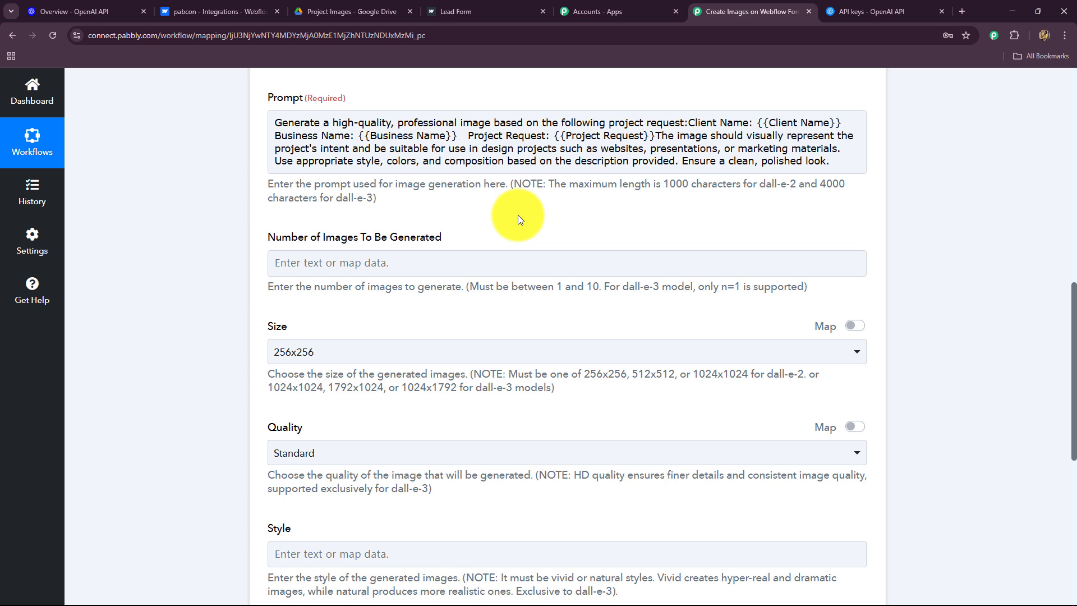
pyautogui.moveTo(846, 125); pyautogui.dragTo(758, 124)
# Replace the prompt's Client Name placeholder with the Webflow form's ClientName field
pyautogui.press('BackSpace')
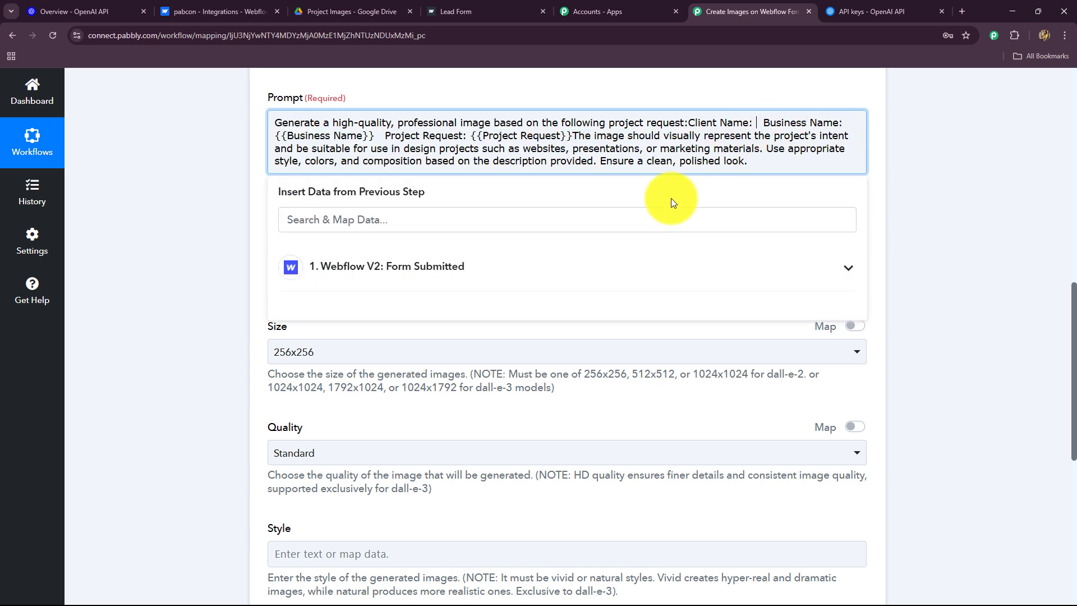
pyautogui.click(369, 272)
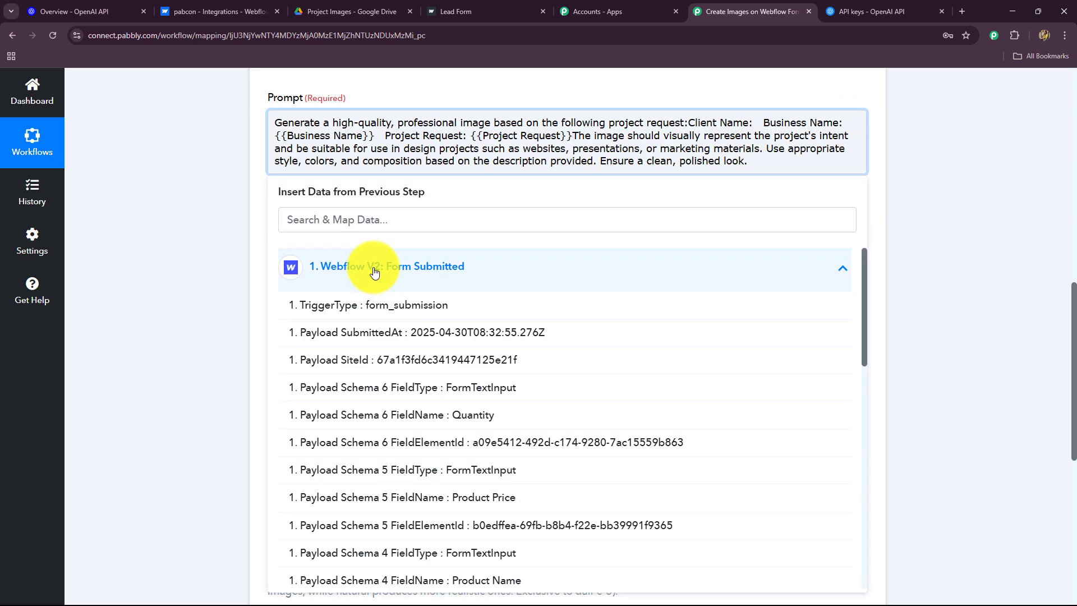
pyautogui.click(367, 225)
pyautogui.write('sma')
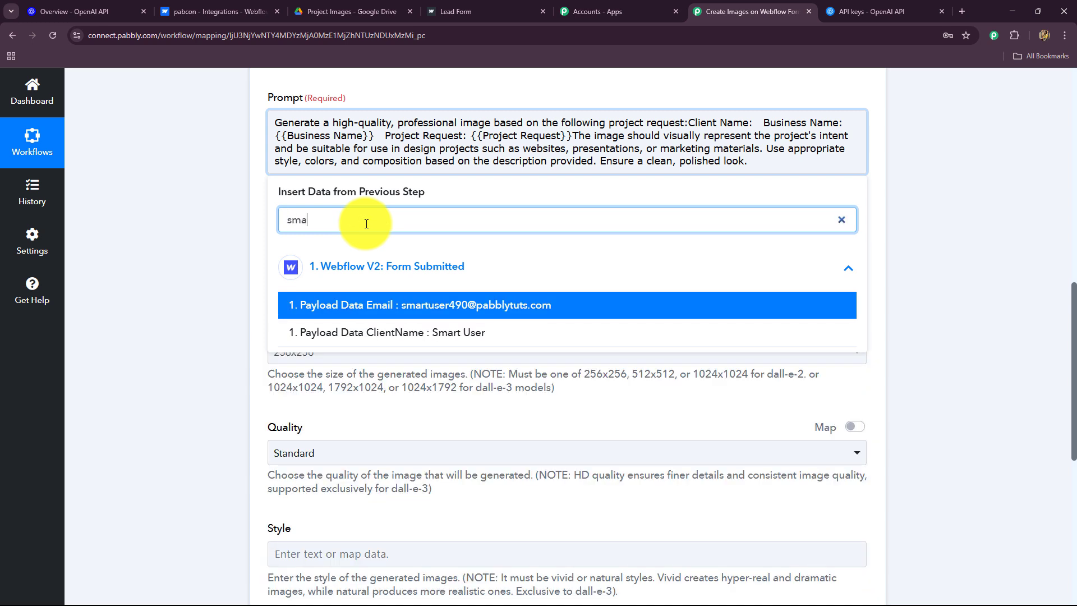
pyautogui.click(469, 337)
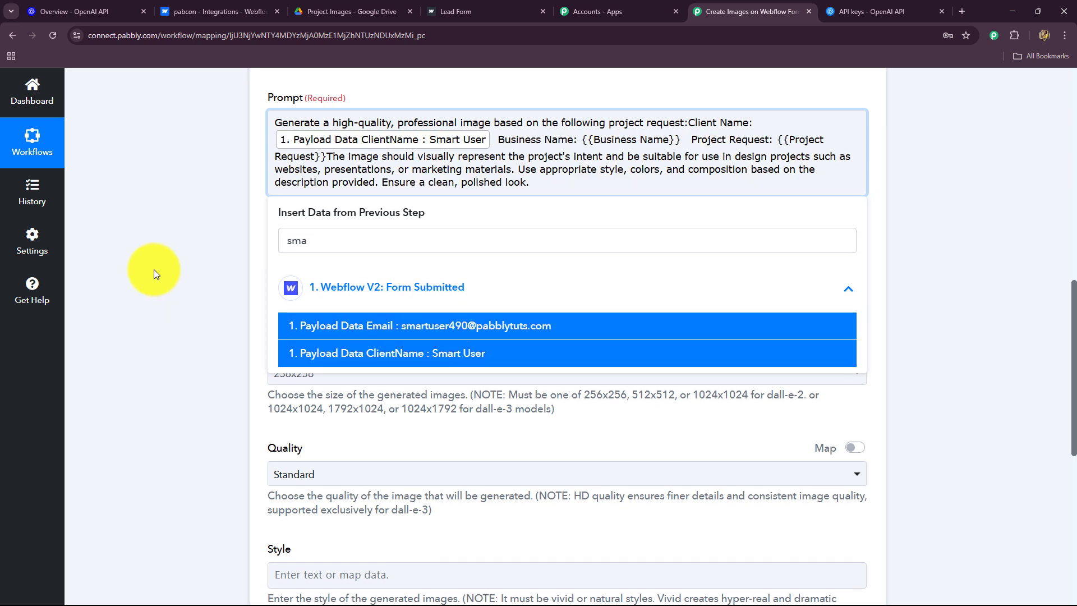
pyautogui.click(154, 269)
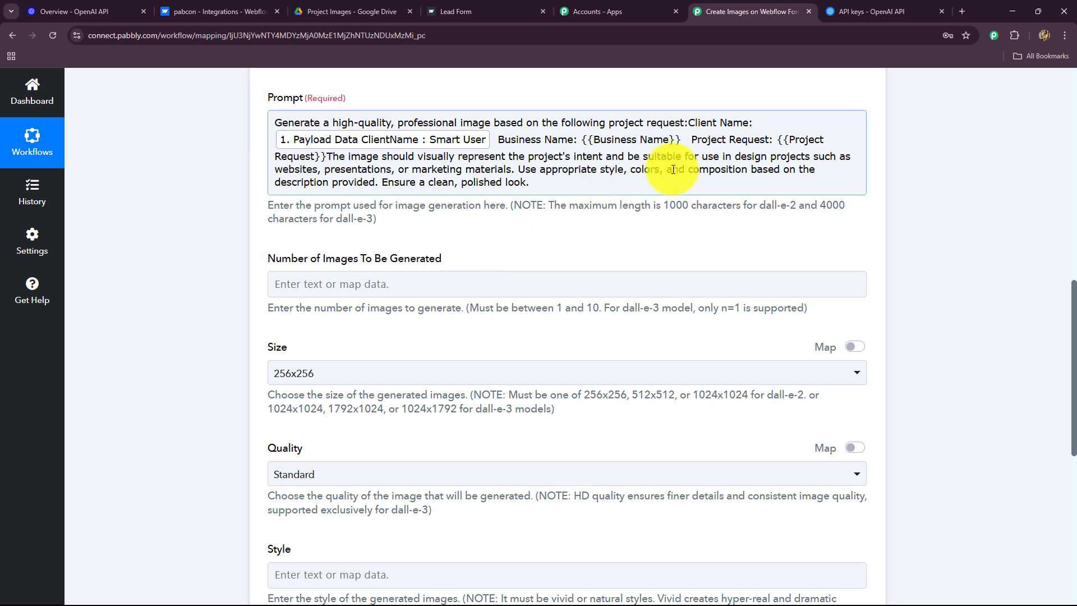
# Swap the Business Name and Project Request placeholders for the BusinessName and ProjectTitle fields
pyautogui.moveTo(684, 139); pyautogui.dragTo(577, 140)
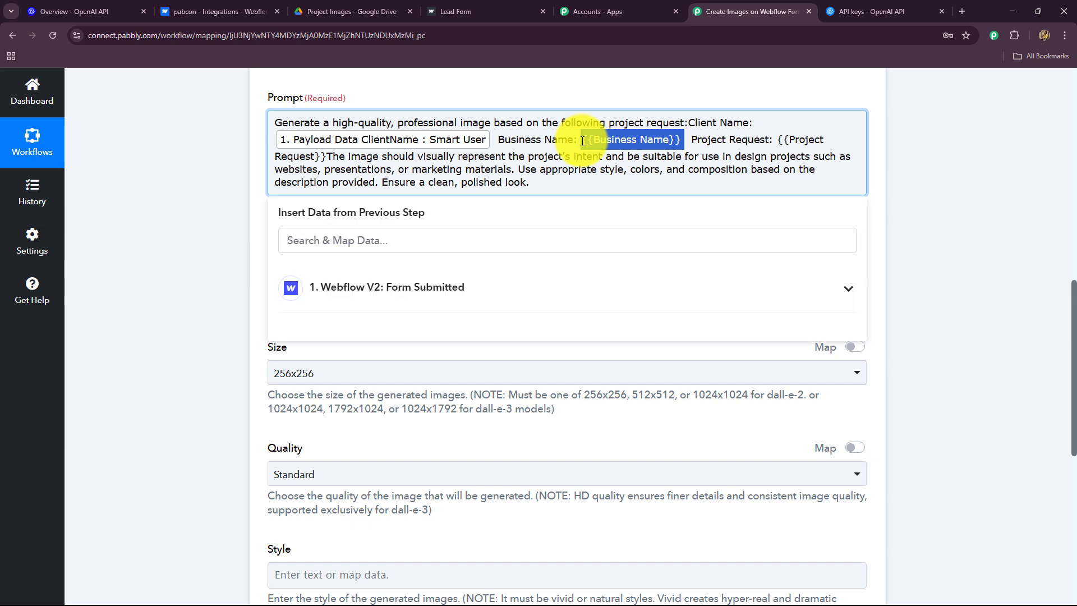
pyautogui.press('BackSpace')
pyautogui.click(343, 292)
pyautogui.click(347, 238)
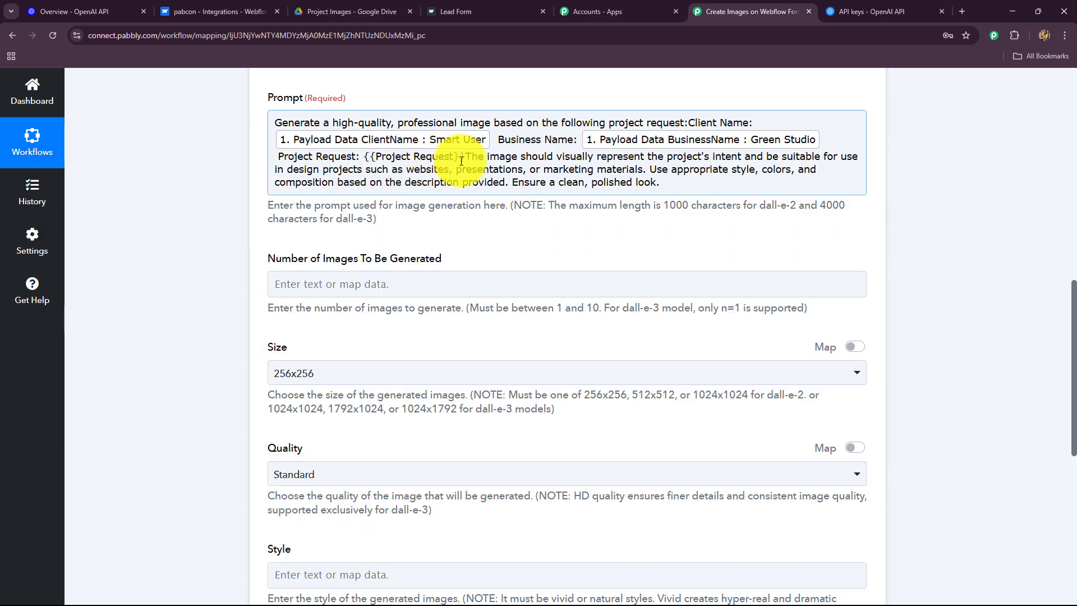
pyautogui.moveTo(461, 162); pyautogui.dragTo(363, 159)
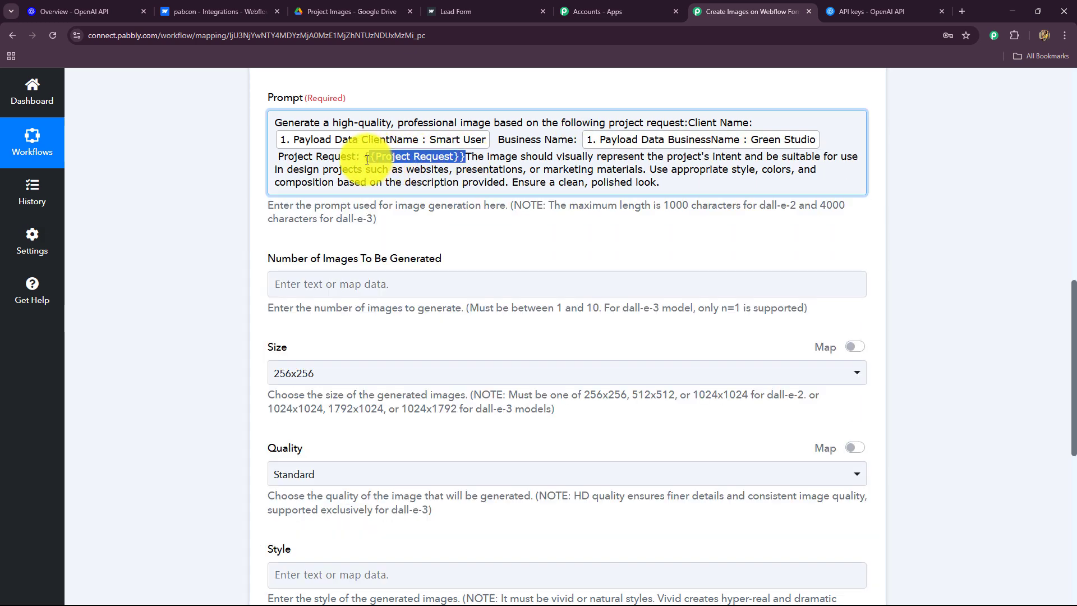
pyautogui.press('BackSpace')
pyautogui.click(384, 292)
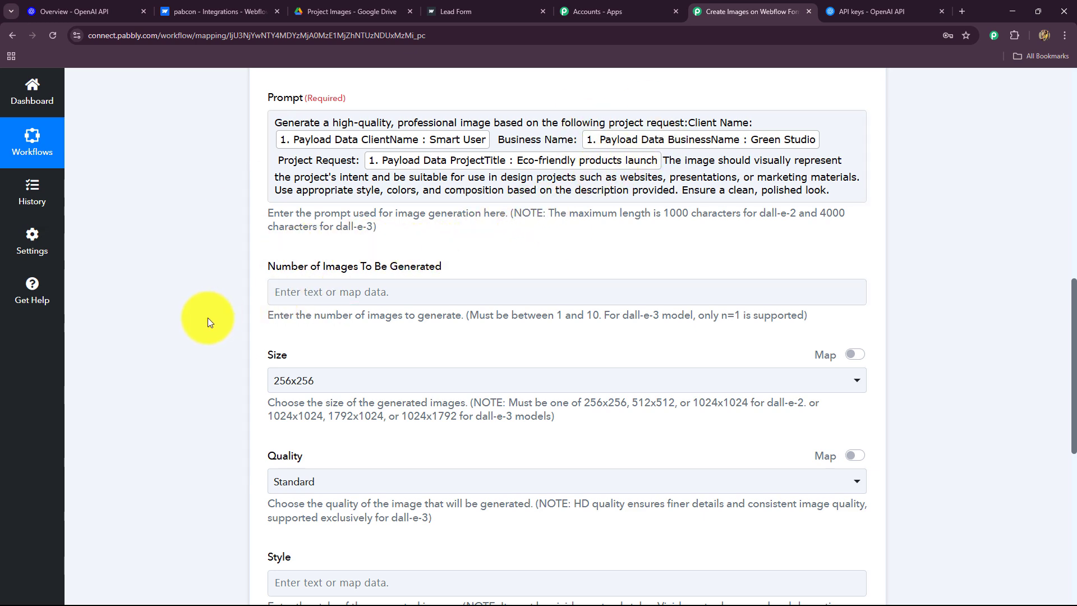
pyautogui.scroll(-2, 207, 318)
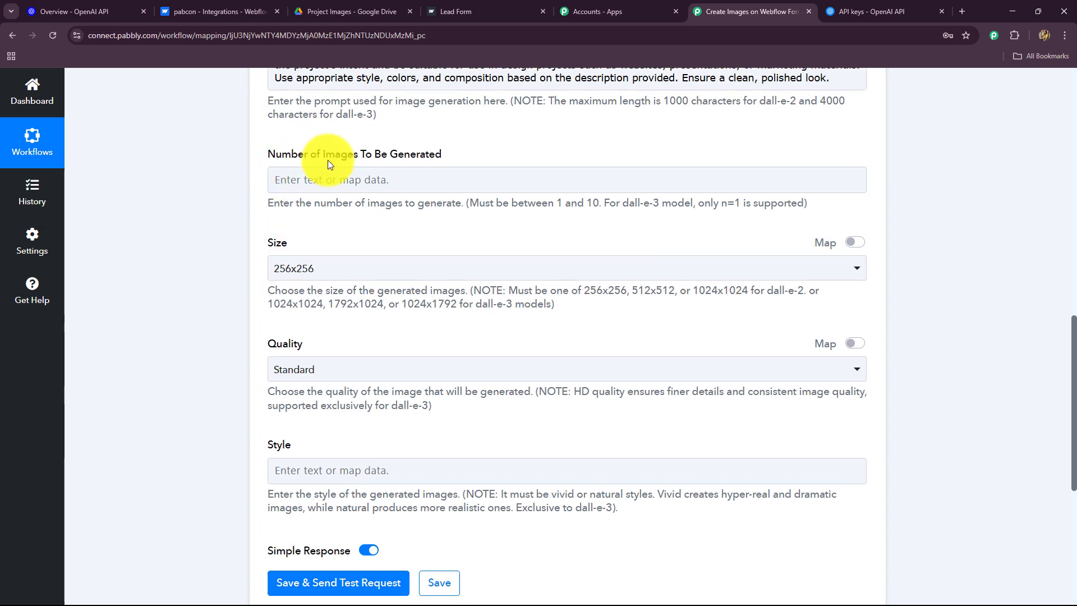
# Set the number of images to generate to 1
pyautogui.click(384, 181)
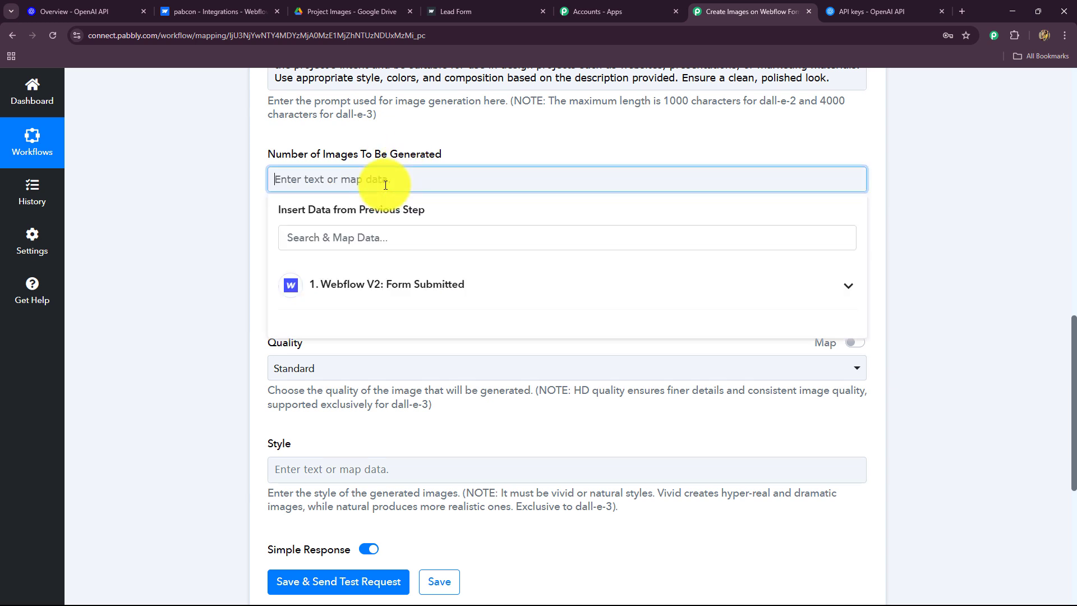
pyautogui.write('1')
pyautogui.click(219, 221)
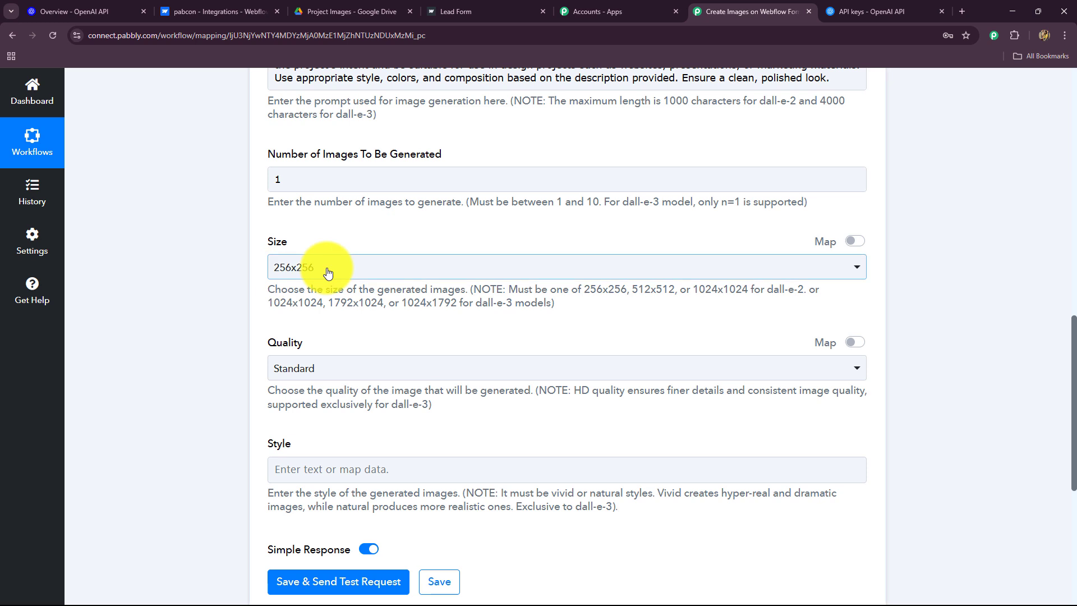
# Check the sizes allowed for DALL-E 2 and 3, then set the image size to 1024x1024
pyautogui.moveTo(272, 290); pyautogui.dragTo(572, 305)
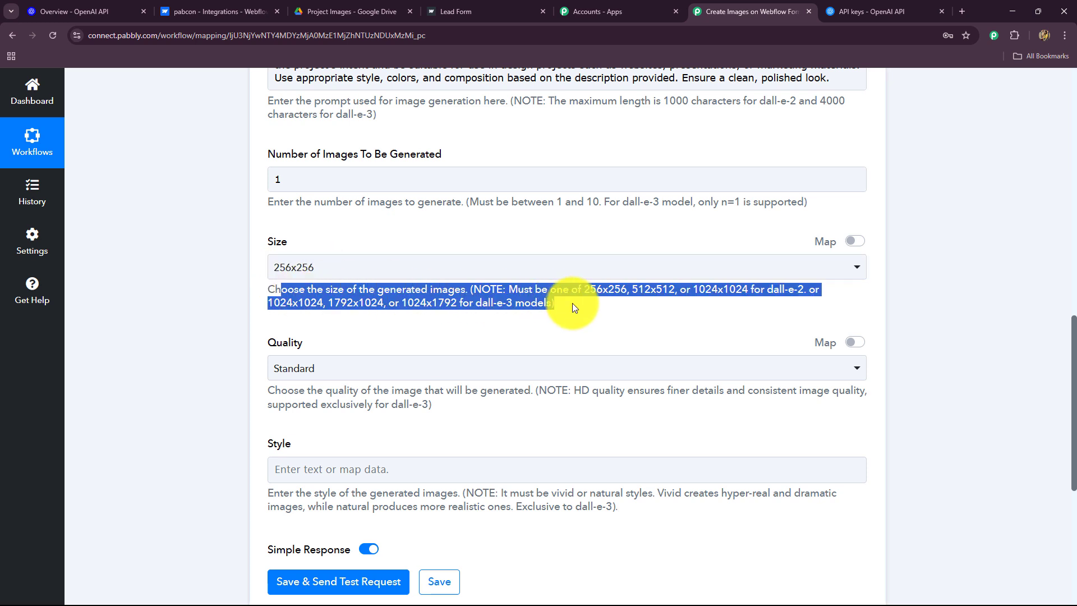
pyautogui.click(203, 303)
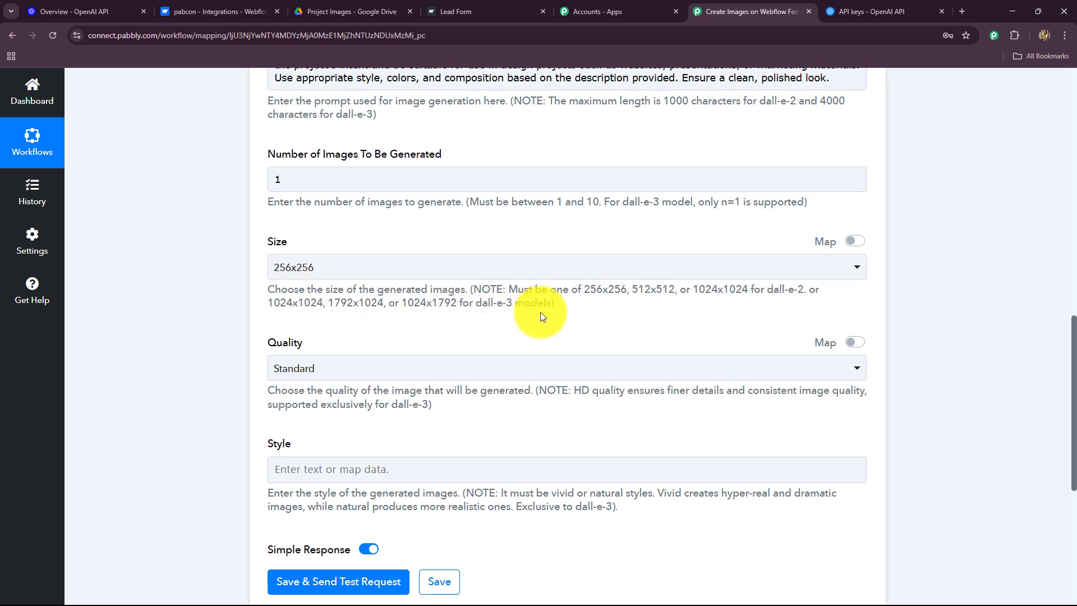
pyautogui.moveTo(584, 289); pyautogui.dragTo(742, 290)
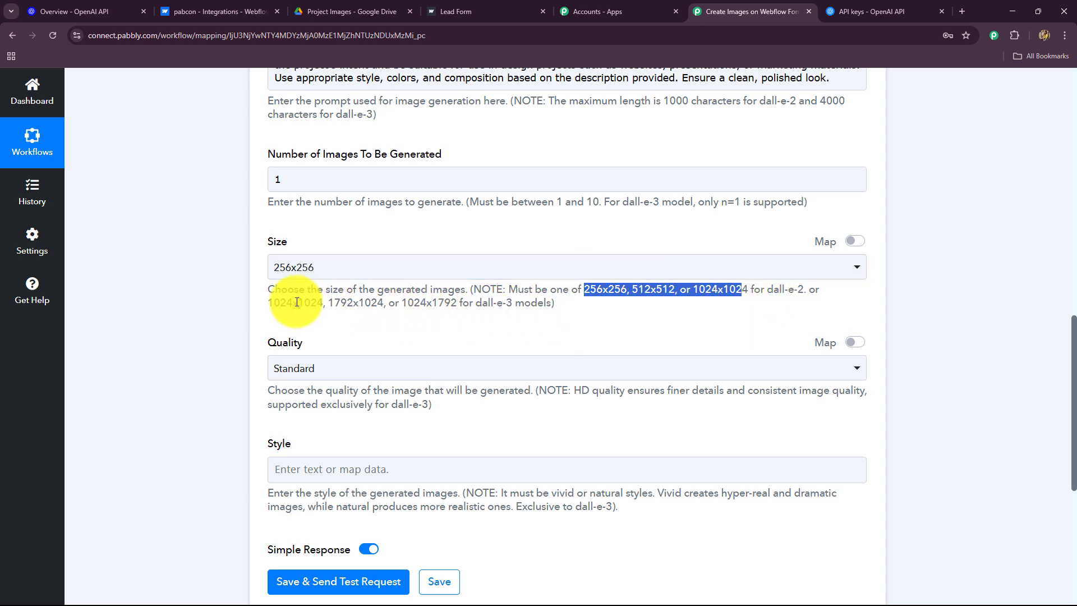
pyautogui.moveTo(273, 303); pyautogui.dragTo(469, 303)
pyautogui.click(431, 281)
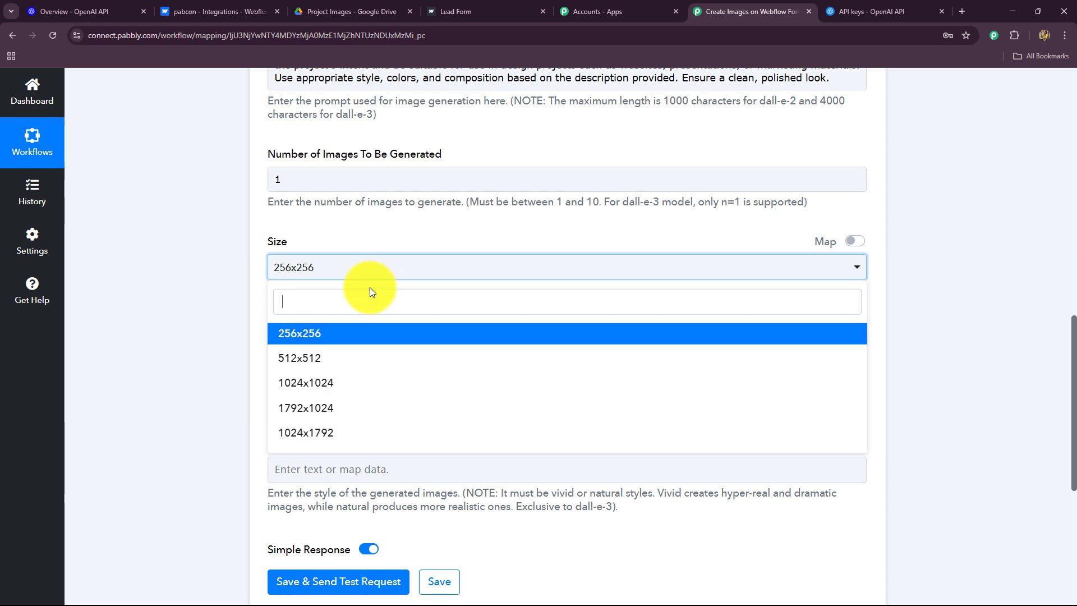
pyautogui.click(320, 381)
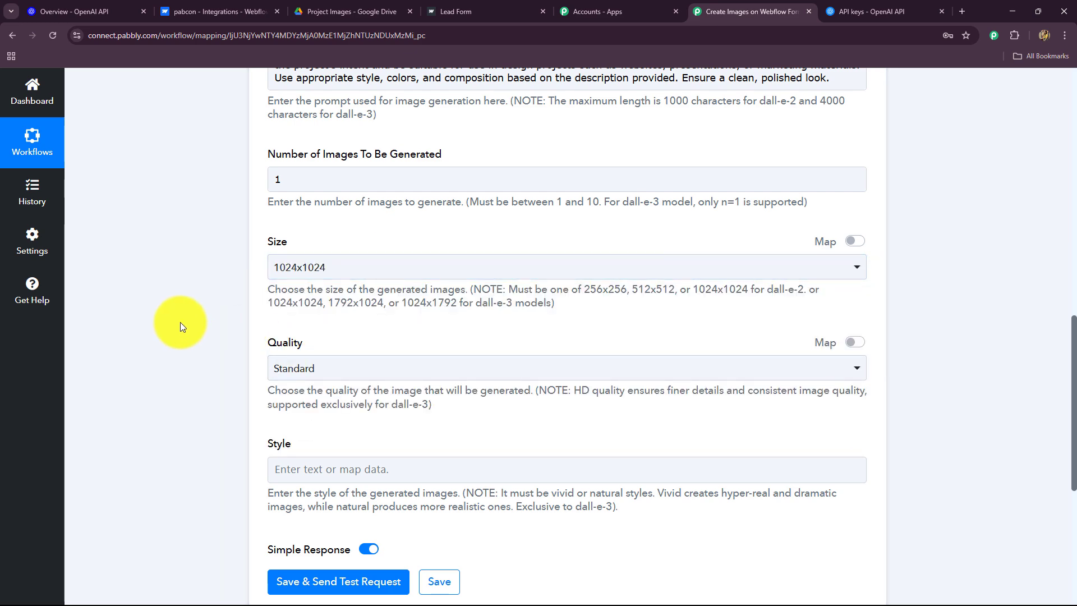
# Set the image quality to HD
pyautogui.scroll(-4, 240, 200)
pyautogui.scroll(4, 263, 194)
pyautogui.scroll(-2, 271, 322)
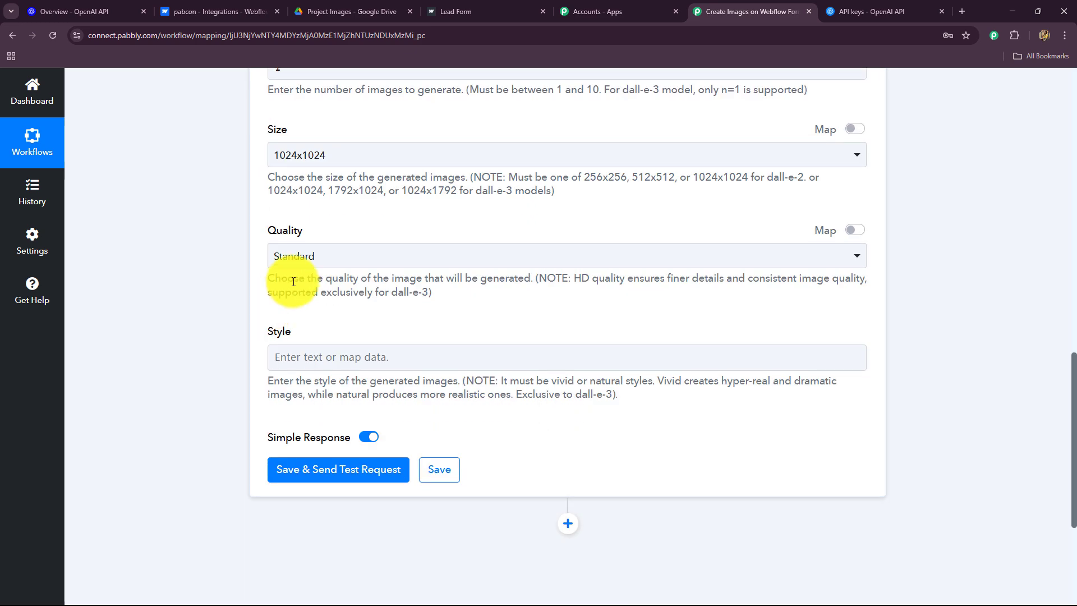
pyautogui.click(356, 257)
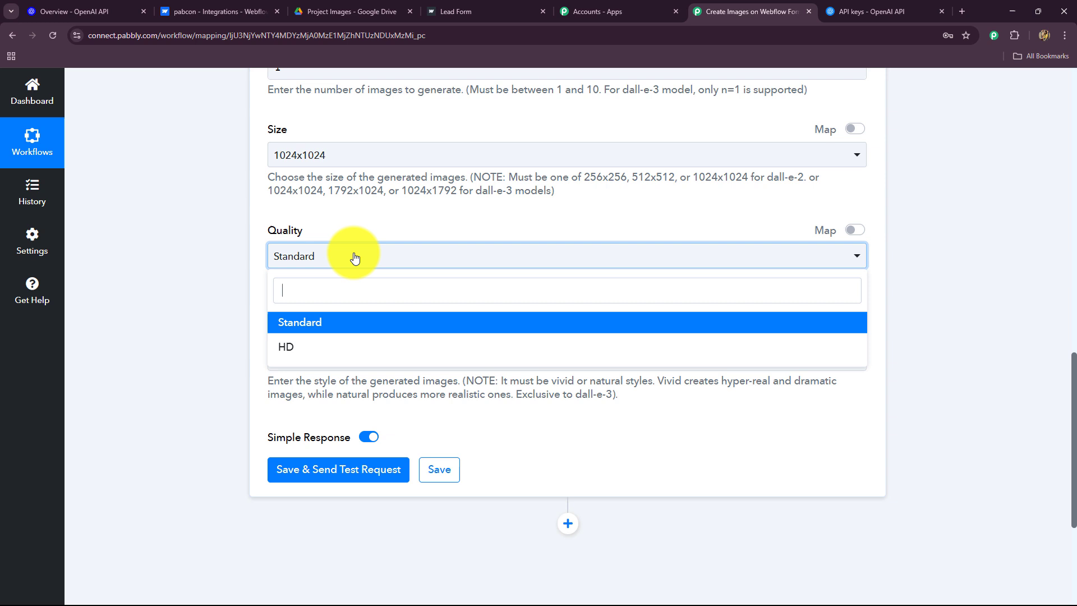
pyautogui.click(293, 355)
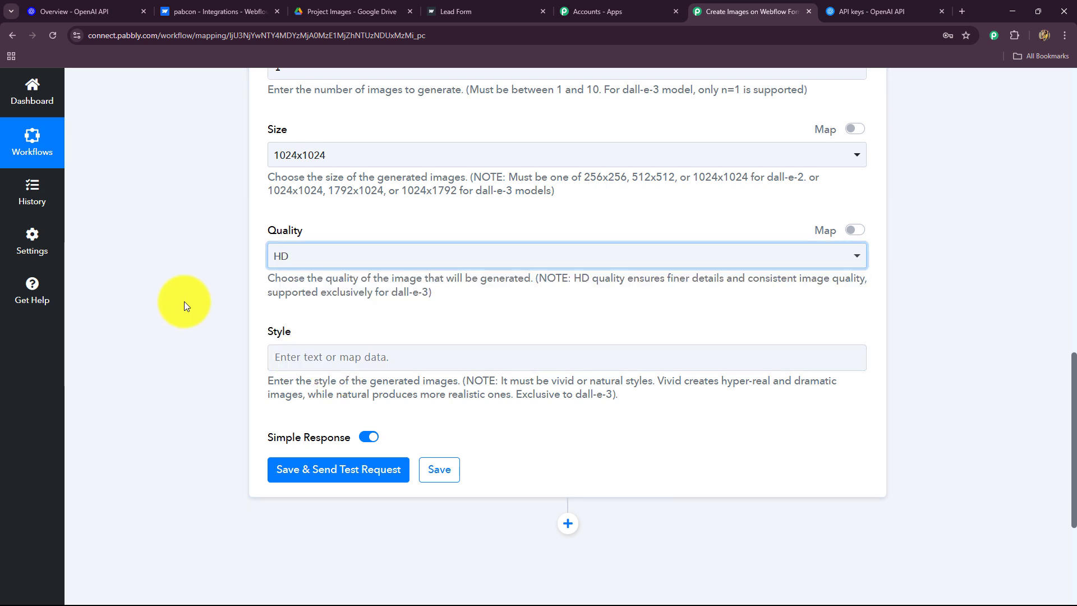
pyautogui.click(297, 258)
pyautogui.click(243, 315)
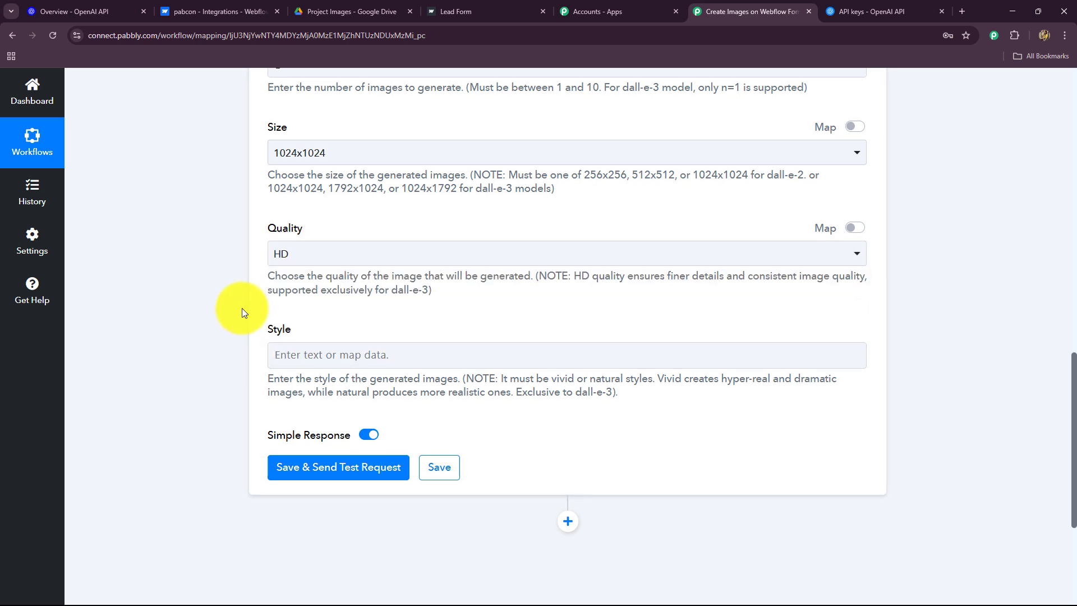
pyautogui.scroll(-2, 242, 309)
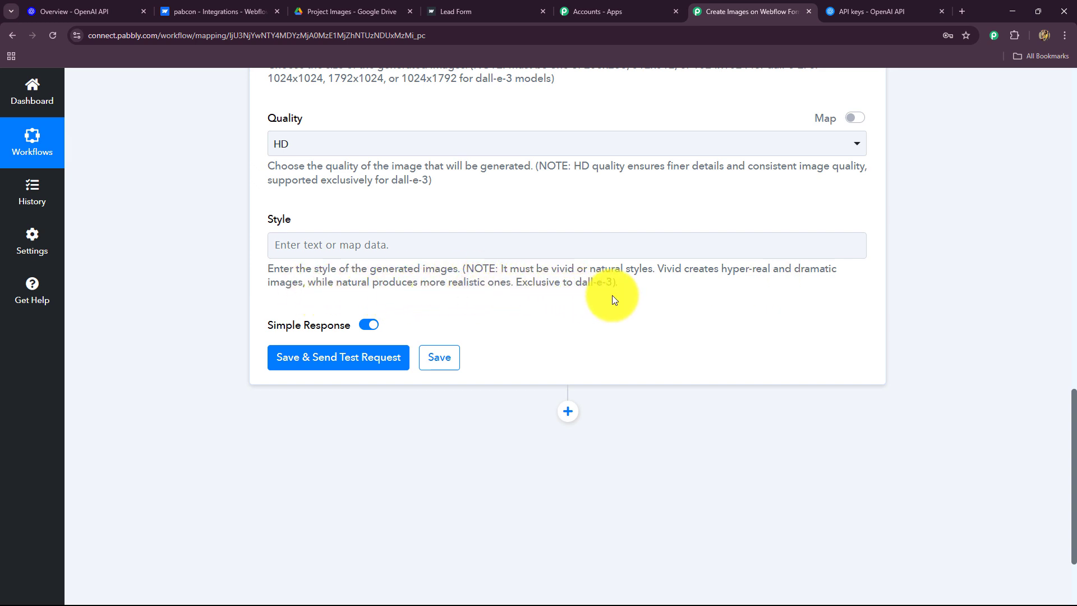
# Send a test request for the image step and copy the returned Data 0 Url into a new tab
pyautogui.click(332, 249)
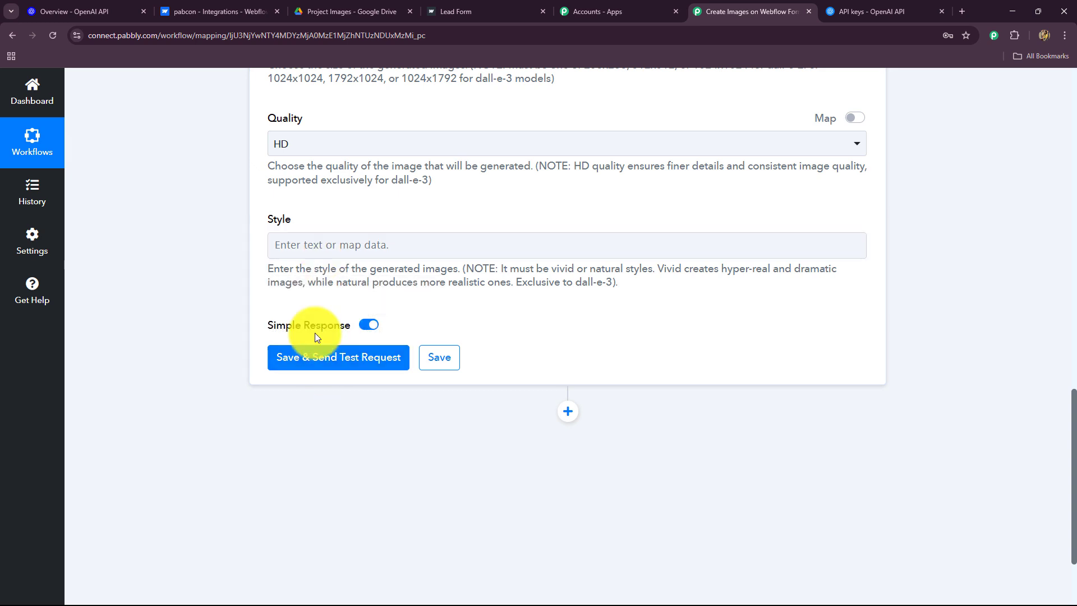
pyautogui.click(312, 360)
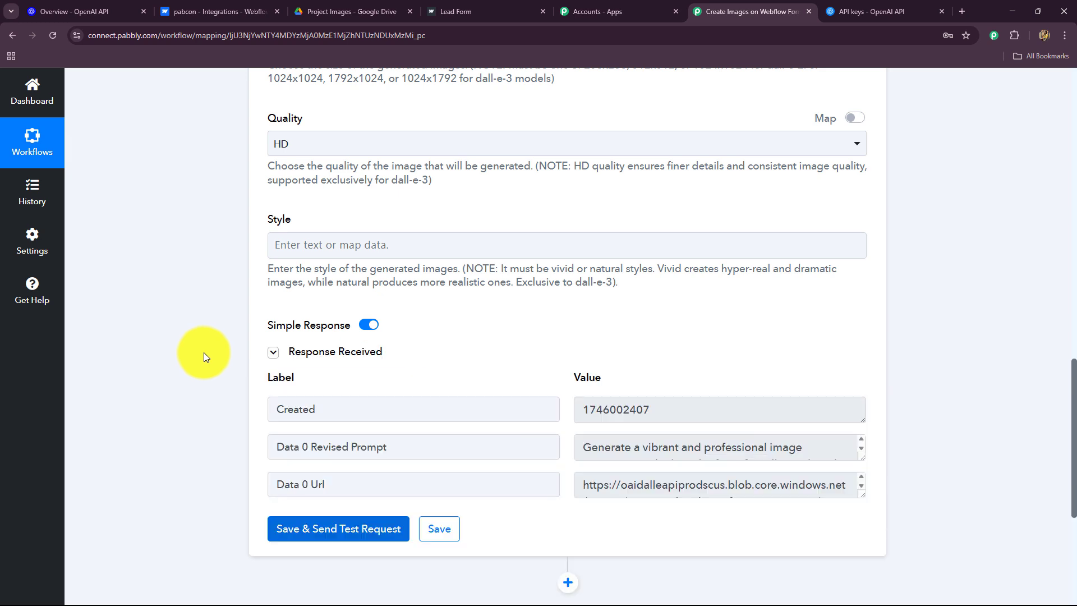
pyautogui.scroll(-2, 204, 353)
pyautogui.moveTo(667, 296); pyautogui.dragTo(512, 298)
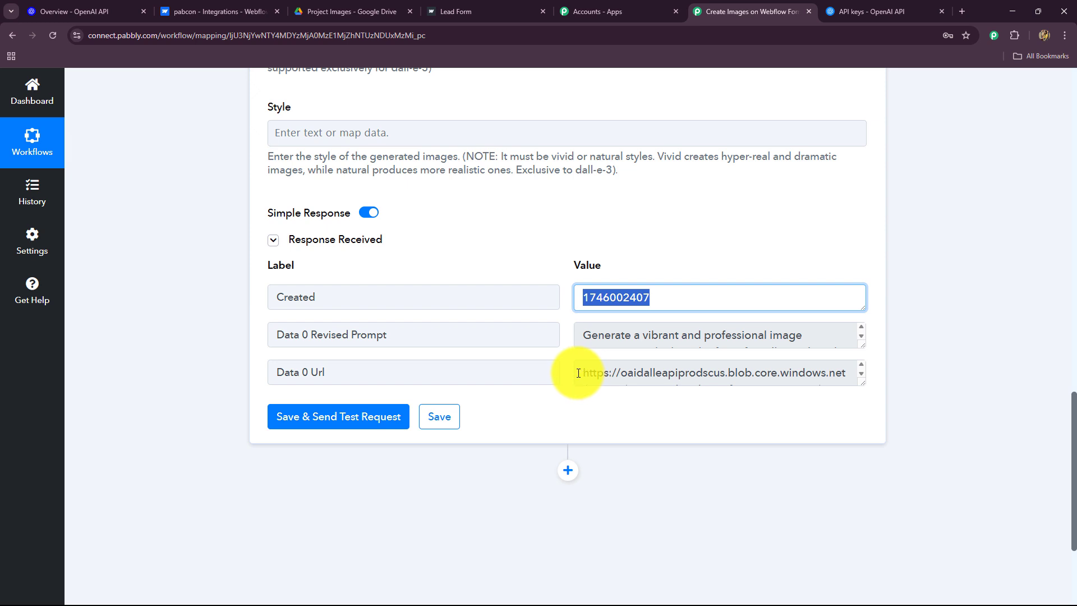
pyautogui.moveTo(583, 374); pyautogui.dragTo(885, 389)
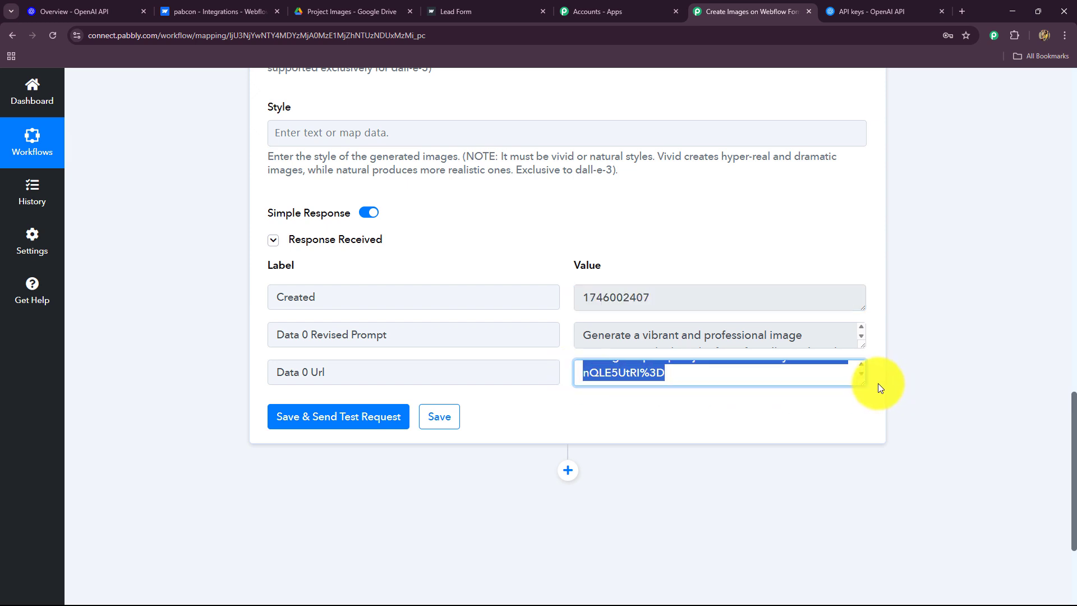
pyautogui.hotkey('ctrl', 'c')
pyautogui.click(962, 11)
# Load the generated image URL in the new tab to view the image full size
pyautogui.hotkey('ctrl', 'v')
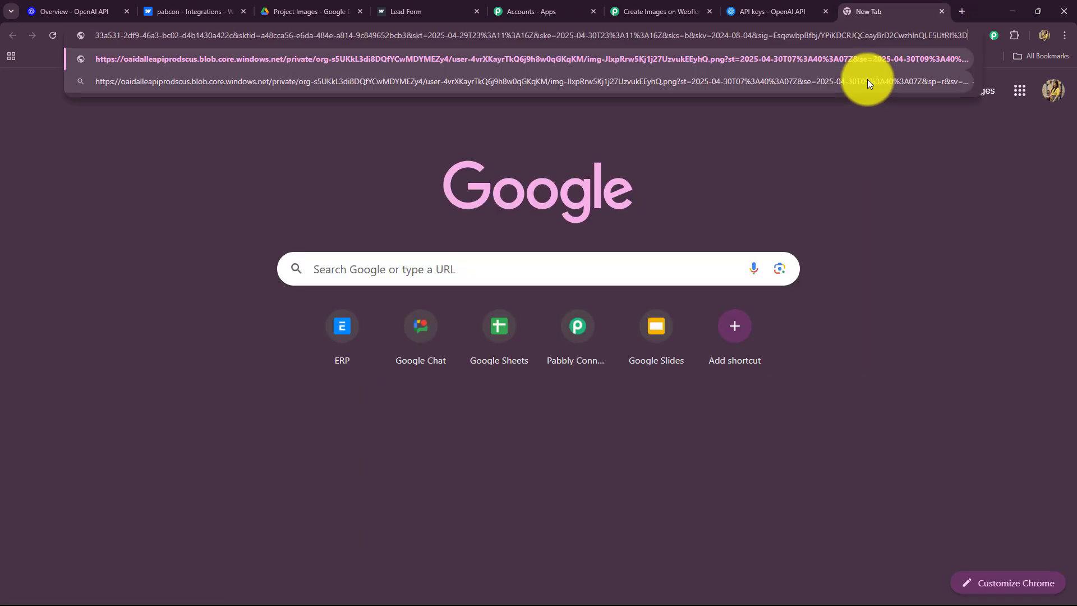
pyautogui.press('Return')
pyautogui.scroll(-2, 80, 282)
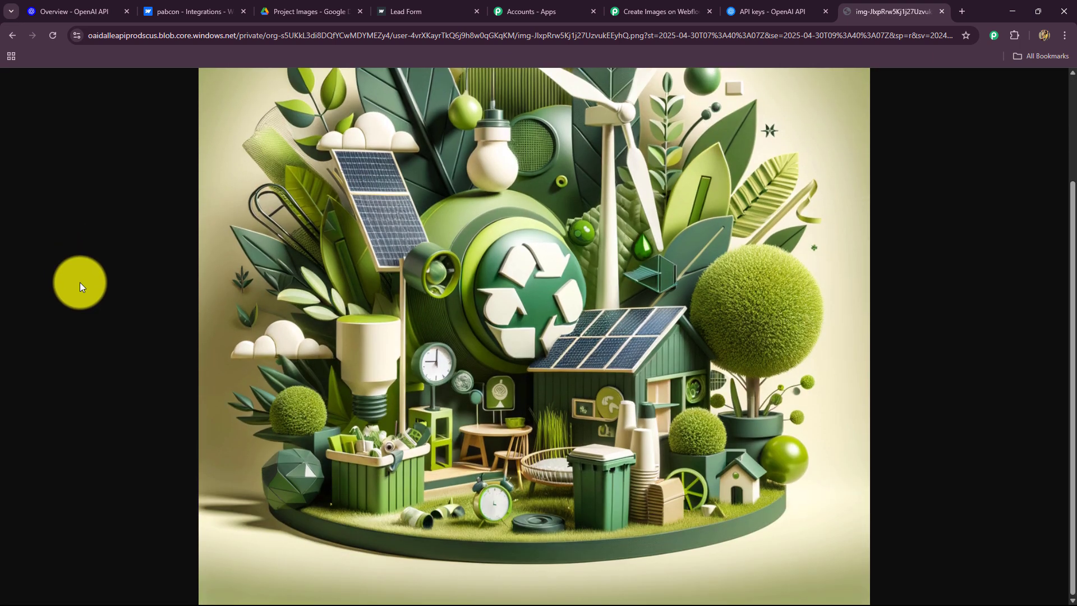
pyautogui.scroll(2, 79, 282)
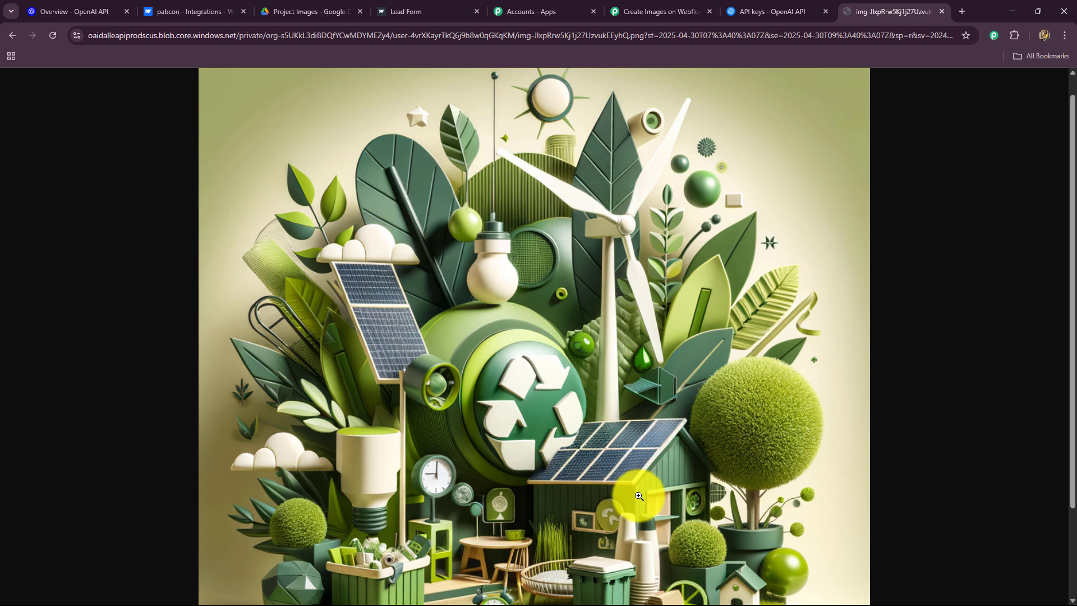
# Glance at the Project Images Drive folder, then return to the Pabbly workflow
pyautogui.click(297, 11)
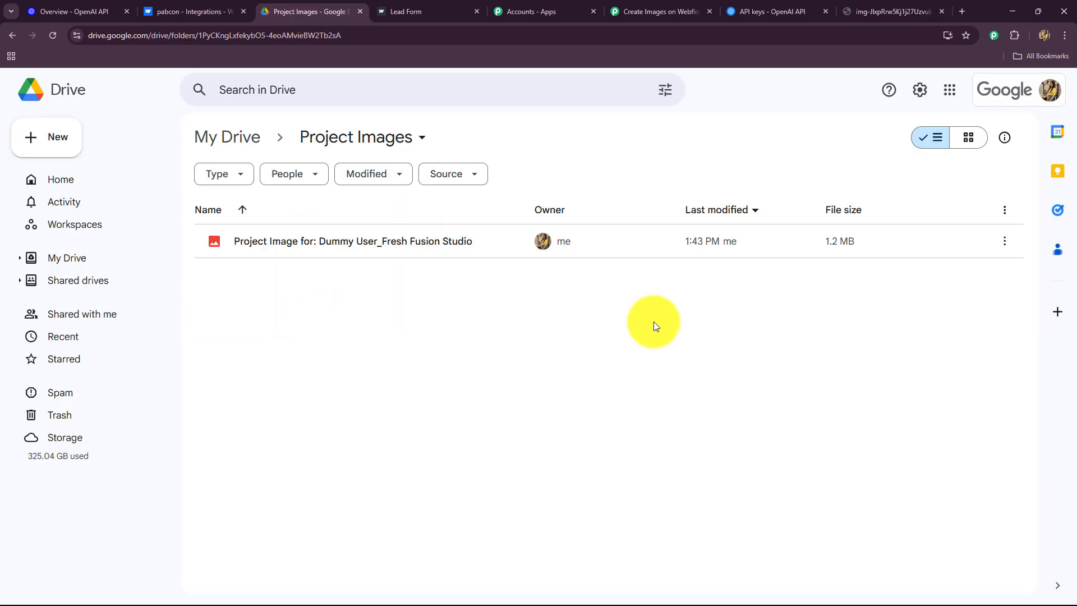
pyautogui.click(645, 11)
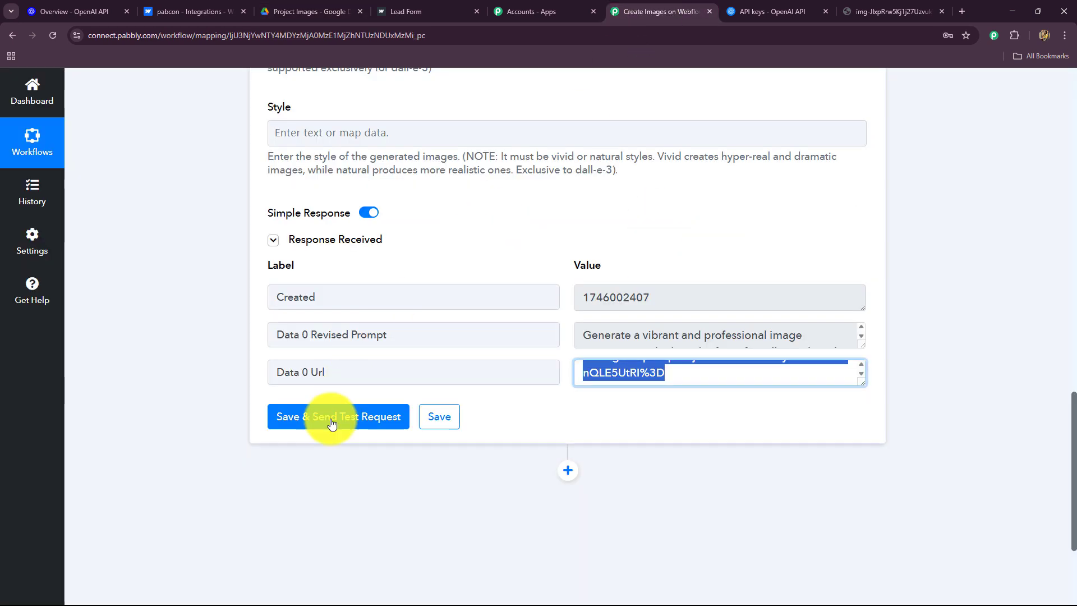
pyautogui.scroll(-3, 505, 340)
# Add a new step after the image step and choose Google Drive as its app
pyautogui.click(568, 289)
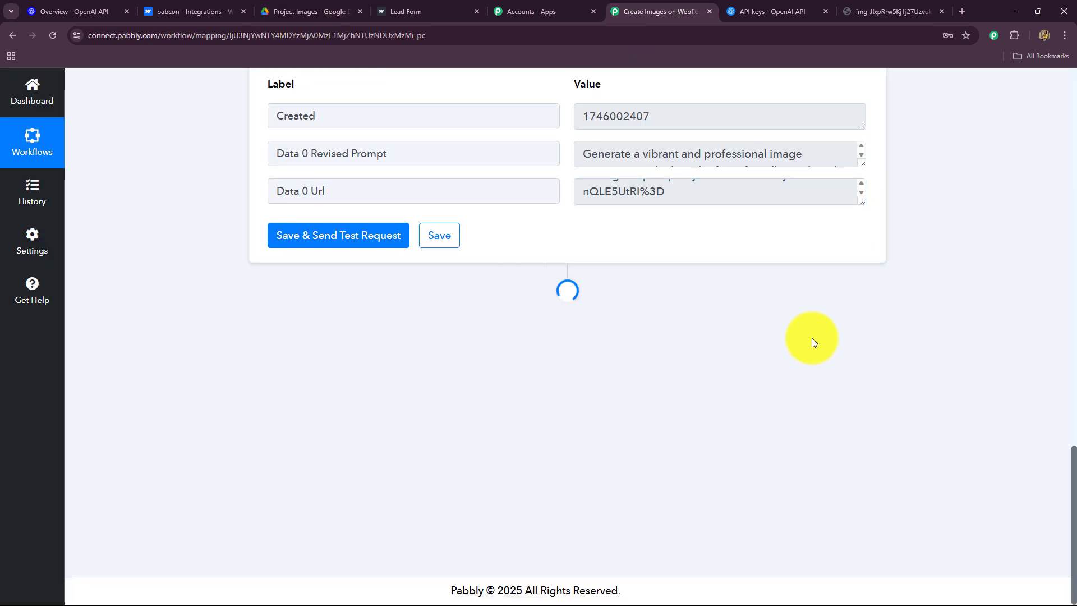
pyautogui.scroll(2, 813, 338)
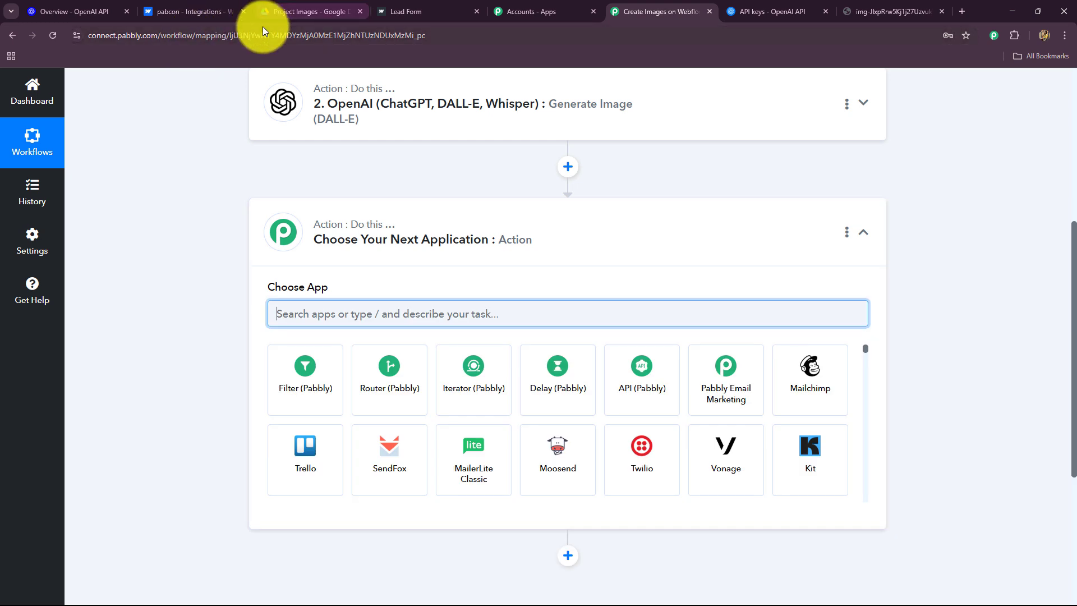
pyautogui.click(296, 6)
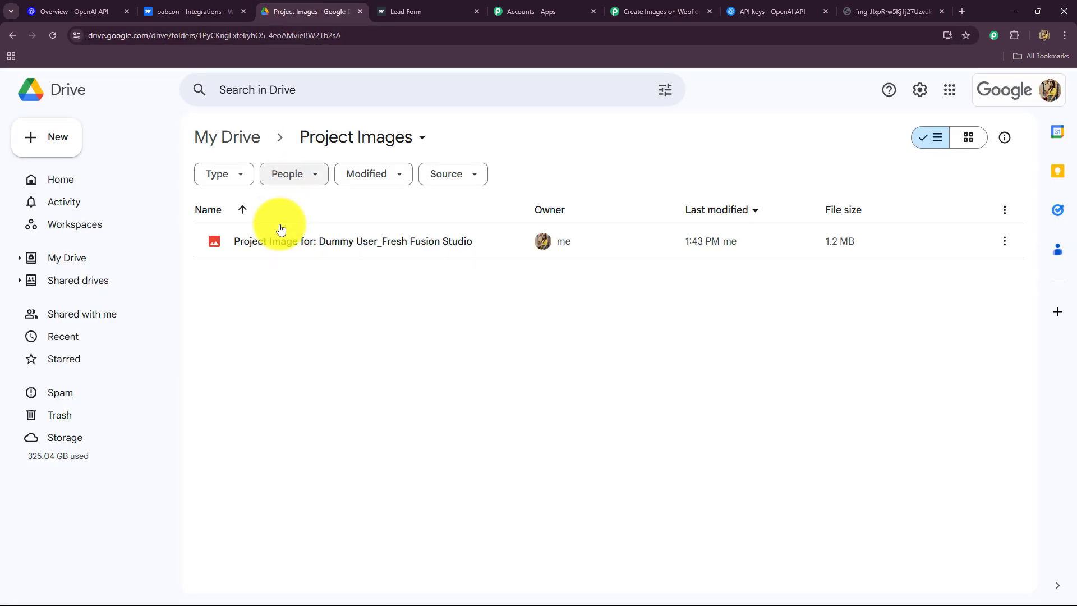
pyautogui.click(669, 11)
pyautogui.write('Goo')
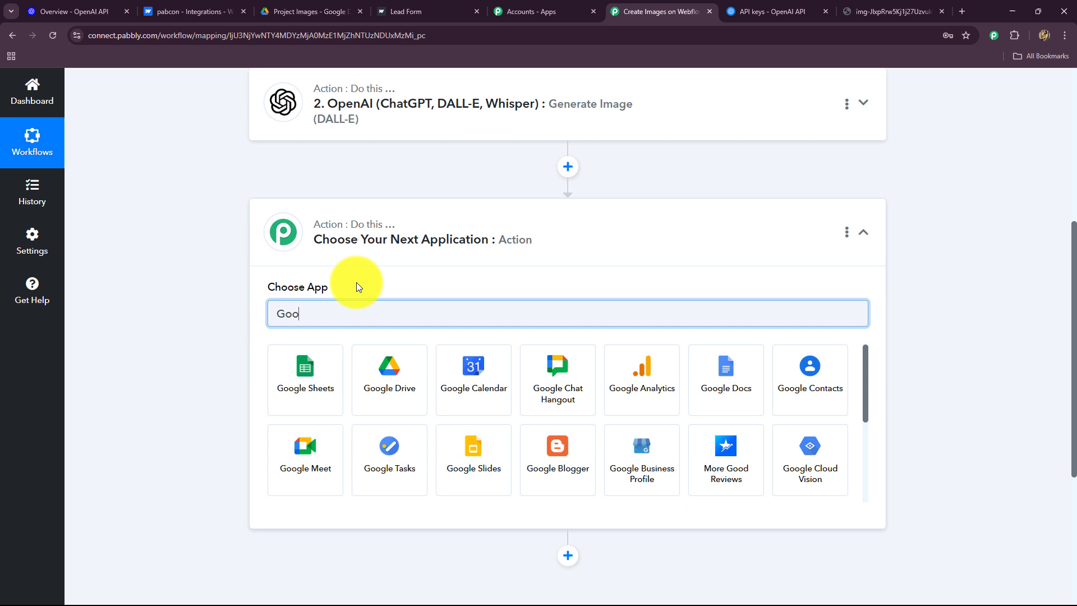
pyautogui.click(362, 387)
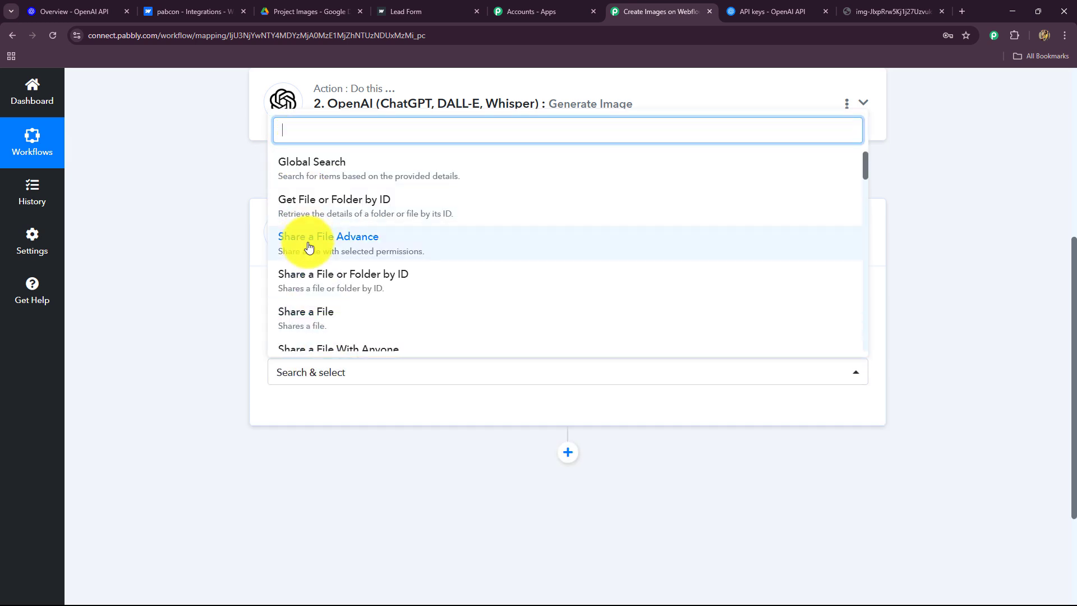
# Choose Upload a File as the Google Drive action event
pyautogui.click(325, 11)
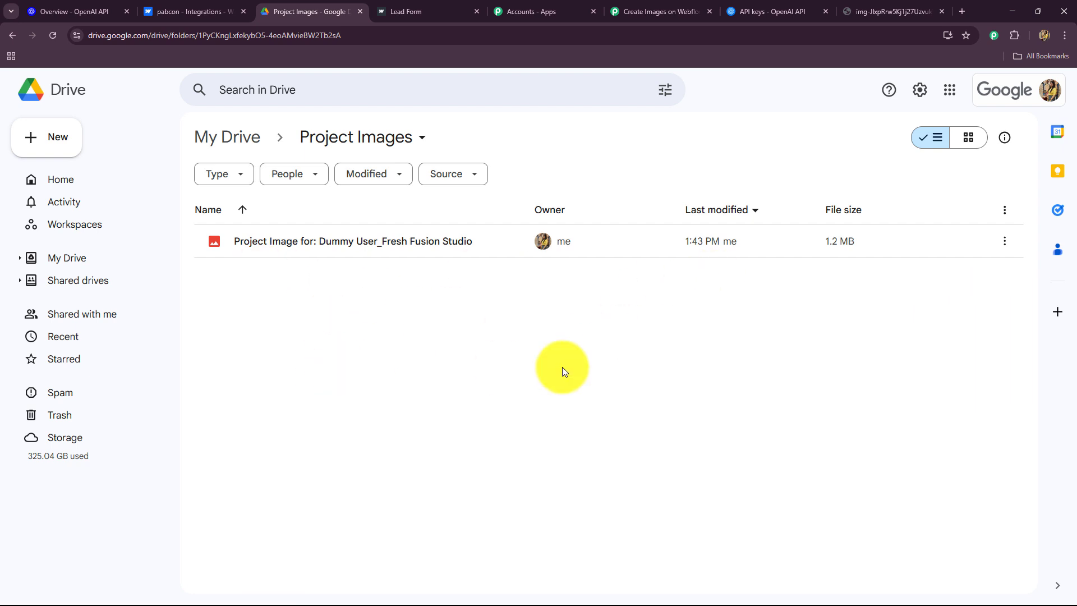
pyautogui.click(662, 11)
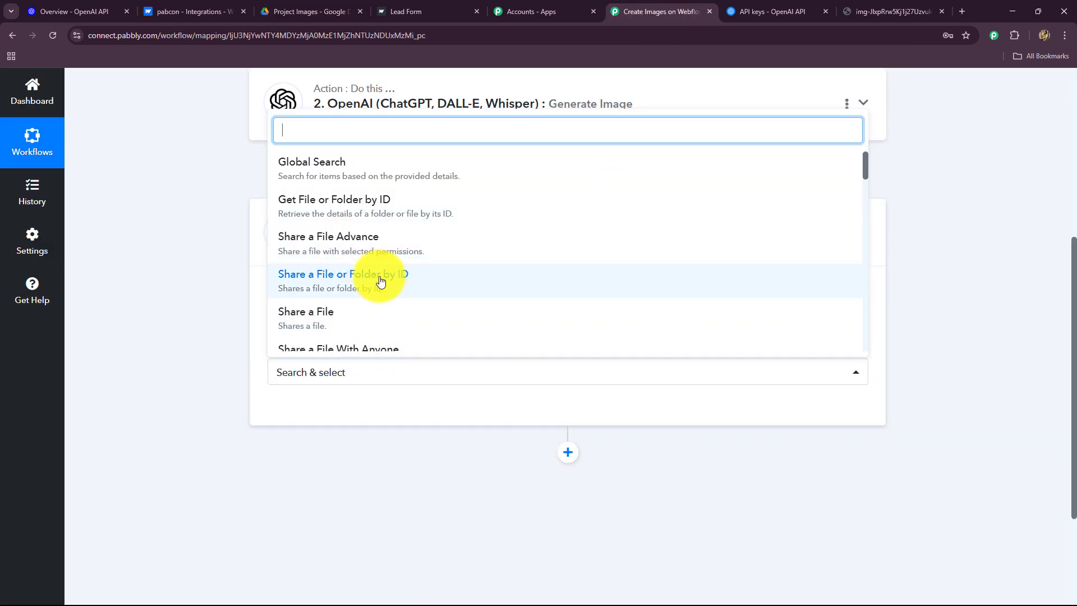
pyautogui.scroll(-2, 379, 279)
pyautogui.write('u')
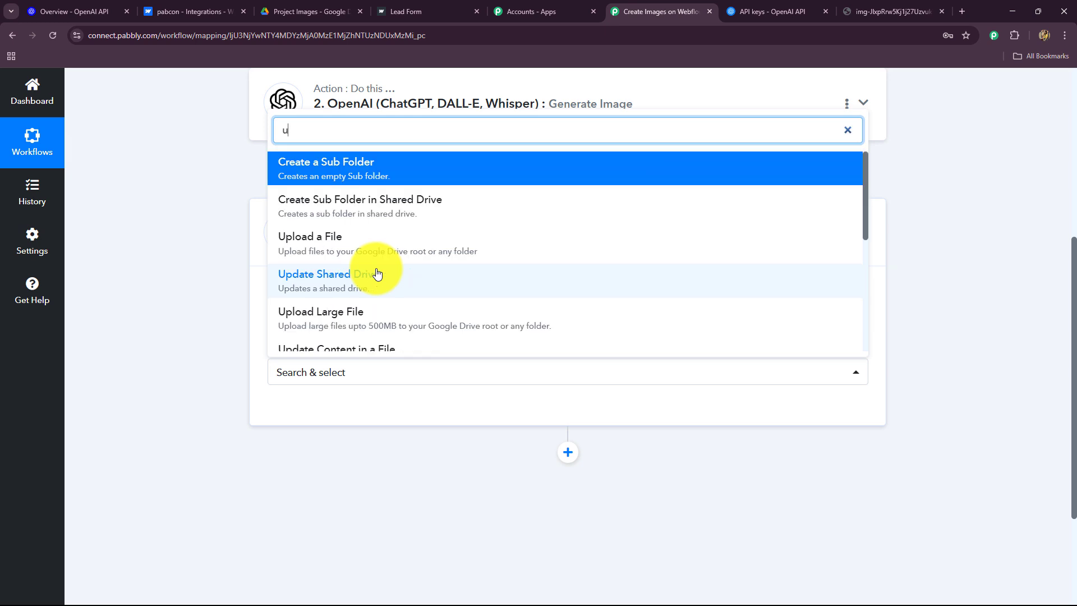
pyautogui.click(361, 245)
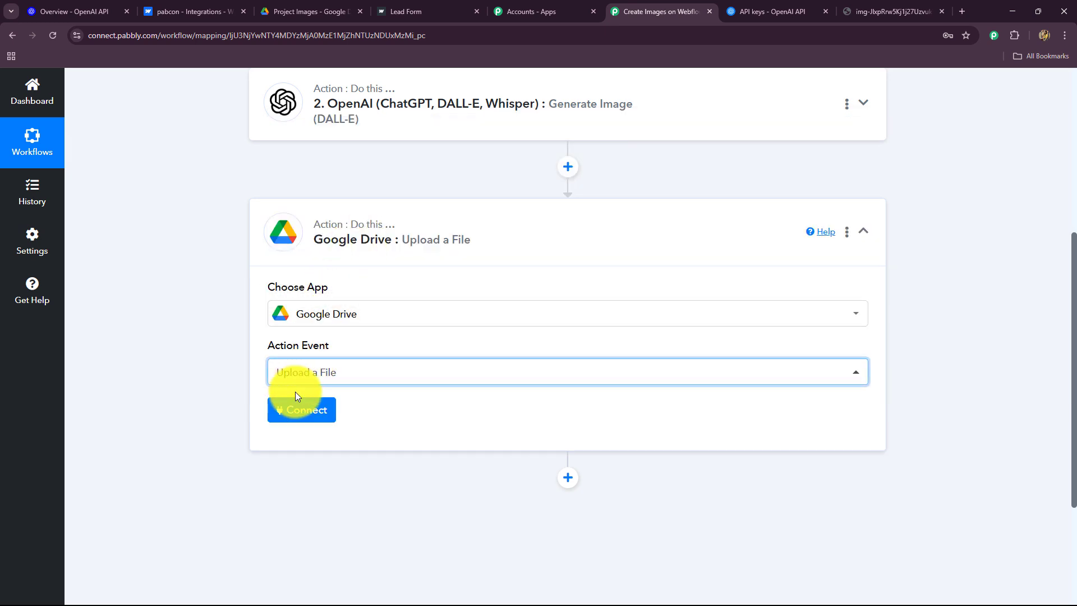
# Connect the Google Drive step through the existing Google Drive #46 connection and save
pyautogui.click(288, 412)
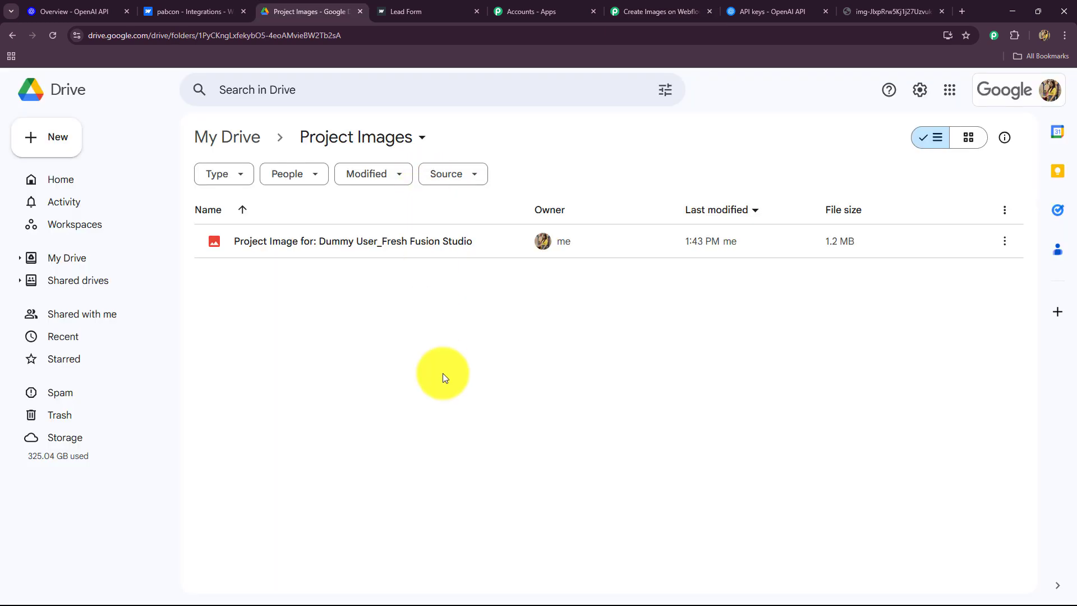
pyautogui.click(645, 11)
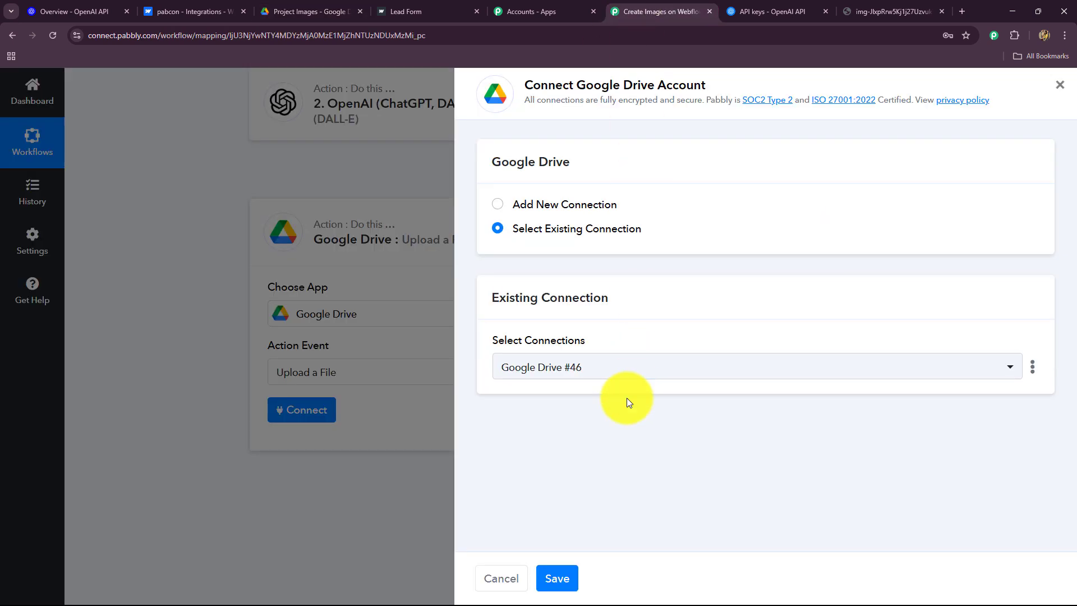
pyautogui.click(348, 11)
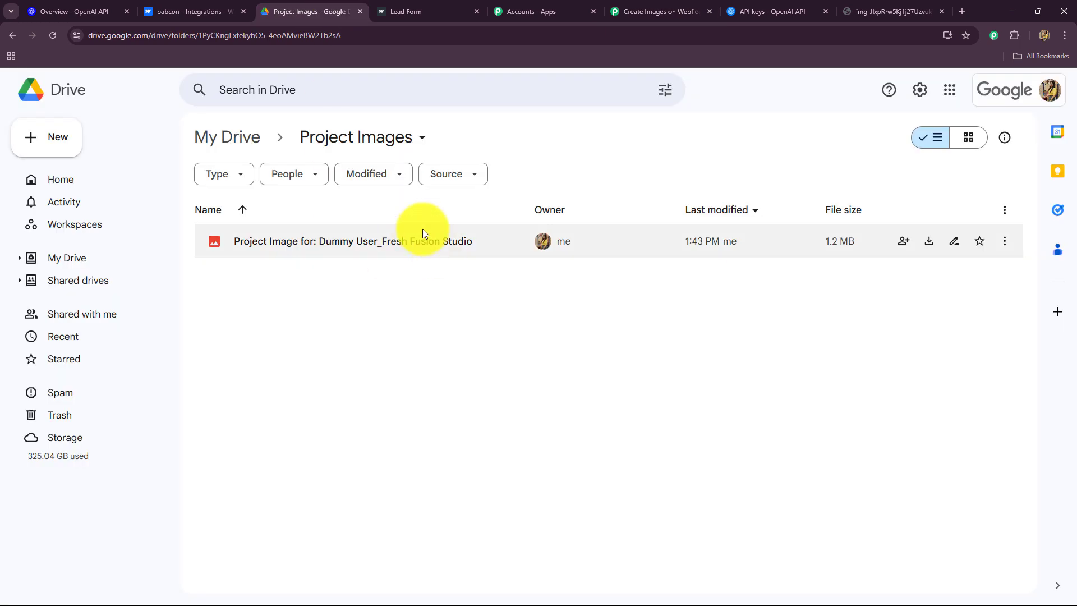
pyautogui.click(652, 10)
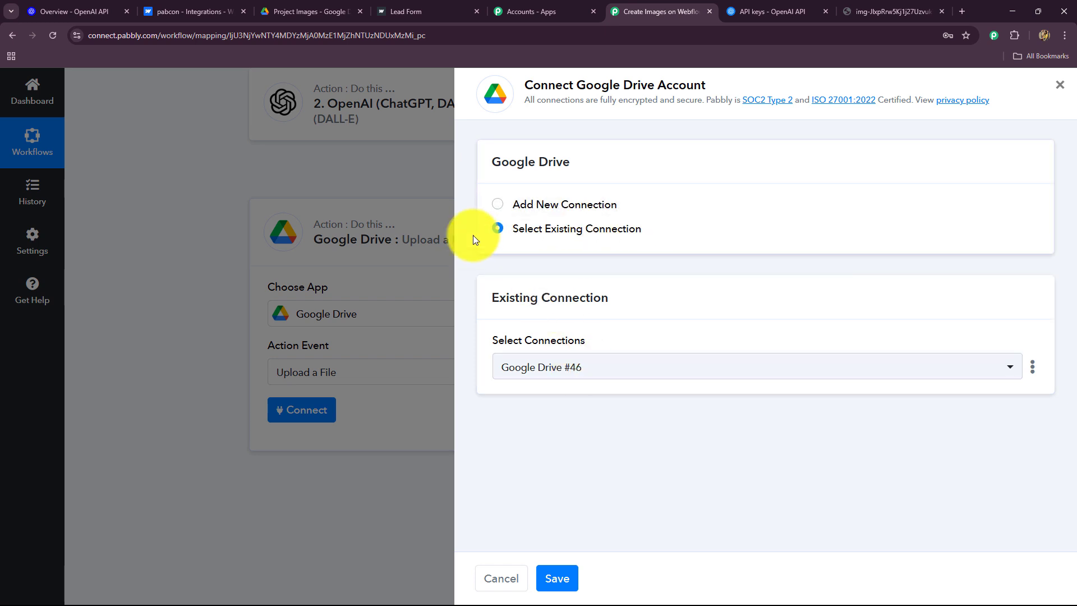
pyautogui.click(498, 211)
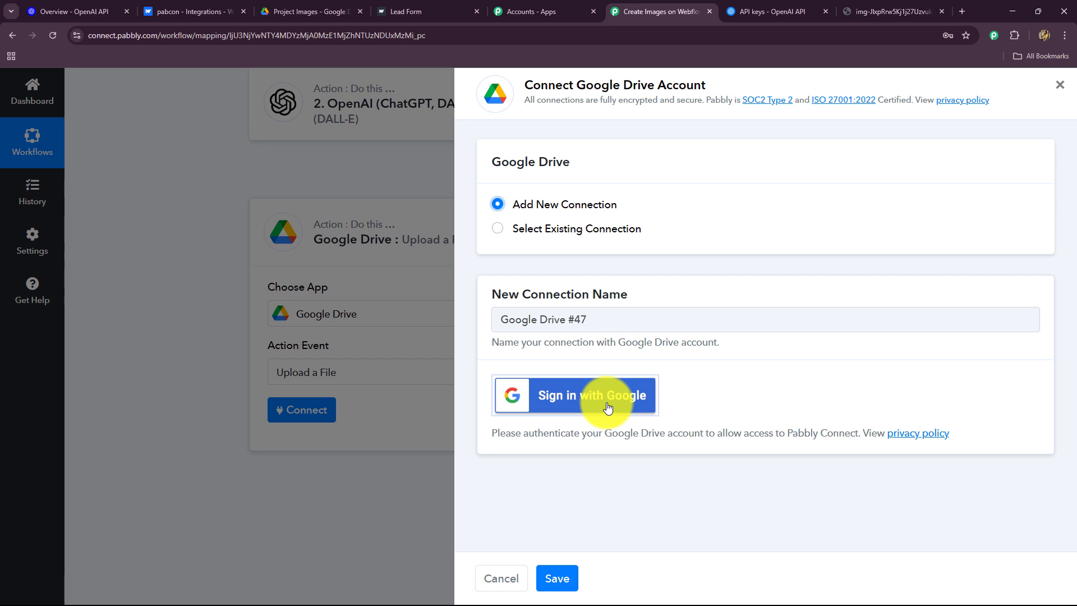
pyautogui.click(495, 228)
pyautogui.click(564, 575)
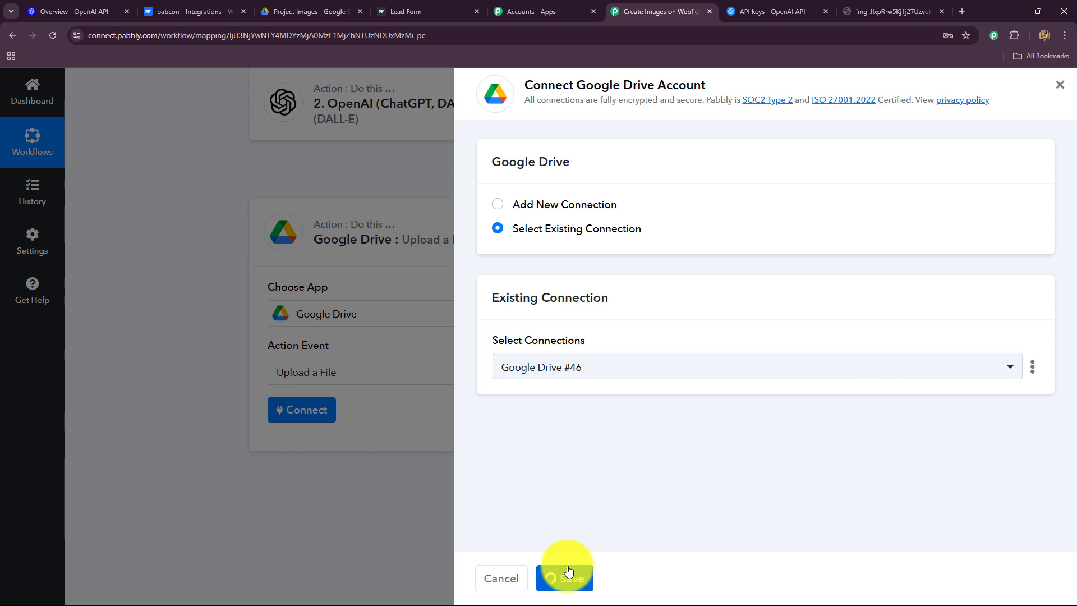
pyautogui.scroll(-4, 156, 411)
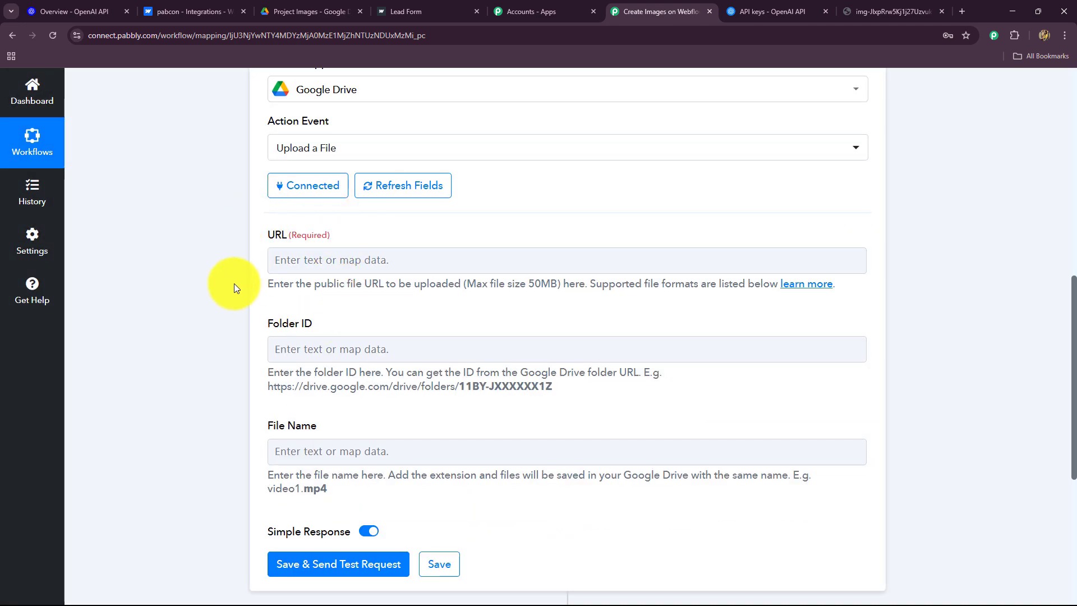
# Map the OpenAI Generate Image step's Data 0 Url into the upload URL field
pyautogui.click(340, 270)
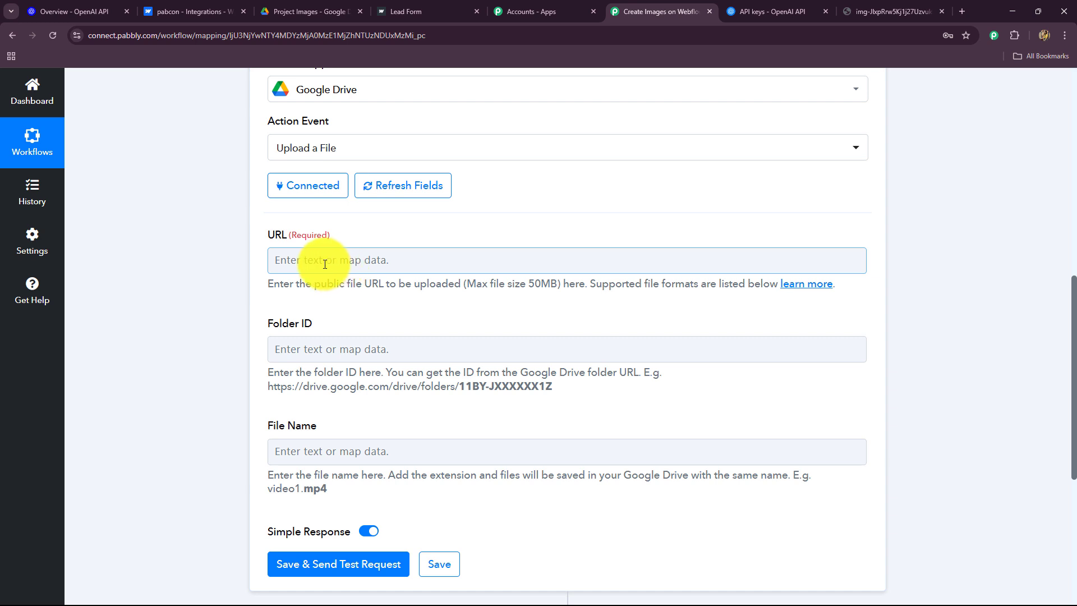
pyautogui.scroll(-2, 325, 258)
pyautogui.click(337, 150)
pyautogui.click(354, 296)
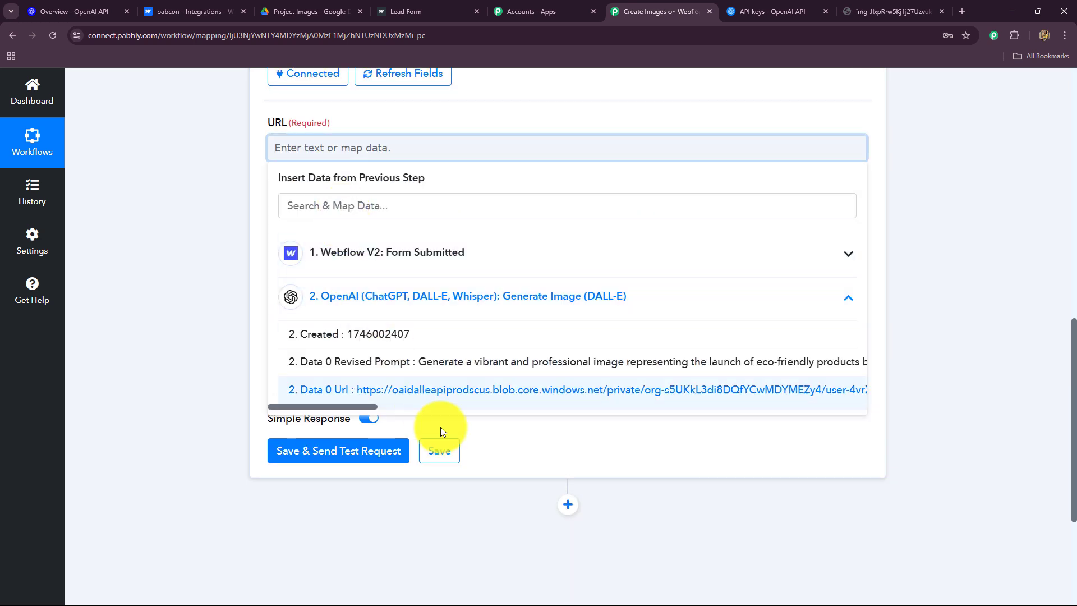
pyautogui.click(476, 389)
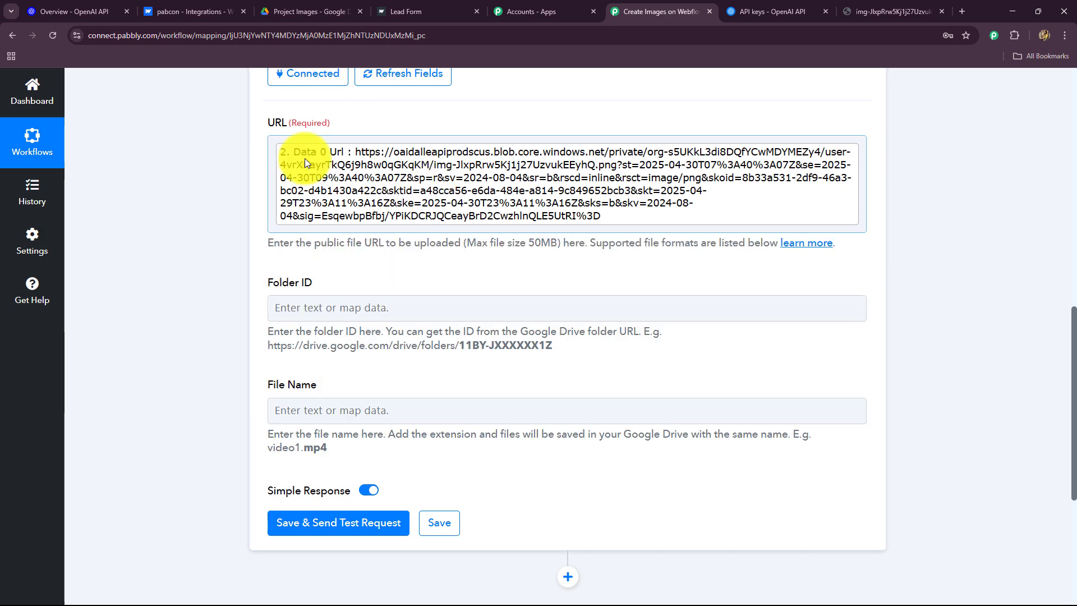
pyautogui.scroll(-2, 456, 258)
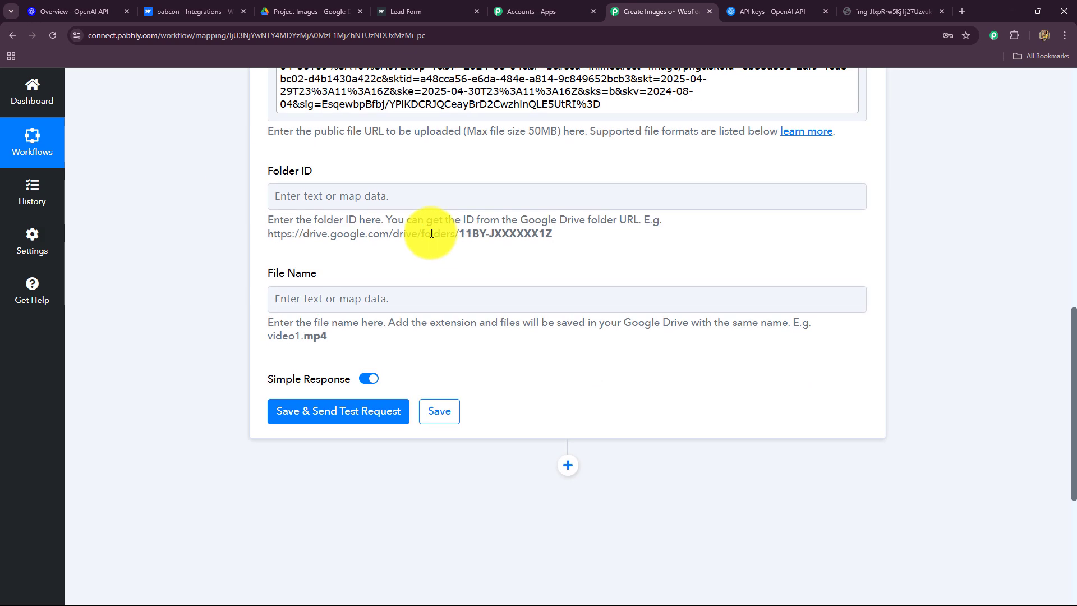
pyautogui.click(370, 197)
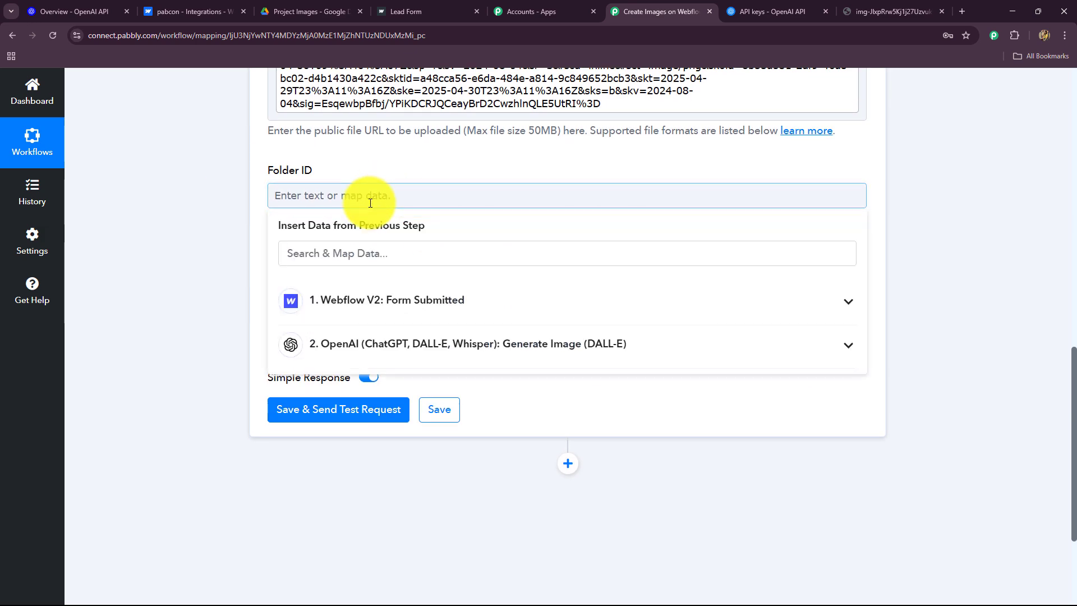
pyautogui.click(311, 11)
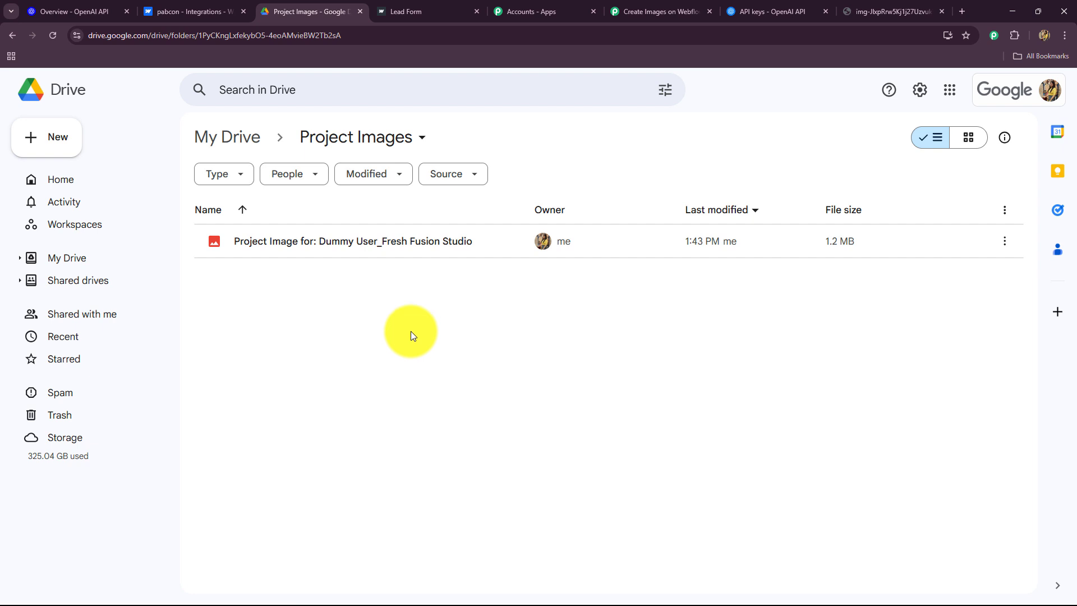
# Copy the Project Images folder ID from Drive's address bar into the Folder ID field
pyautogui.moveTo(342, 36); pyautogui.dragTo(197, 37)
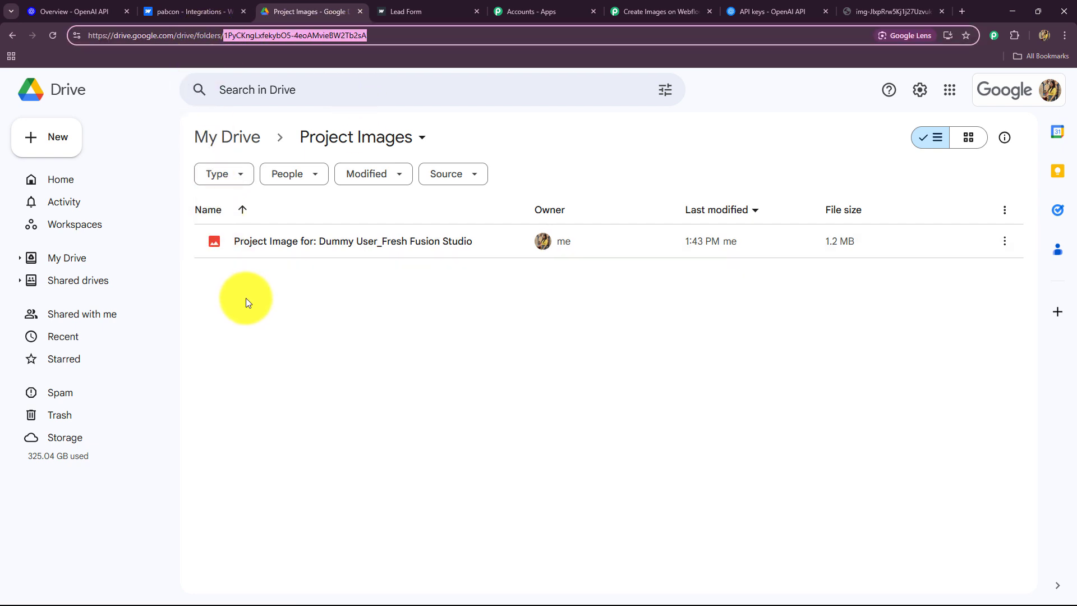
pyautogui.hotkey('ctrl', 'c')
pyautogui.click(628, 11)
pyautogui.hotkey('ctrl', 'v')
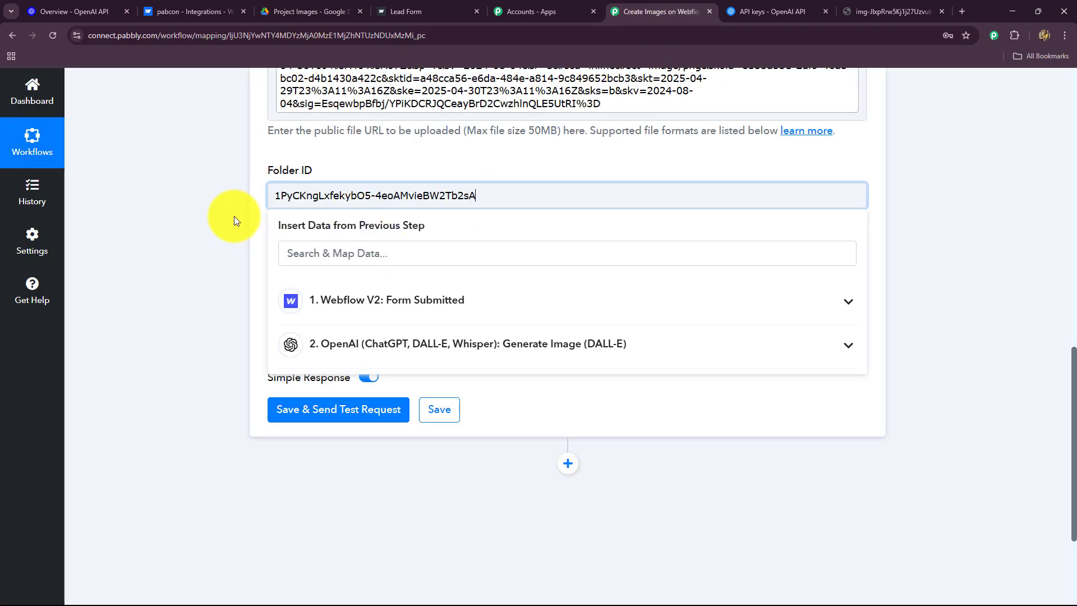
pyautogui.click(230, 217)
pyautogui.moveTo(521, 200); pyautogui.dragTo(241, 212)
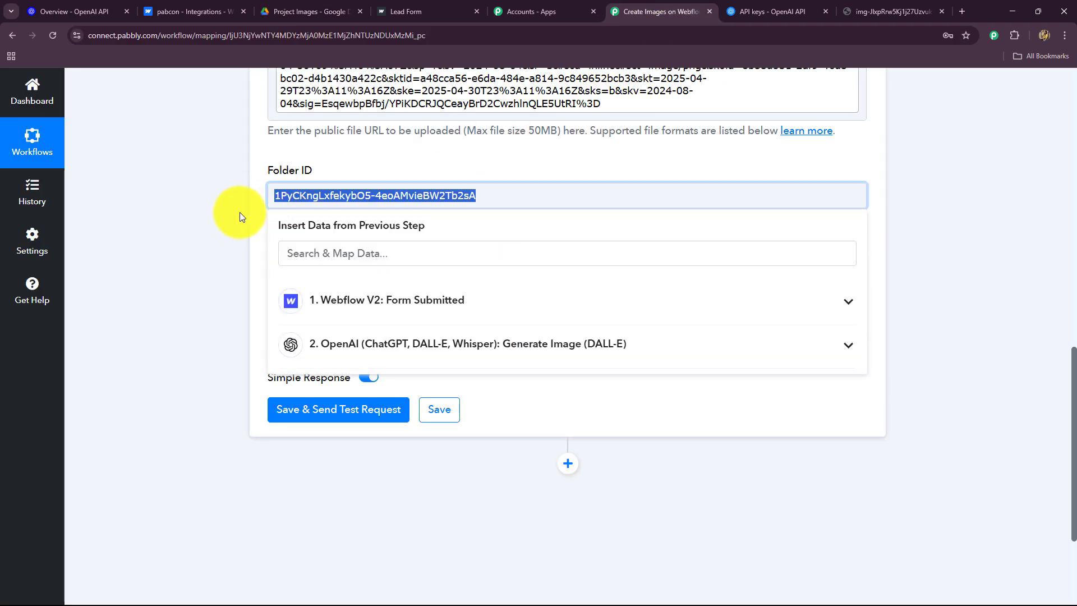
pyautogui.click(227, 213)
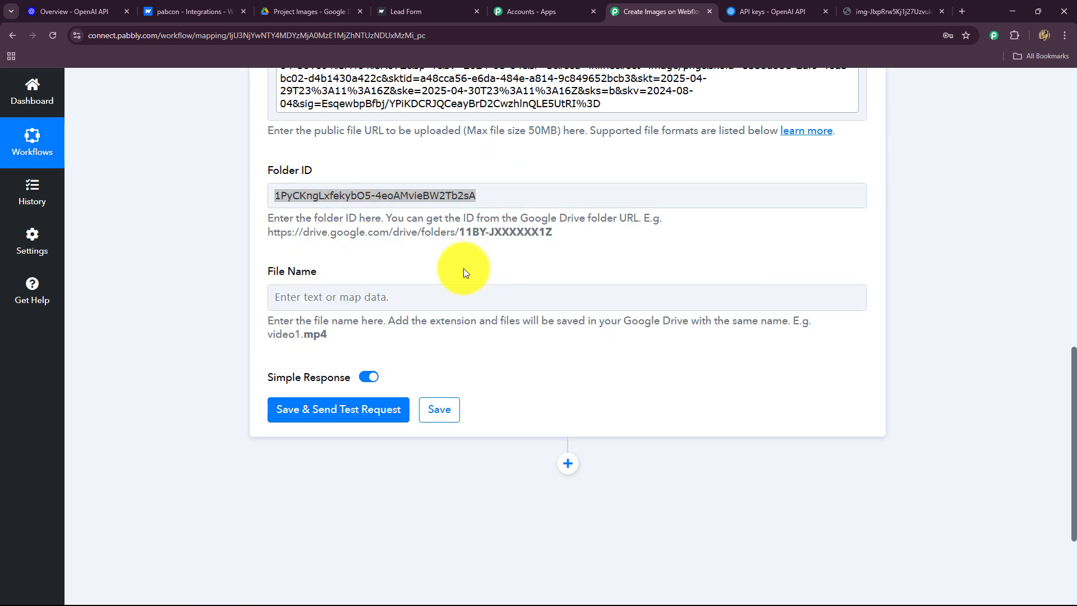
pyautogui.scroll(-2, 331, 236)
# Set File Name to 'Project Image for:' followed by the ClientName and ProjectTitle fields
pyautogui.click(303, 180)
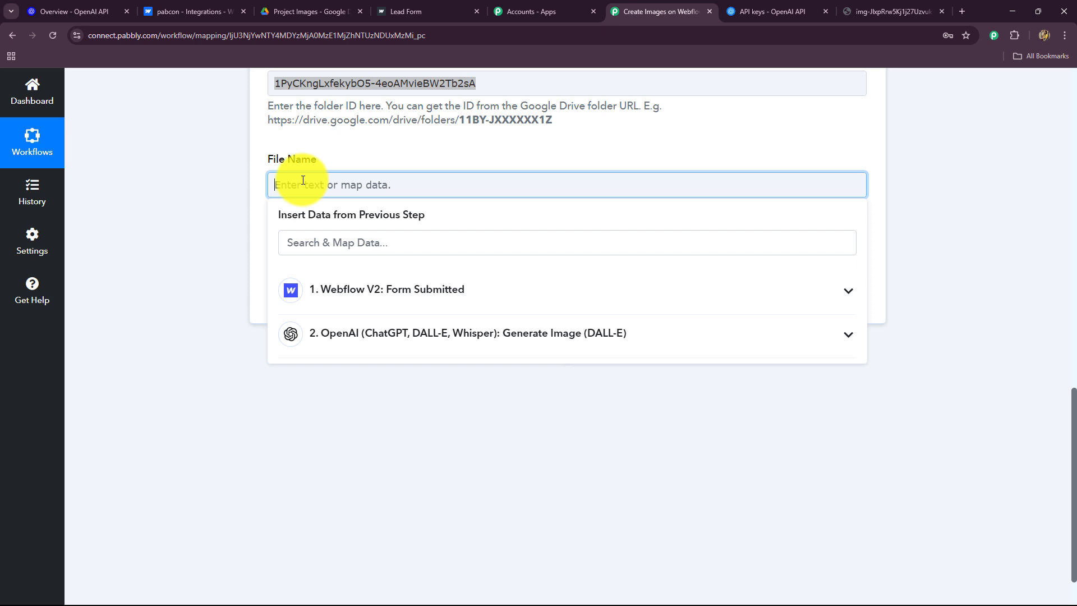
pyautogui.write('Project Image for:')
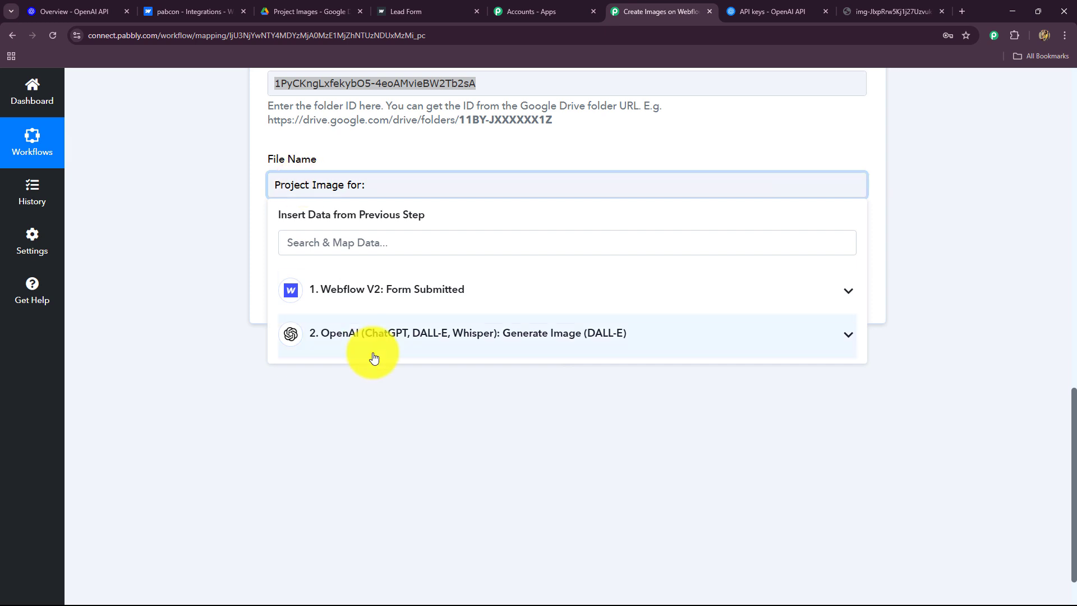
pyautogui.click(373, 289)
pyautogui.click(345, 242)
pyautogui.write('sma')
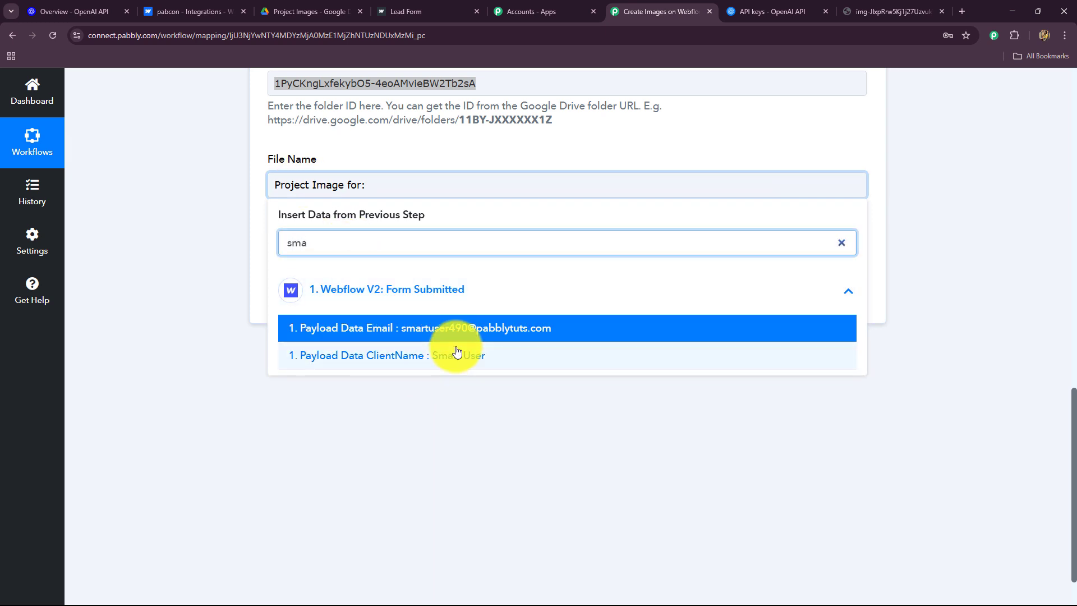
pyautogui.click(457, 353)
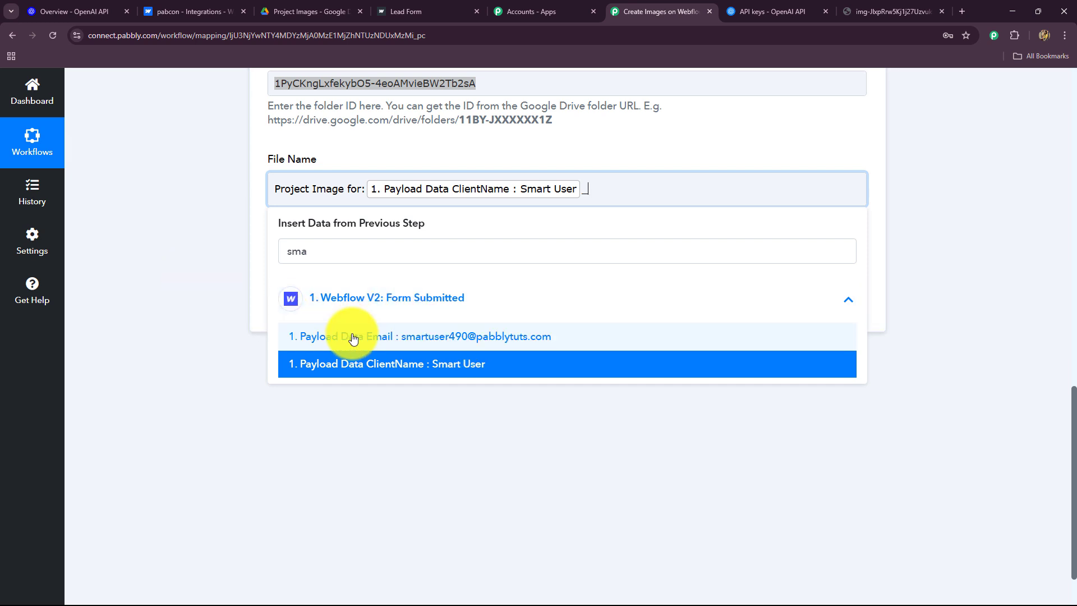
pyautogui.moveTo(319, 253); pyautogui.dragTo(263, 258)
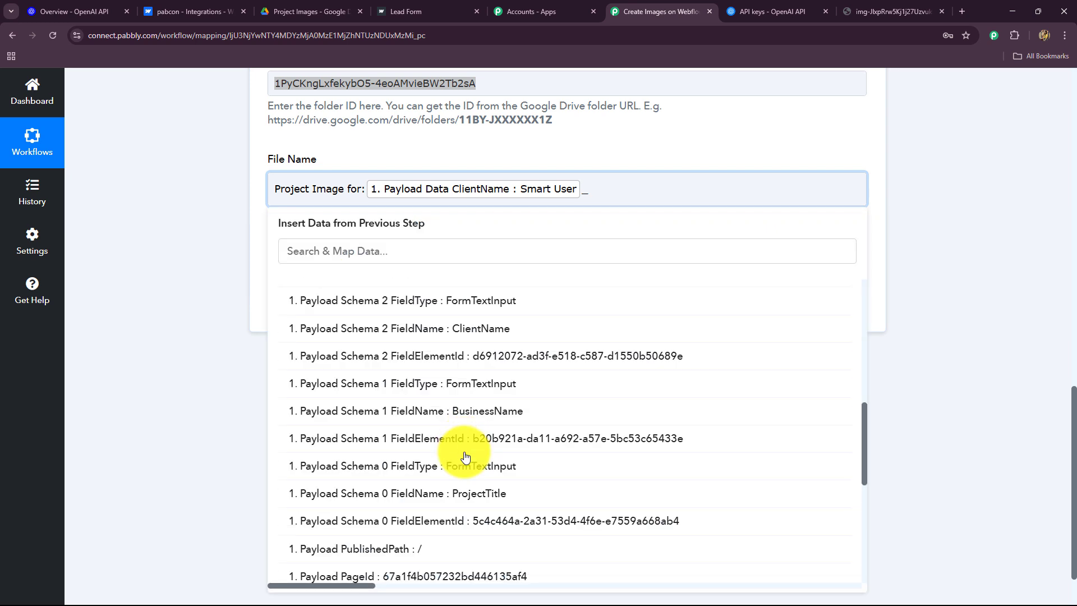
pyautogui.scroll(-4, 465, 457)
pyautogui.click(457, 489)
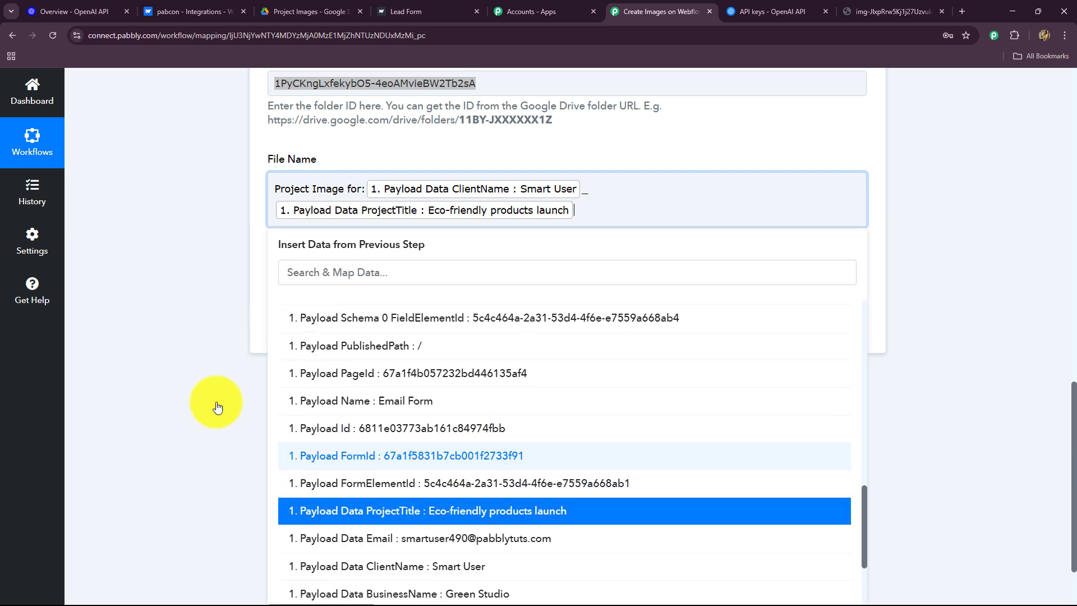
pyautogui.click(121, 292)
# Save the upload step and send a test request, confirming the success status
pyautogui.click(308, 339)
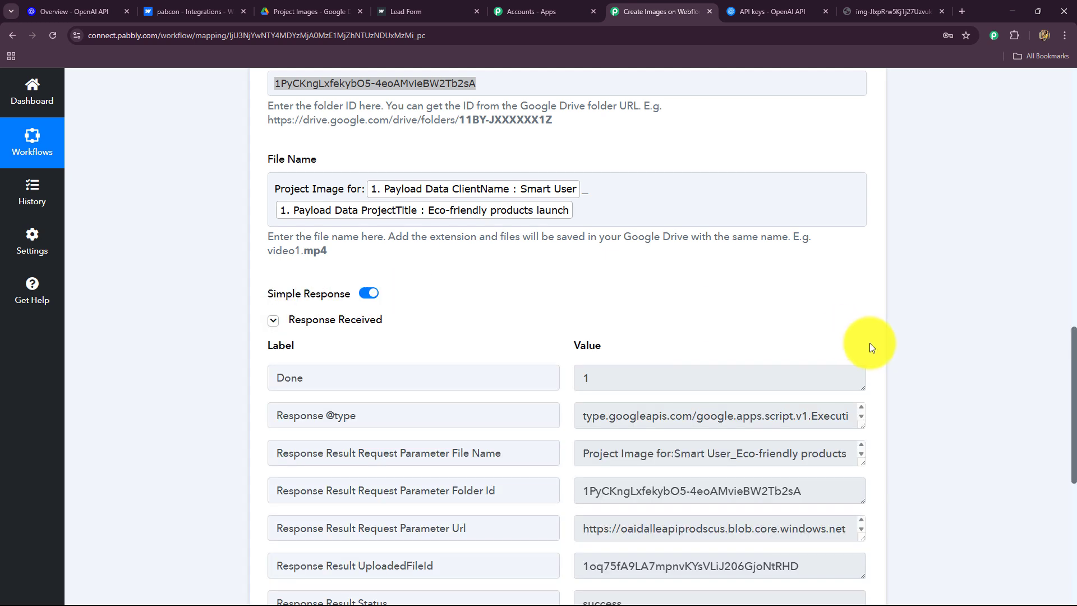
pyautogui.scroll(-4, 869, 343)
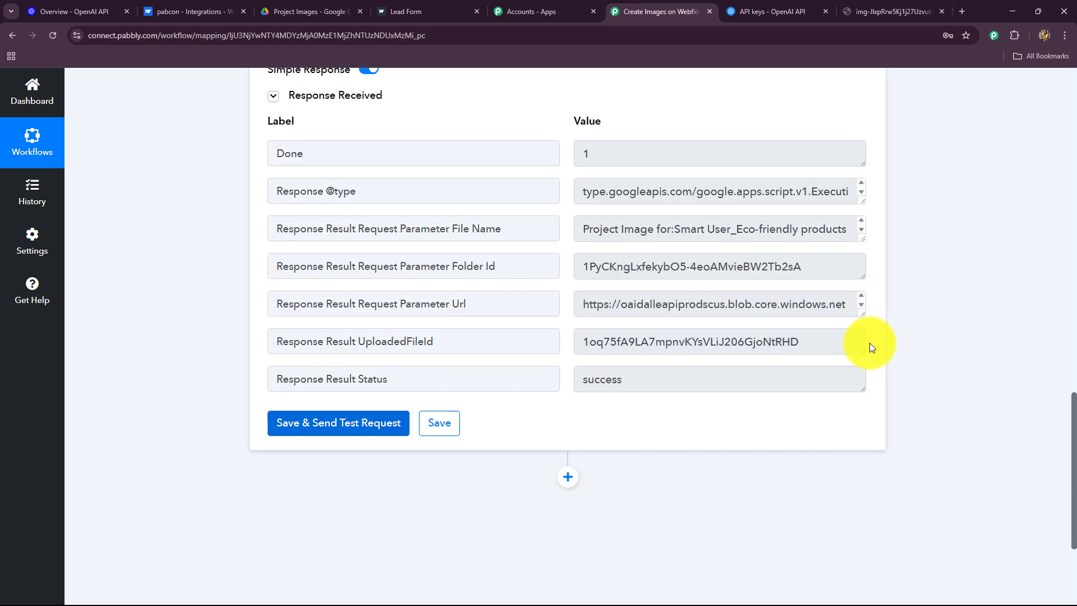
pyautogui.doubleClick(607, 395)
# Preview the uploaded Eco-friendly products launch image in Drive, then collapse Pabbly's upload step
pyautogui.click(308, 11)
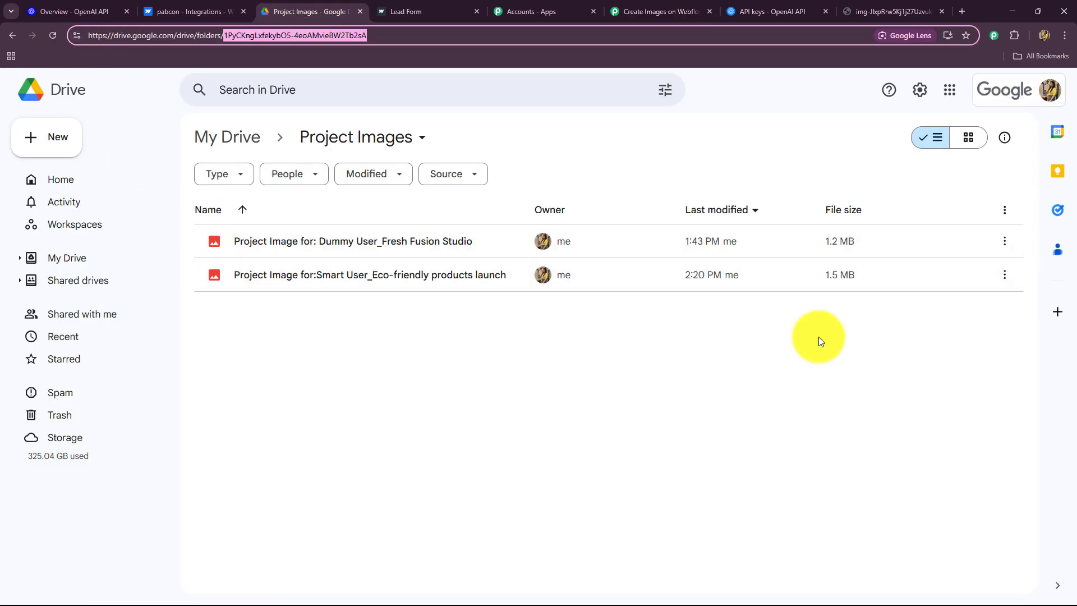
pyautogui.doubleClick(462, 274)
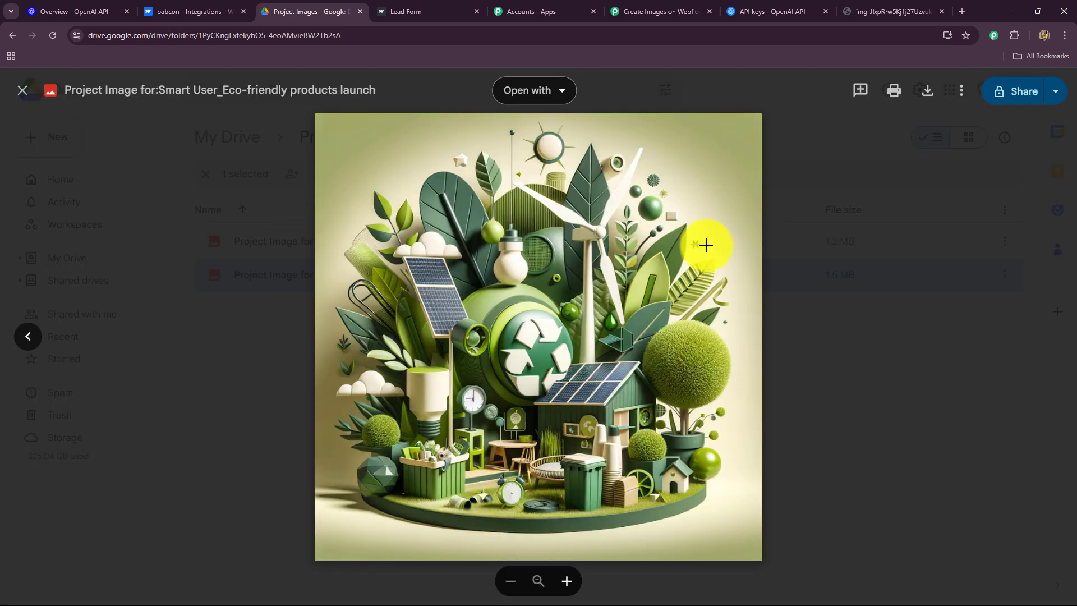
pyautogui.click(242, 153)
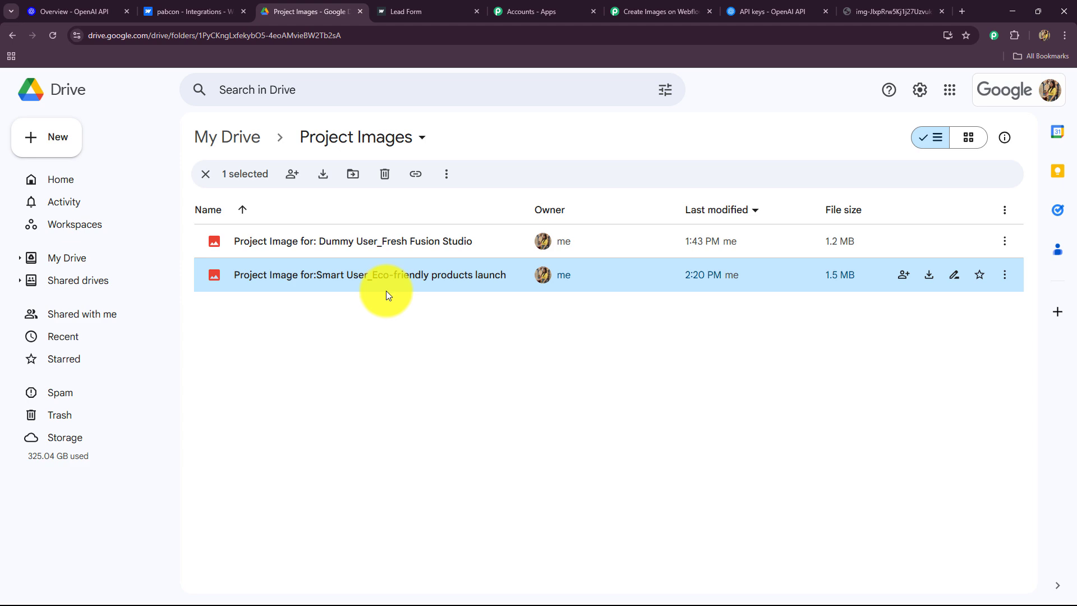
pyautogui.click(651, 12)
pyautogui.scroll(6, 999, 315)
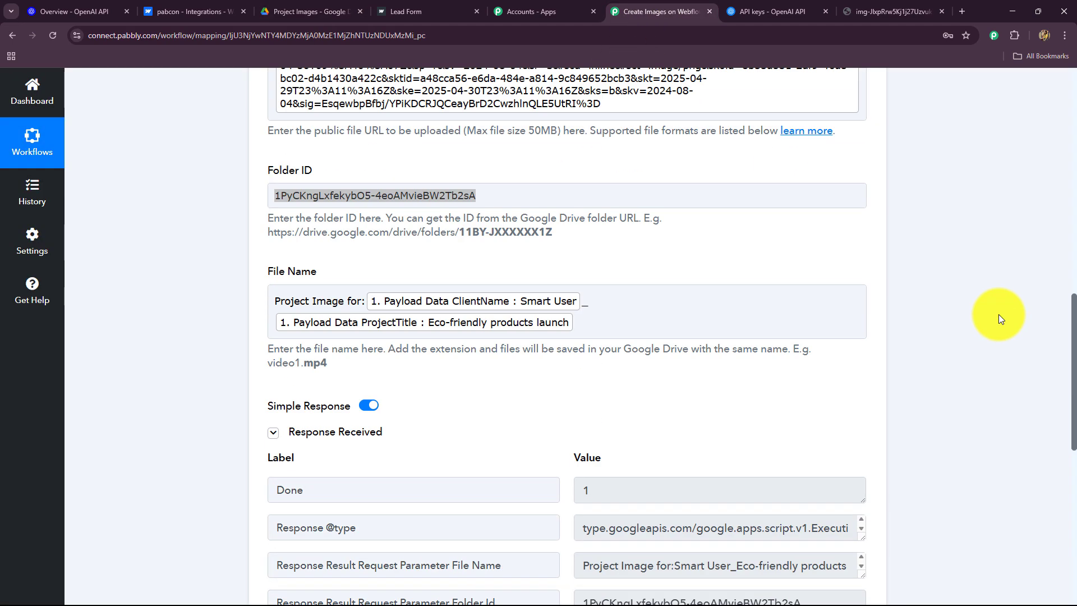
pyautogui.scroll(10, 999, 315)
pyautogui.click(864, 456)
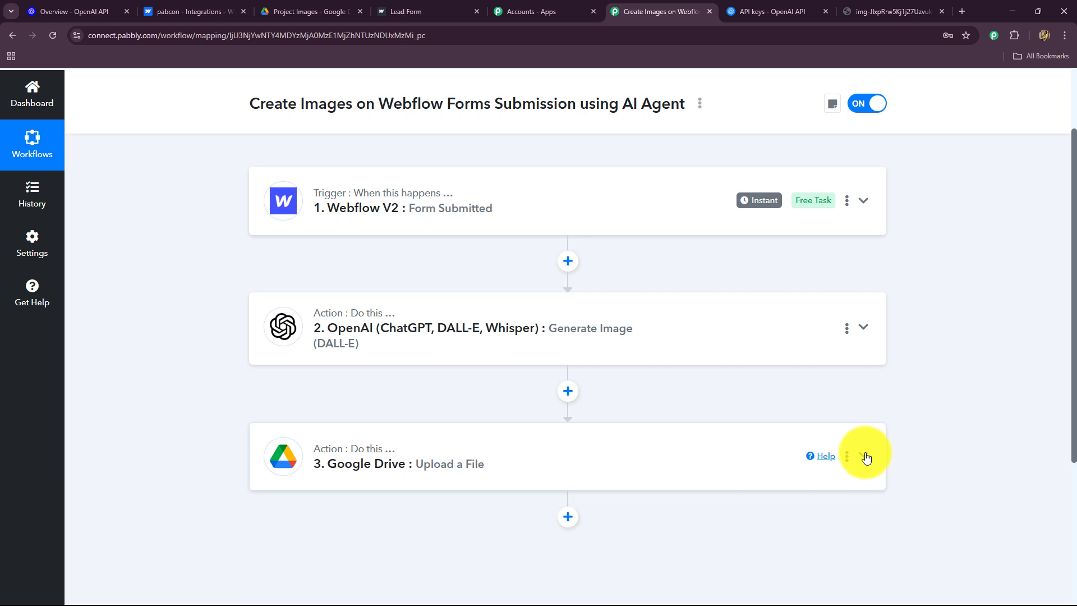